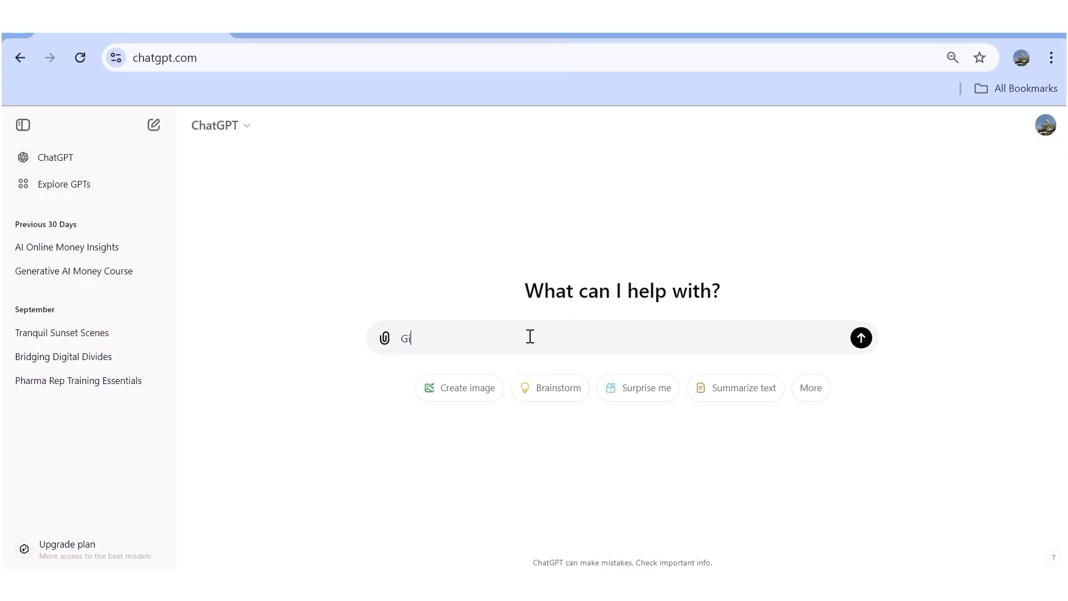
# Ask ChatGPT for a list of popular topics for kids, and resend the prompt narrowed to "between the age of 5 and 8".
pyautogui.write('ve me a list of popular topics for kids')
pyautogui.press('Return')
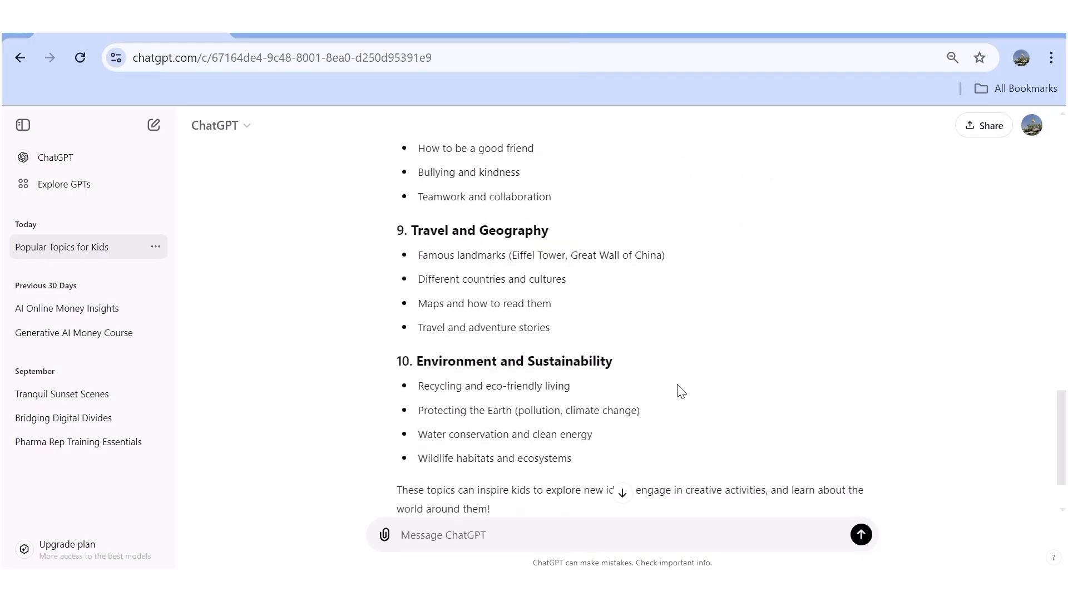
pyautogui.scroll(10, 678, 385)
pyautogui.scroll(12, 679, 384)
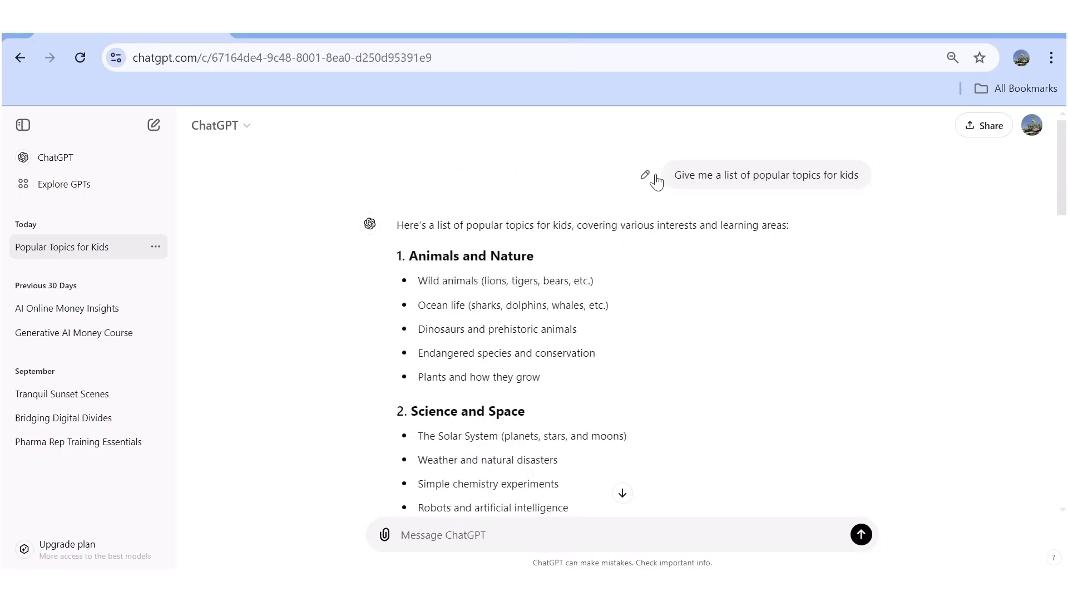
pyautogui.click(648, 175)
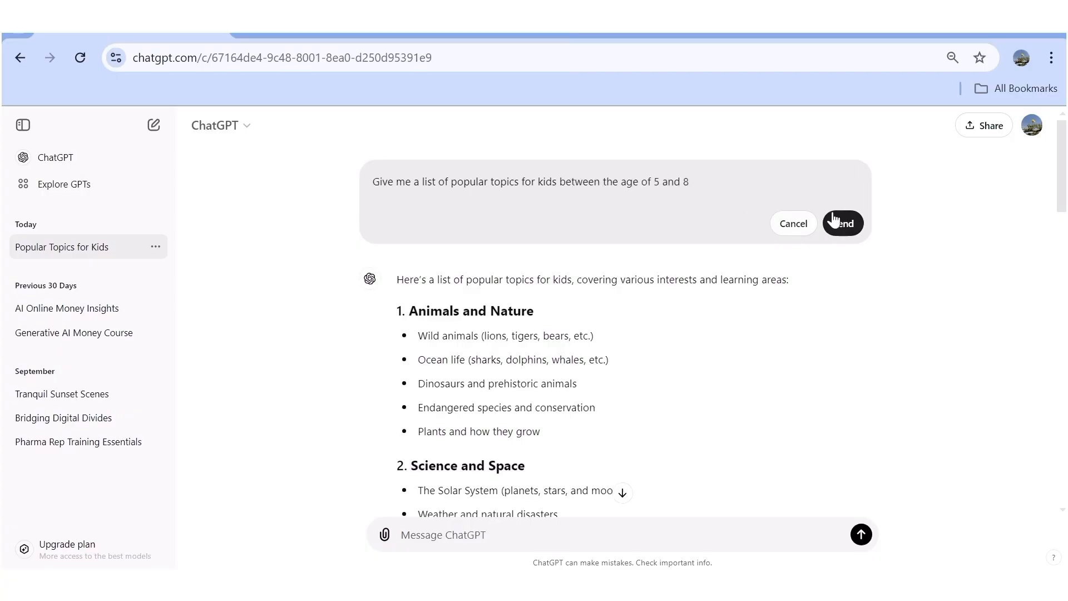
pyautogui.click(843, 224)
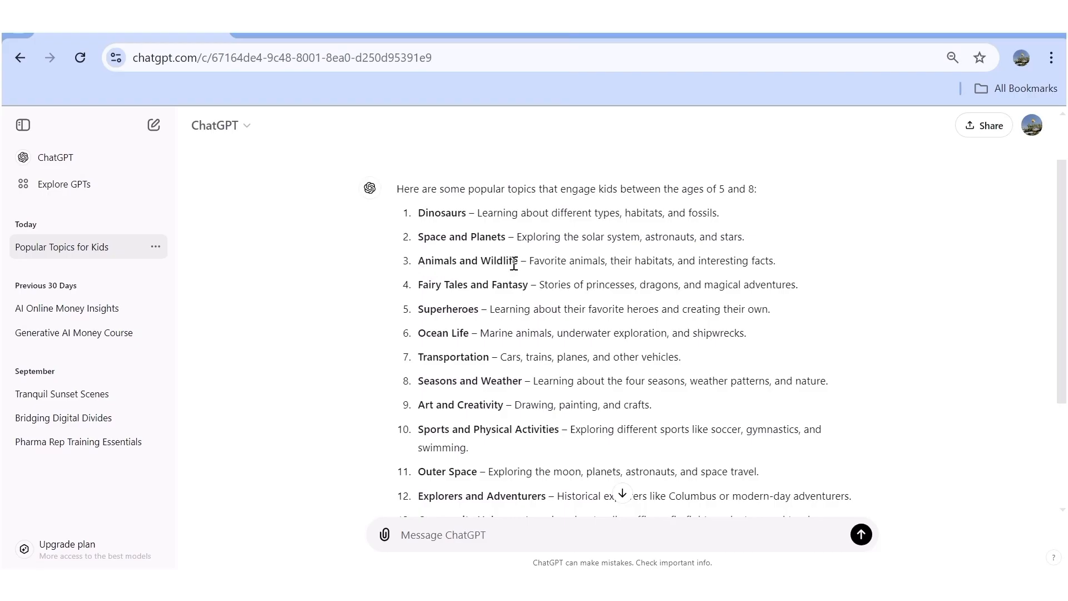
# Ask in the same chat for a list of 5 healthy fruits for children.
pyautogui.scroll(-3, 1013, 345)
pyautogui.write('giv')
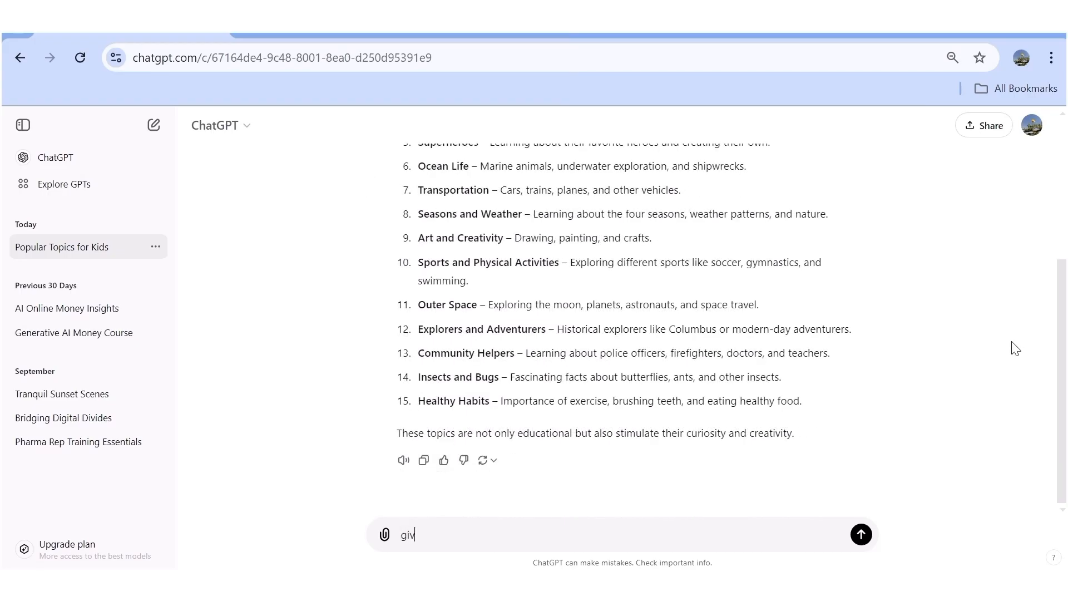
pyautogui.write('e me a list of 5 healthy fruits for children')
pyautogui.press('Return')
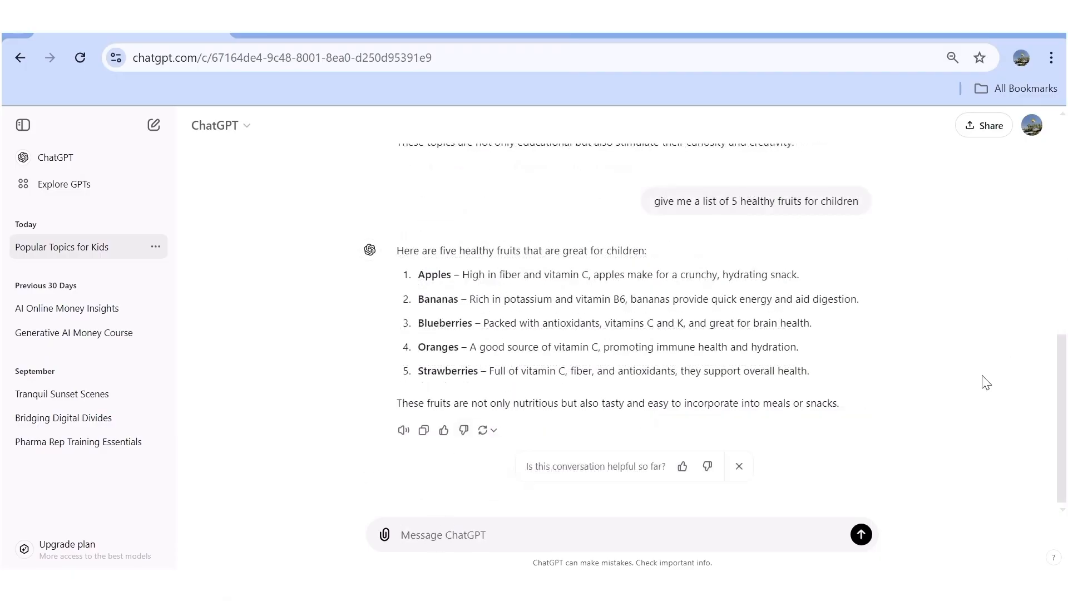
# Request catchy song lyrics based on the five fruits, with a verse for each and a catchy playful chorus, and review the lyrics.
pyautogui.write("based on the five fruits above, write a catchy song lyrics for each of the named fruits. Each fruit should have it's own verse. include a catchy playful chorus.")
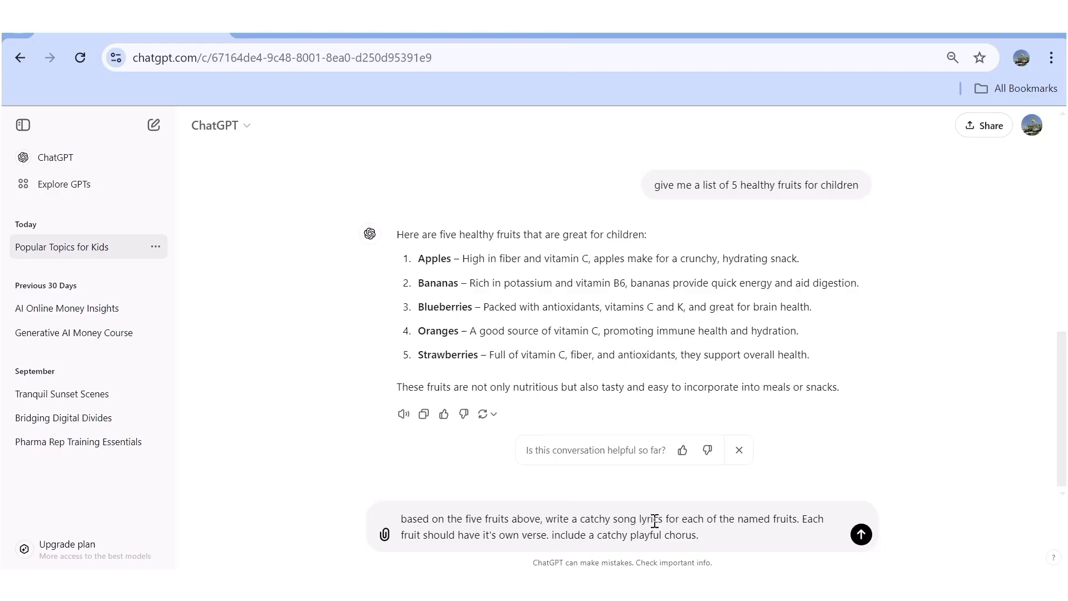
pyautogui.press('Return')
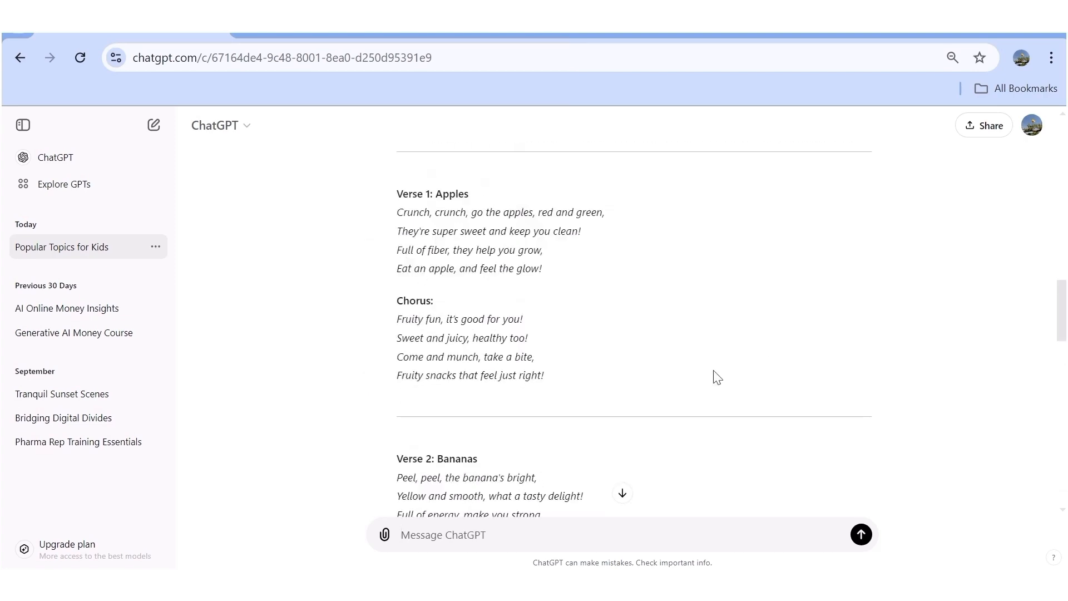
pyautogui.scroll(3, 717, 377)
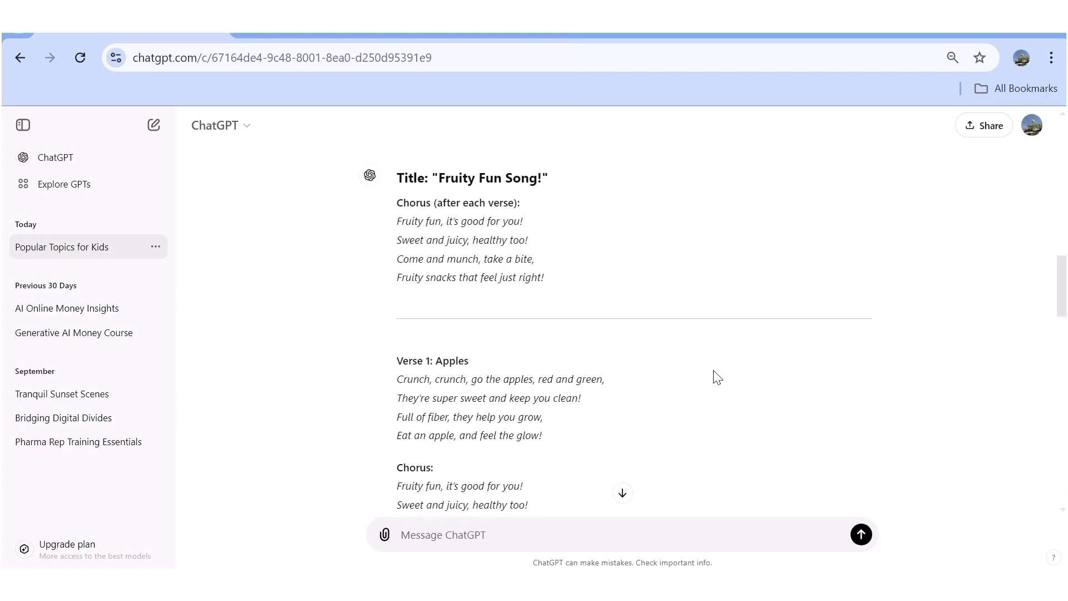
pyautogui.scroll(3, 718, 377)
pyautogui.scroll(-9, 717, 378)
pyautogui.scroll(4, 717, 377)
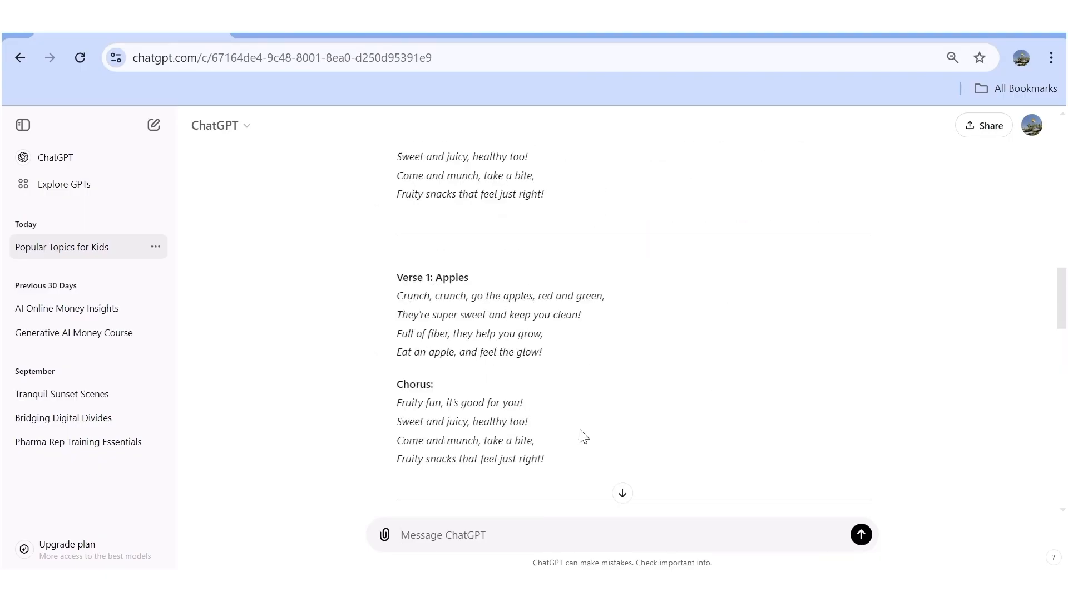
pyautogui.scroll(-9, 649, 429)
pyautogui.scroll(-10, 648, 426)
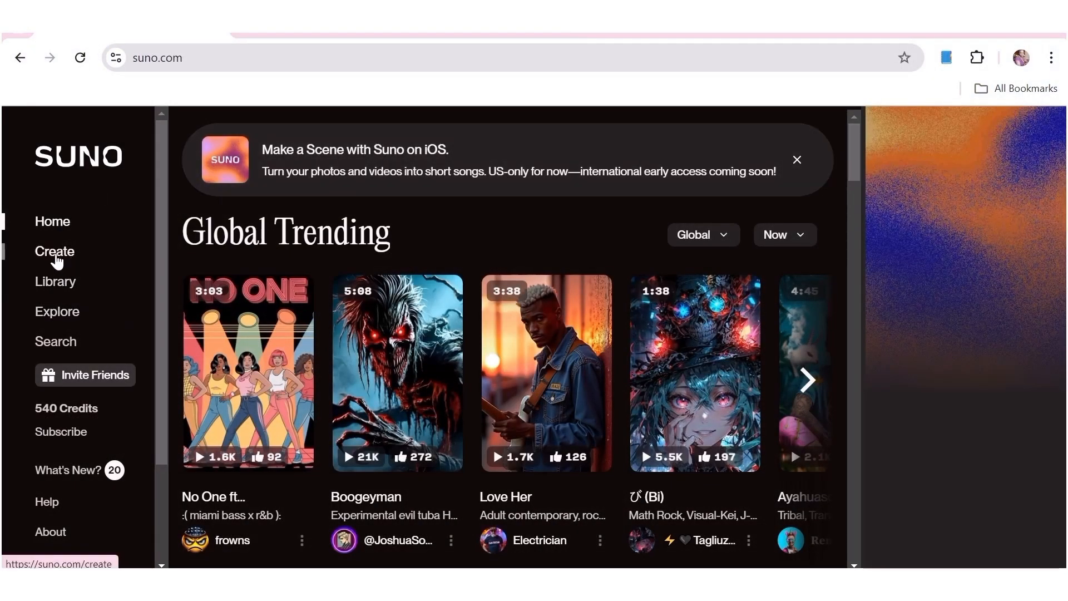
# Switch to Suno and open its song creation page.
pyautogui.click(54, 253)
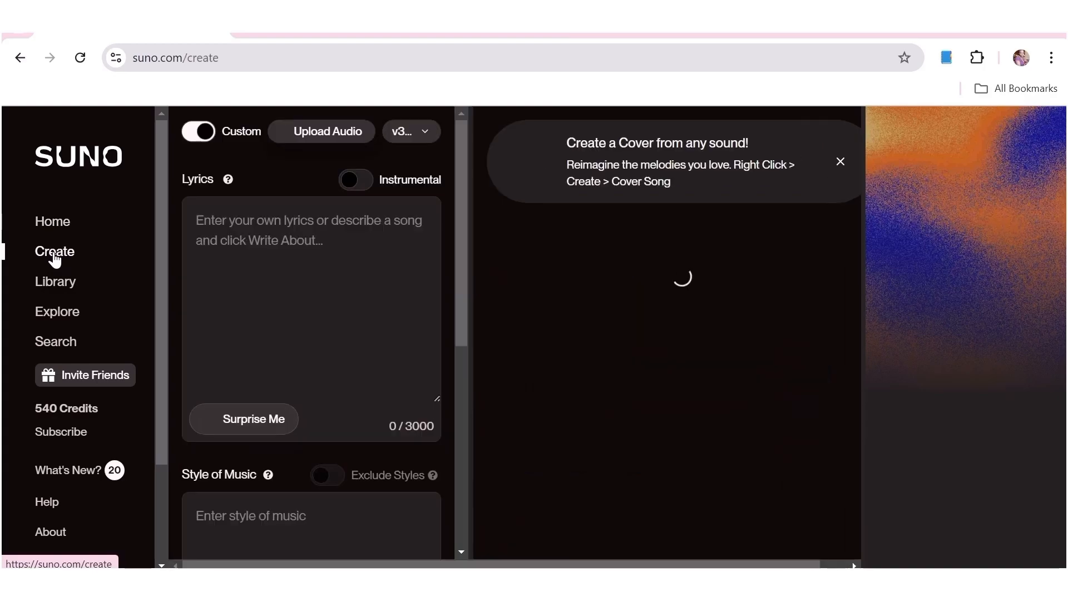
pyautogui.click(210, 136)
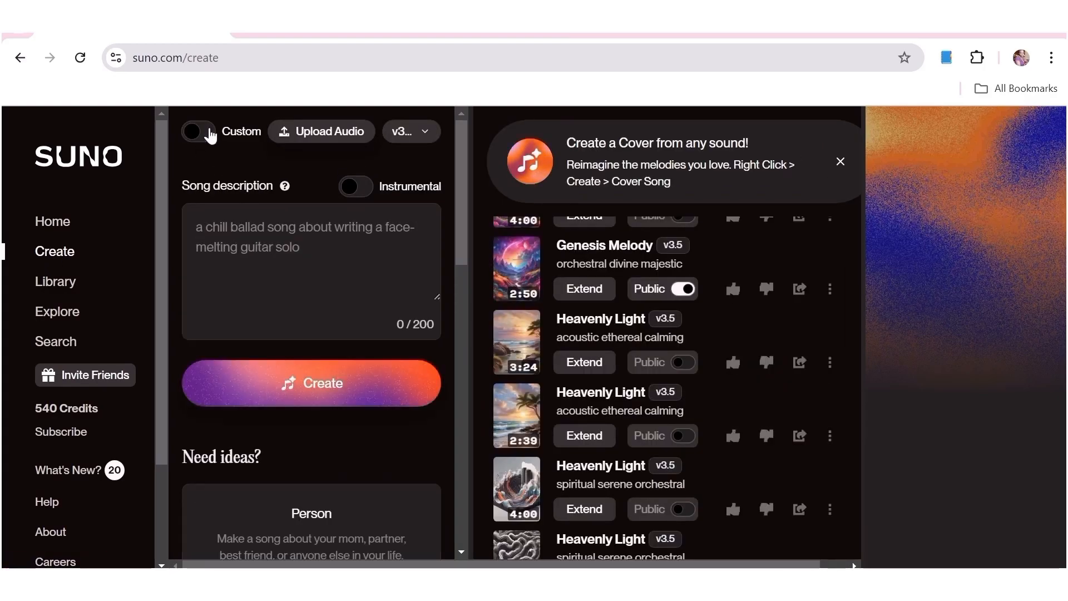
pyautogui.click(203, 234)
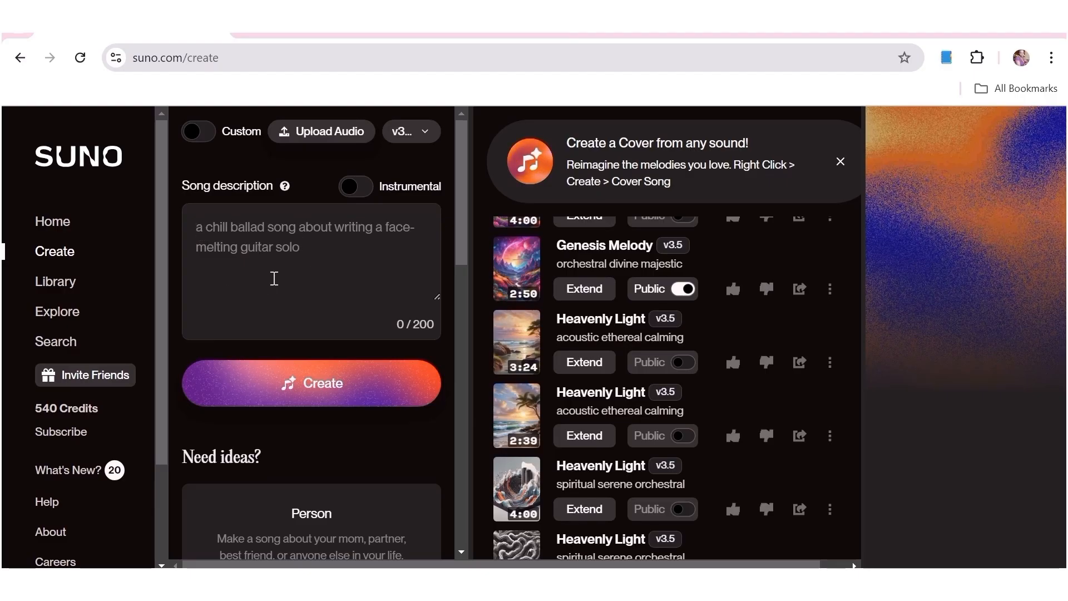
pyautogui.click(357, 198)
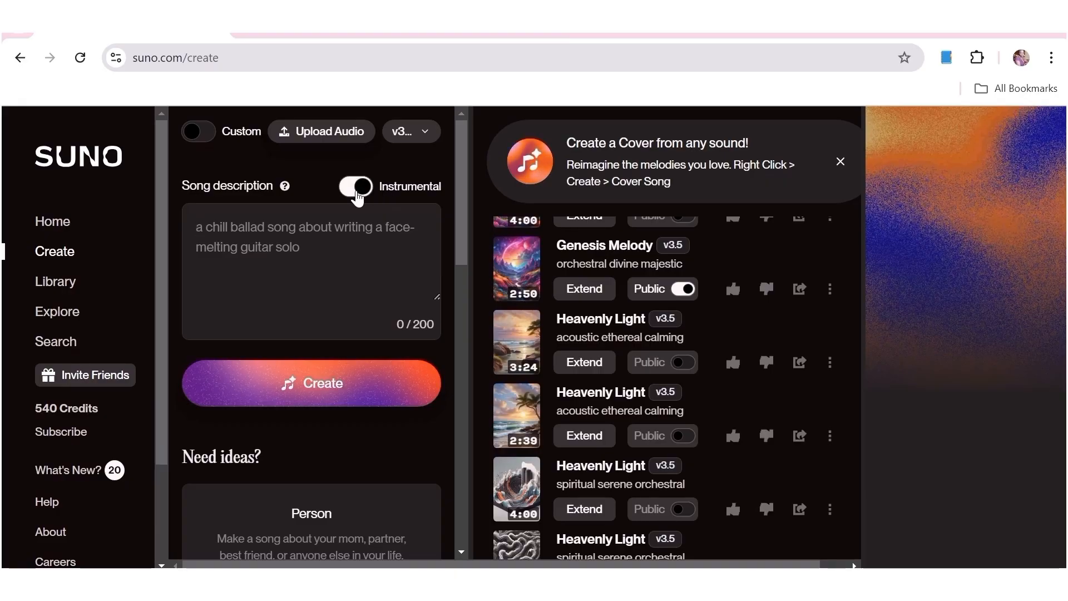
pyautogui.click(358, 199)
pyautogui.click(207, 139)
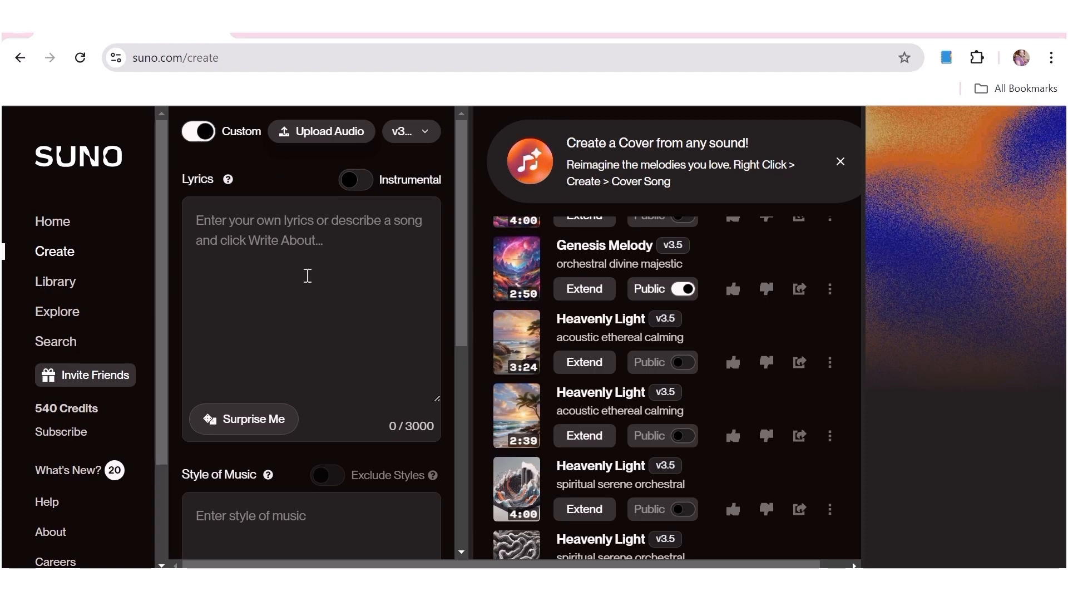
# Choose v3.5 as the model for the custom song.
pyautogui.click(412, 134)
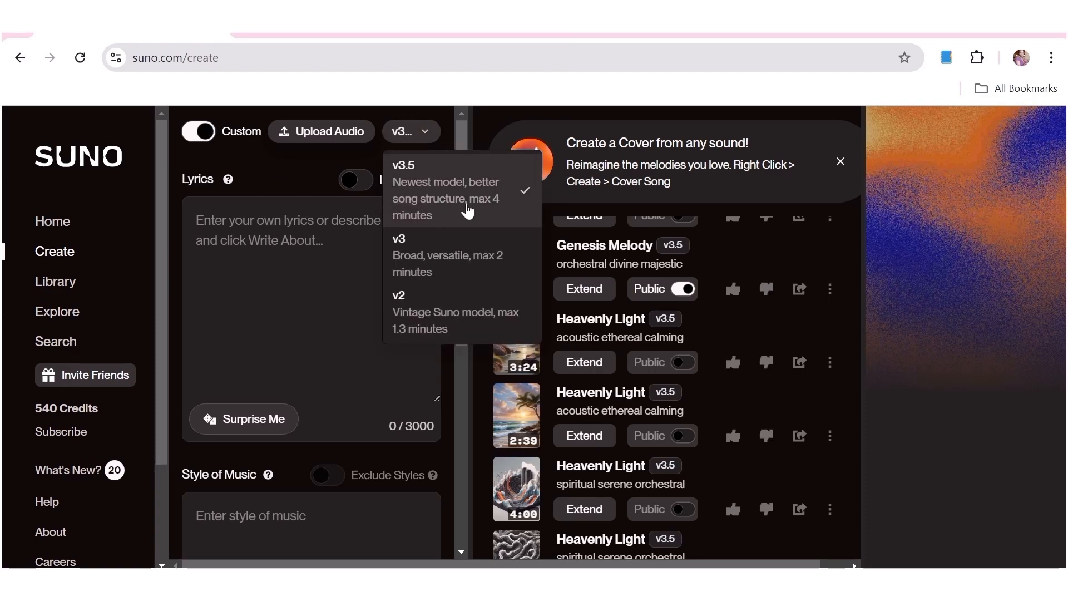
pyautogui.click(424, 185)
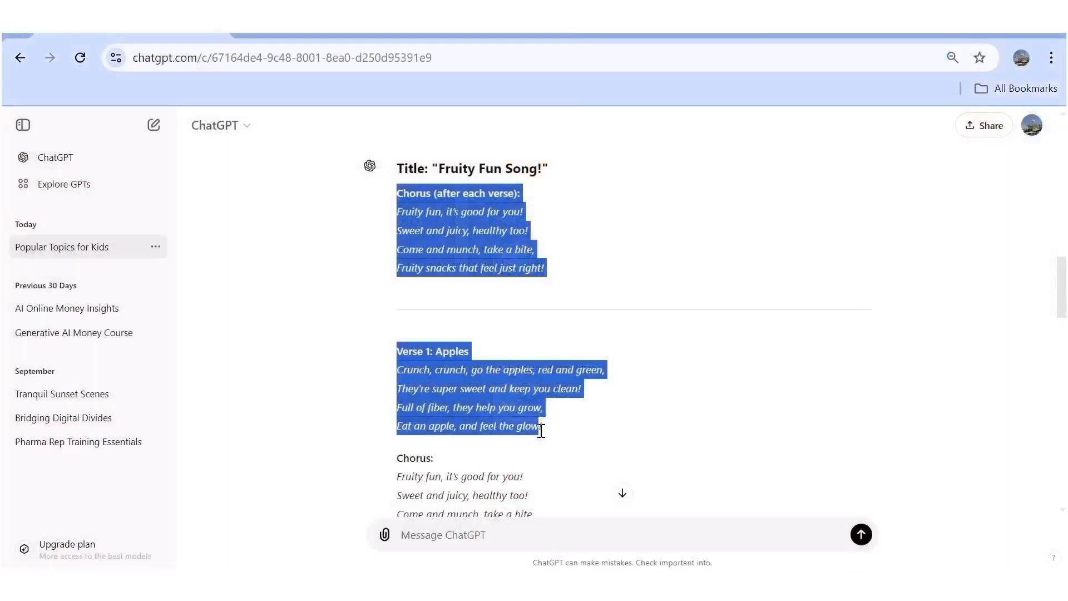
# Copy the opening chorus and the Apples verse from ChatGPT into Suno's lyrics, removing "(after each verse)" from the chorus heading.
pyautogui.rightClick(469, 192)
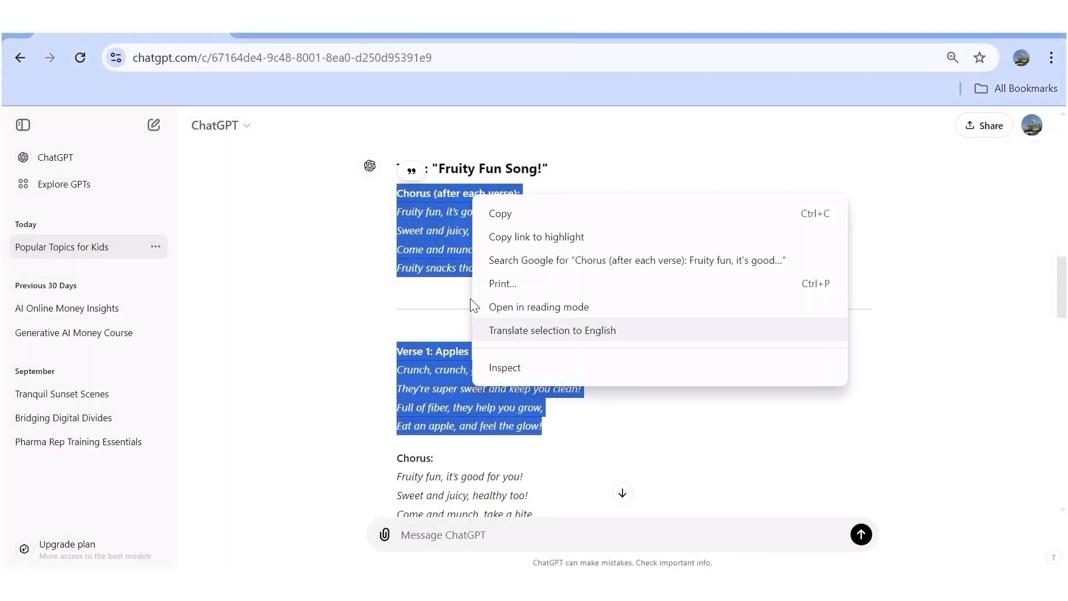
pyautogui.click(489, 211)
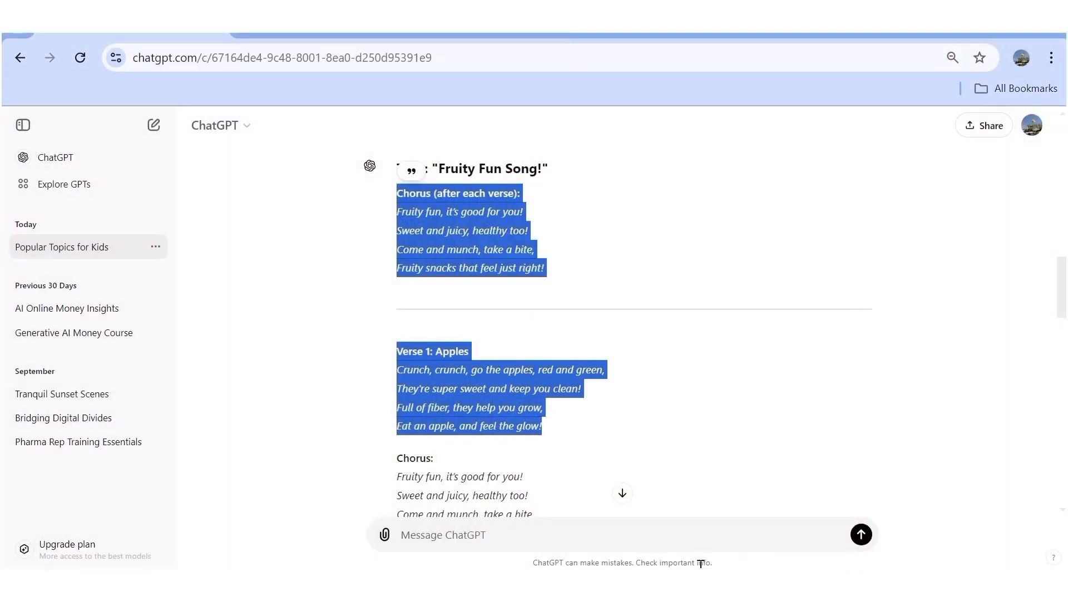
pyautogui.click(721, 584)
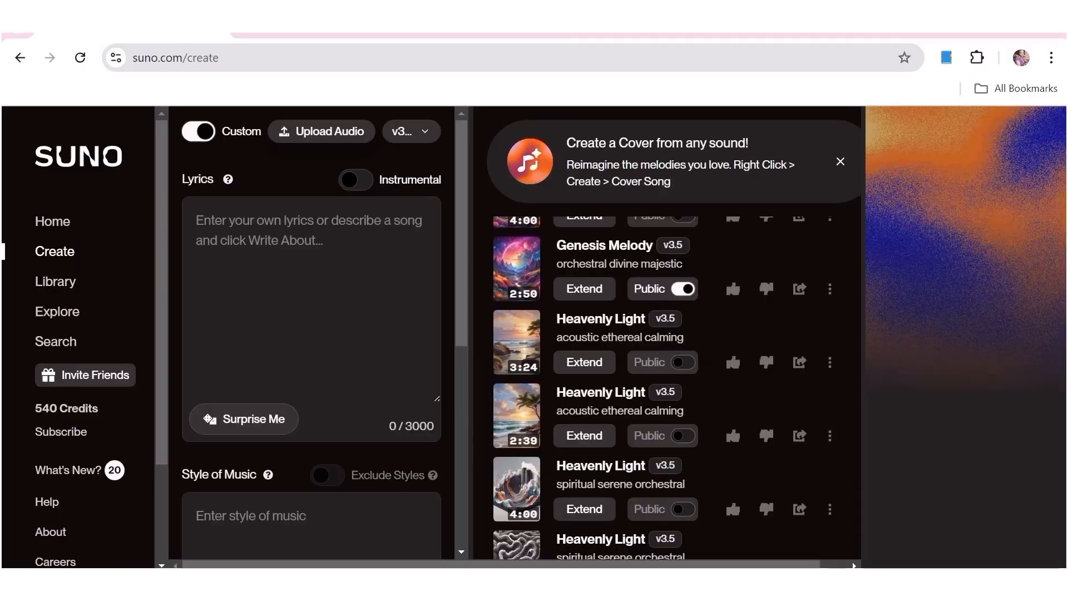
pyautogui.rightClick(212, 221)
pyautogui.click(271, 407)
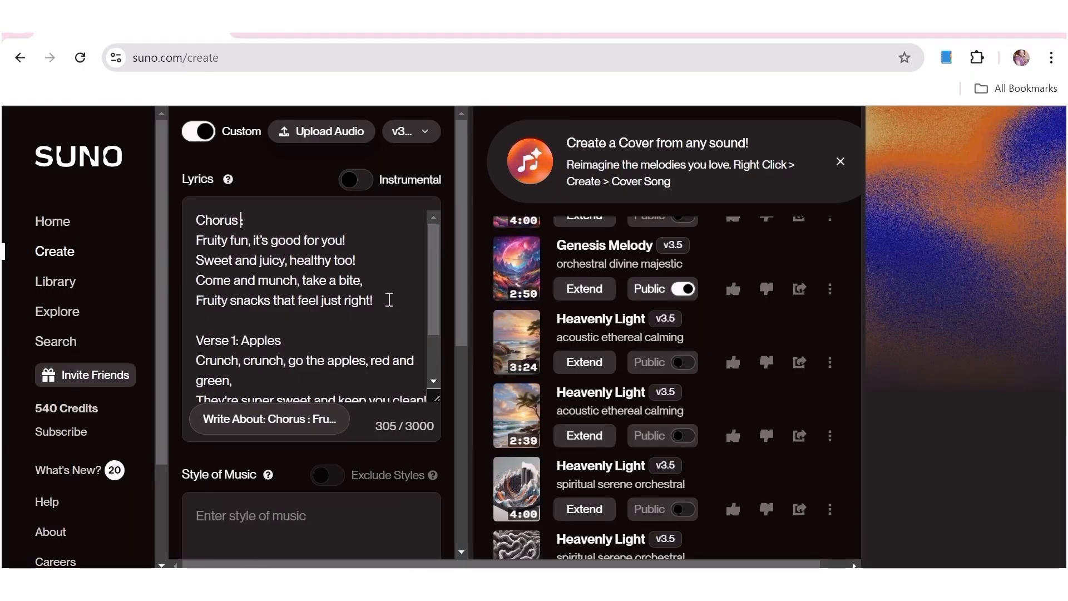
pyautogui.scroll(-1, 389, 299)
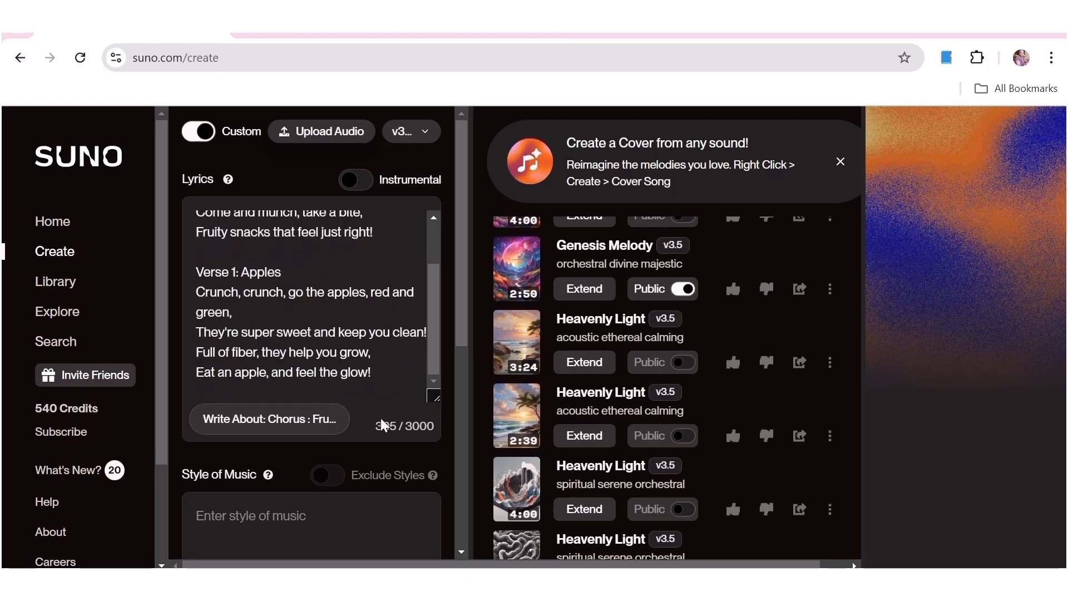
pyautogui.scroll(-1, 380, 419)
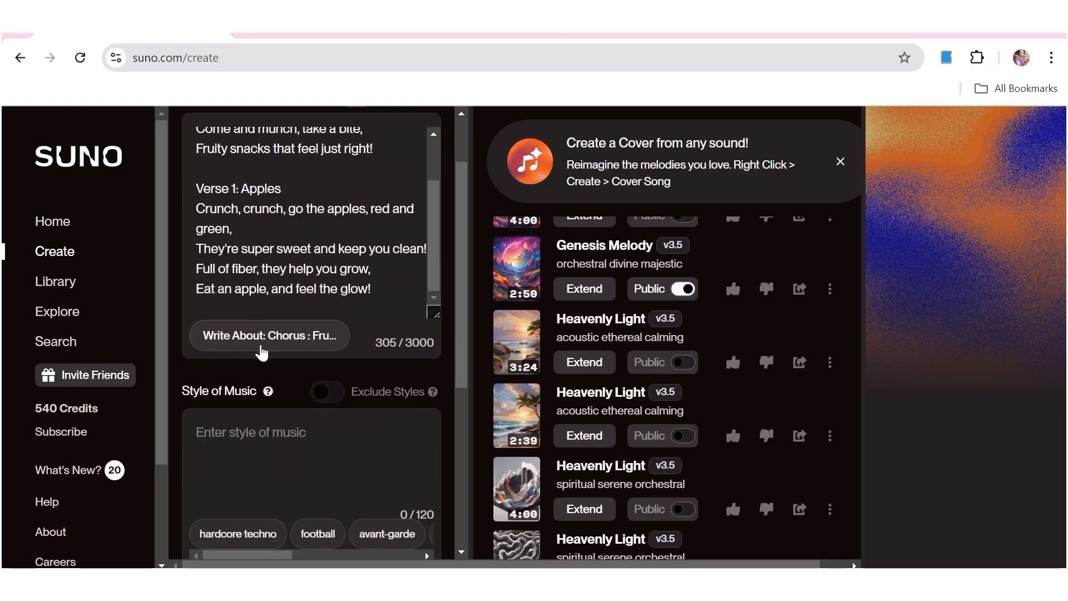
pyautogui.scroll(1, 343, 370)
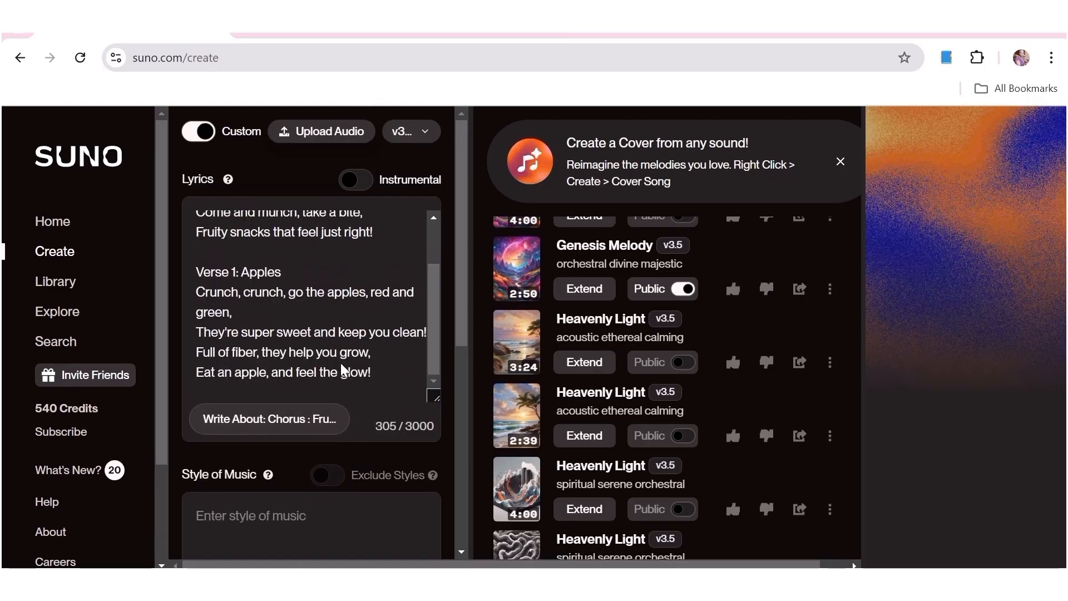
# Title the song "FRUITY FUN".
pyautogui.scroll(-3, 342, 369)
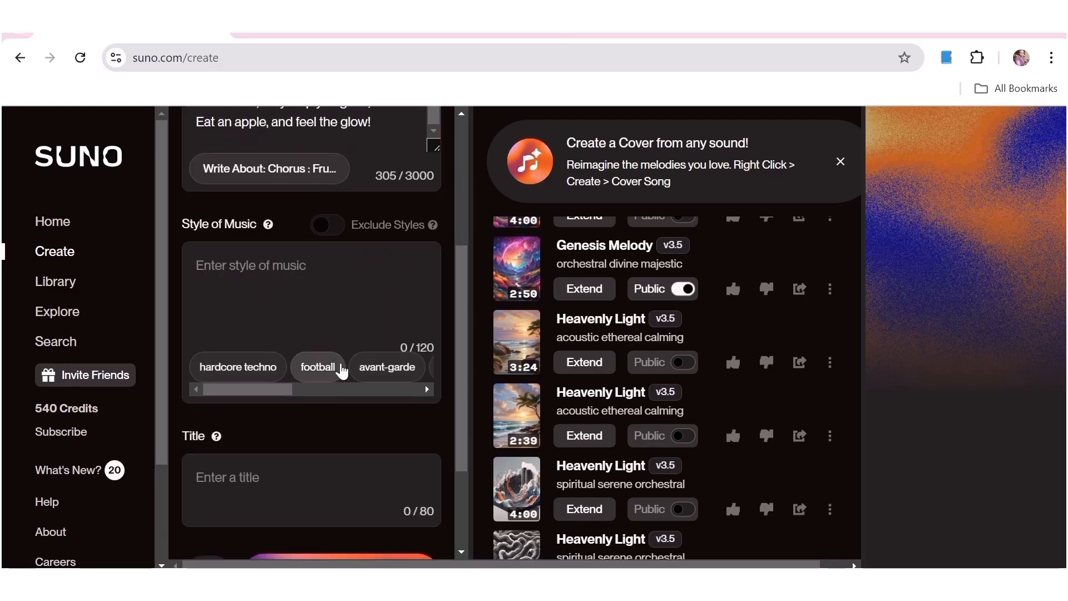
pyautogui.click(206, 480)
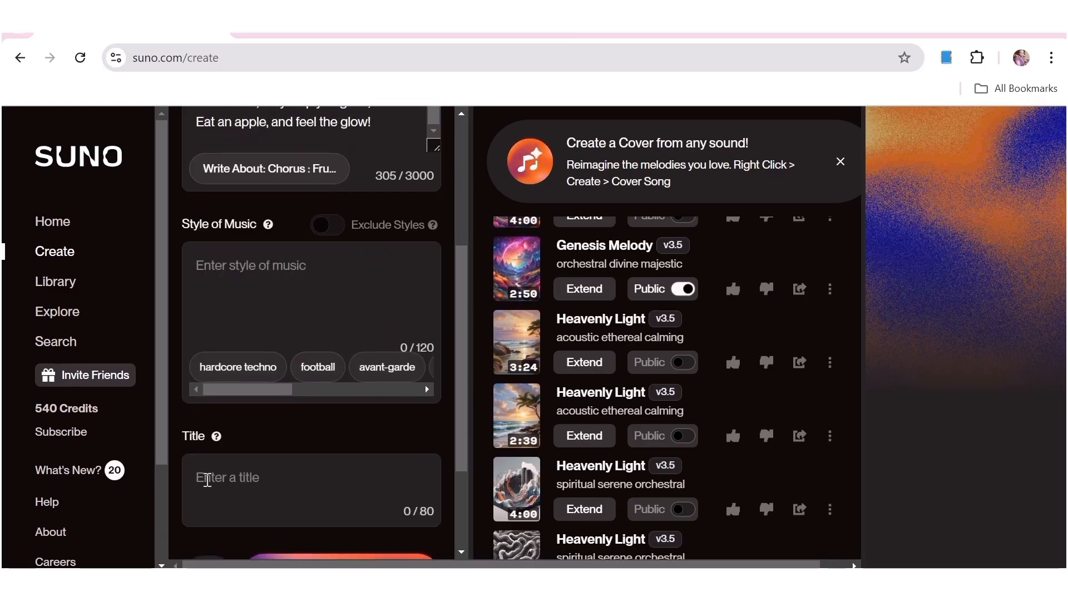
pyautogui.write('Fr')
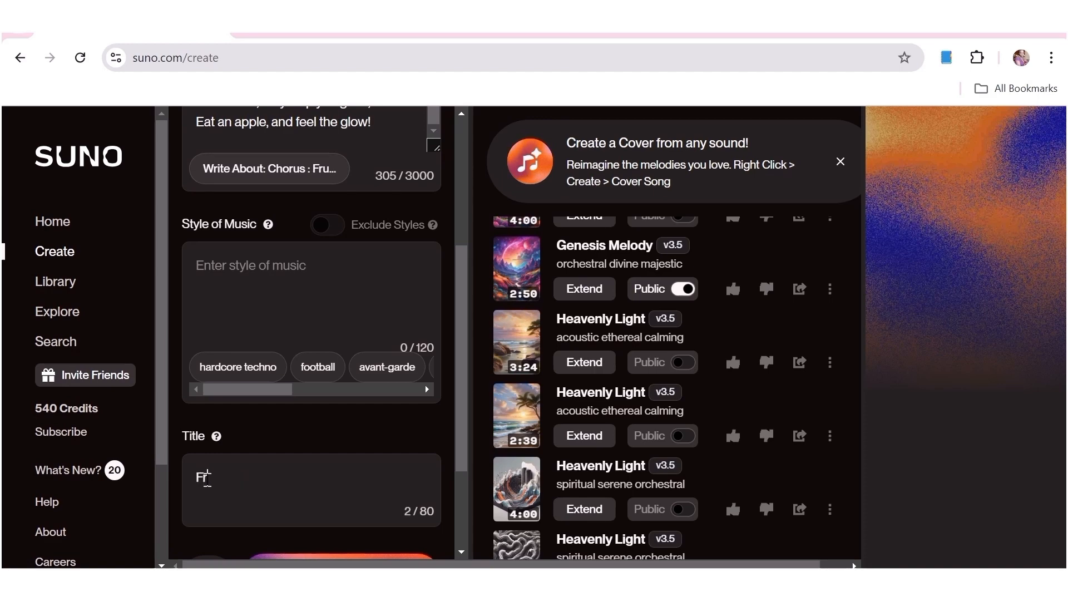
pyautogui.press('BackSpace')
pyautogui.write('RUITY FUN')
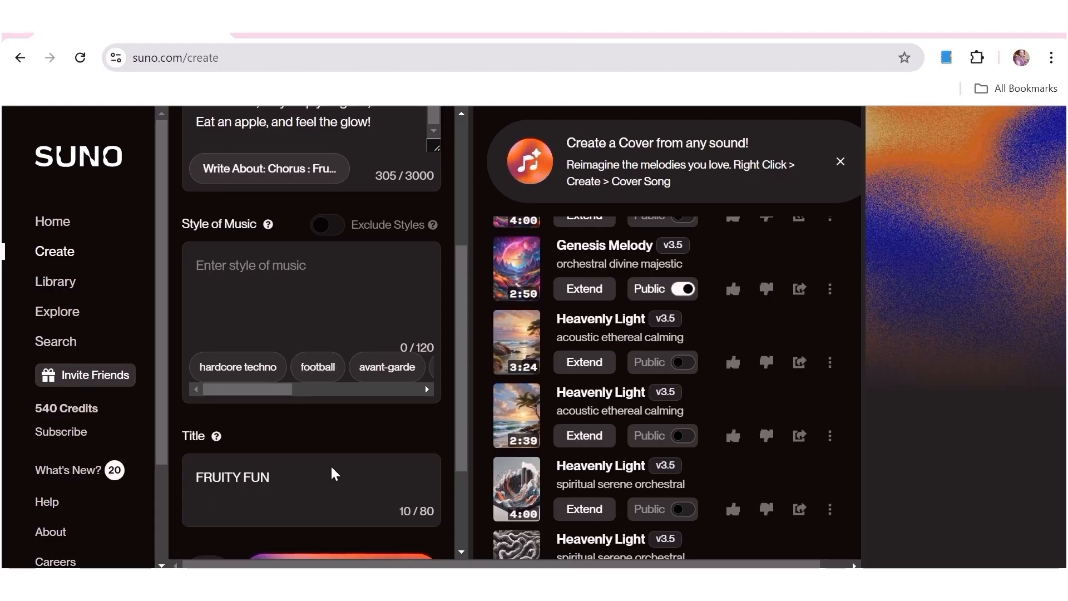
# Describe the style of music as "A catchy tune for a children. The voice playful and childlike".
pyautogui.scroll(-3, 349, 515)
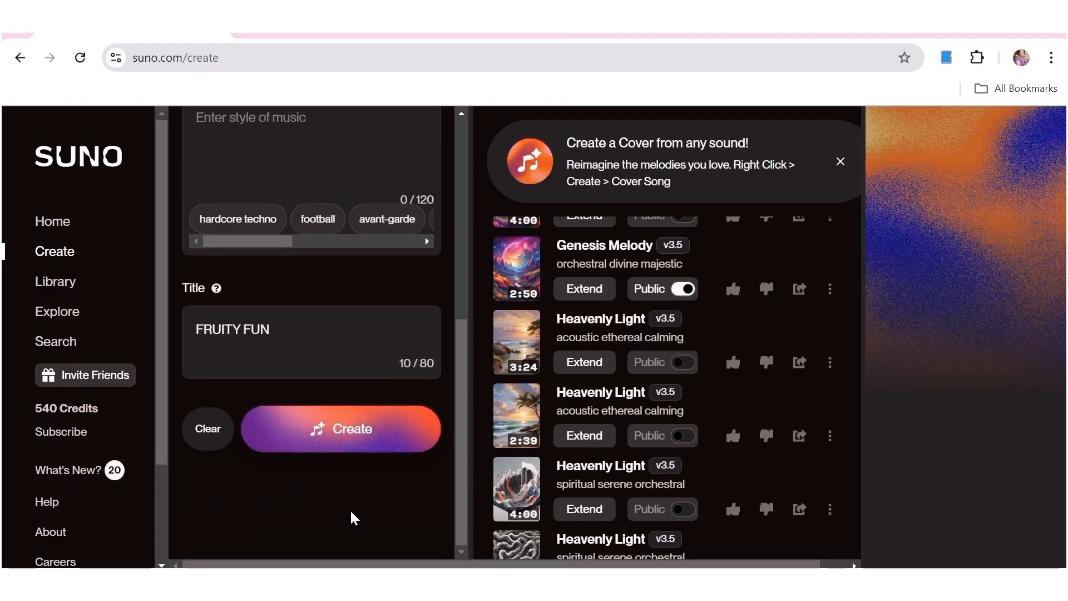
pyautogui.scroll(3, 350, 509)
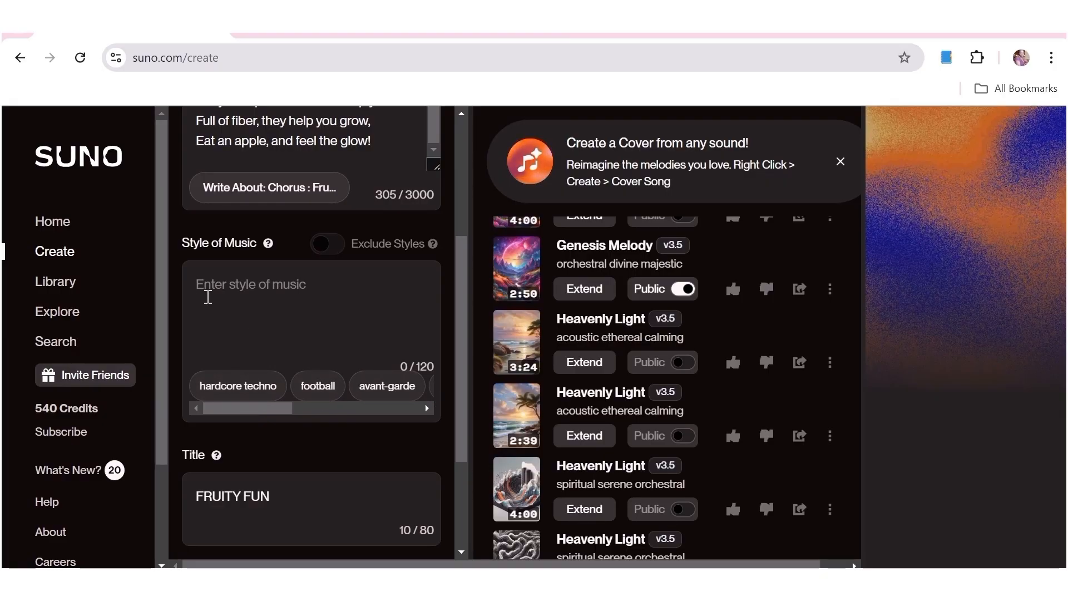
pyautogui.write('A ')
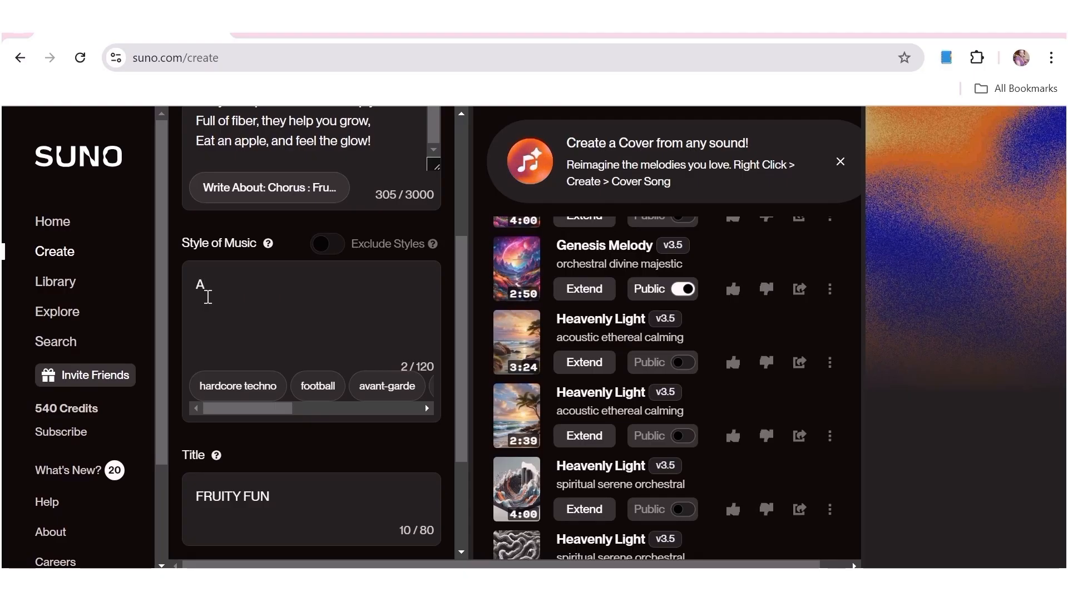
pyautogui.write('cat')
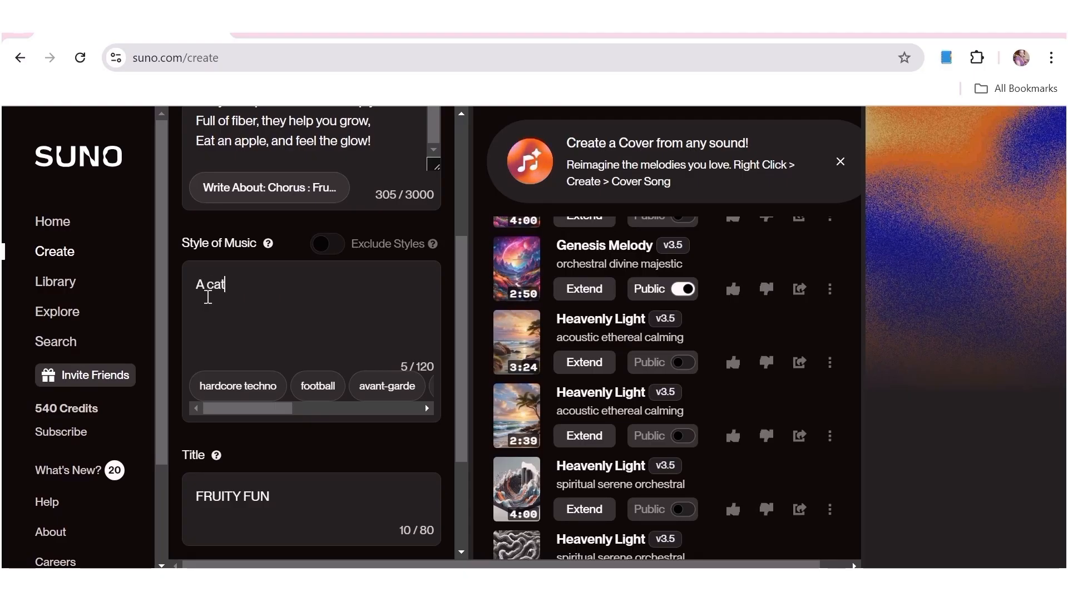
pyautogui.write('chy tun')
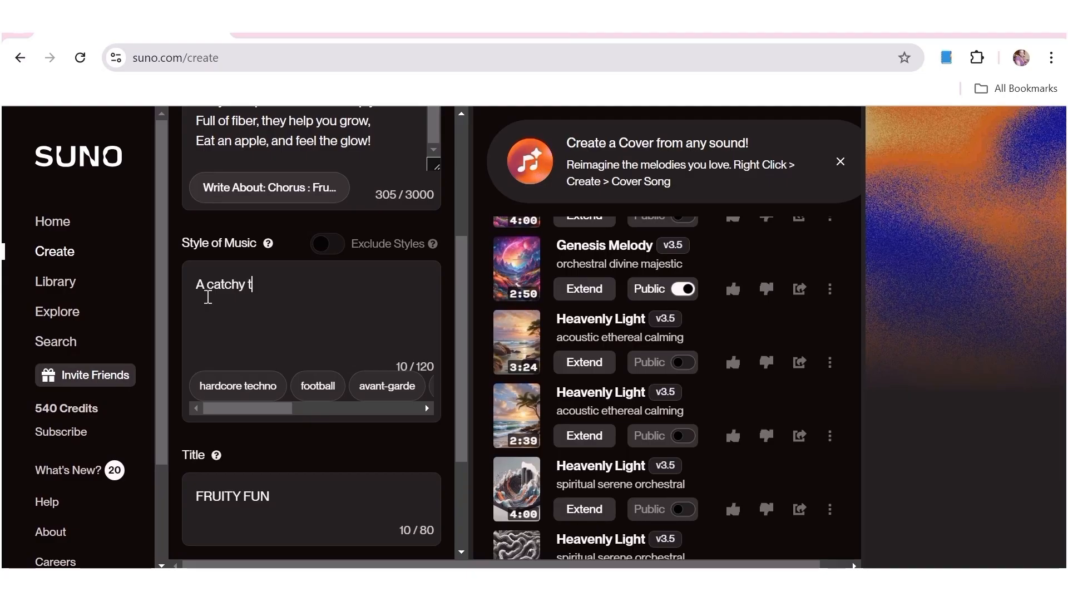
pyautogui.write('e for a children. The voice playful and childlik')
pyautogui.write('e')
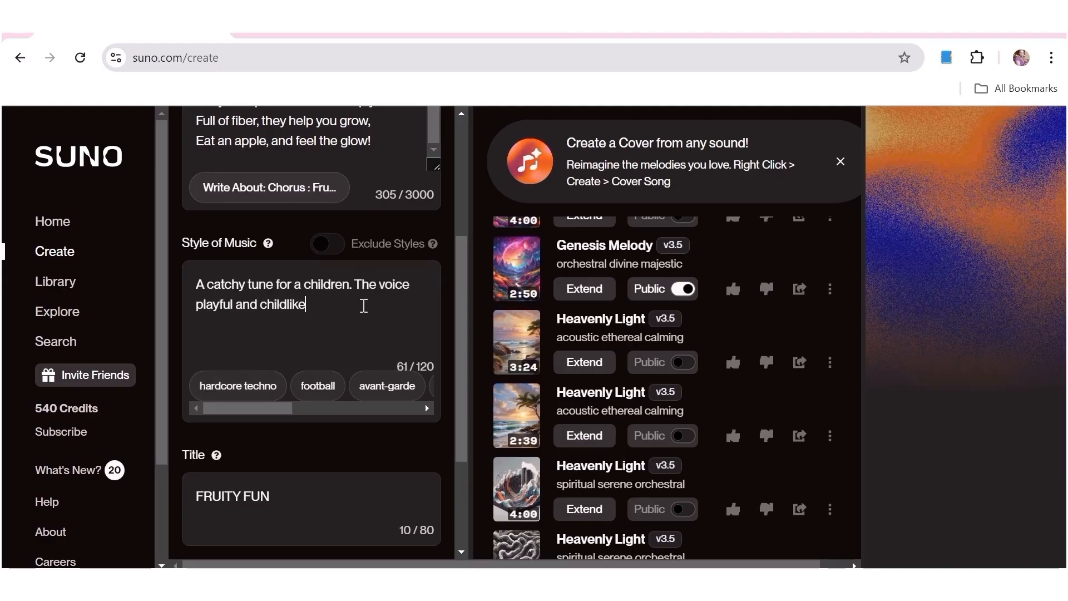
# Create the FRUITY FUN song from the entered lyrics and style, and pause the playback of the 1:53 version.
pyautogui.scroll(4, 362, 305)
pyautogui.scroll(-7, 364, 305)
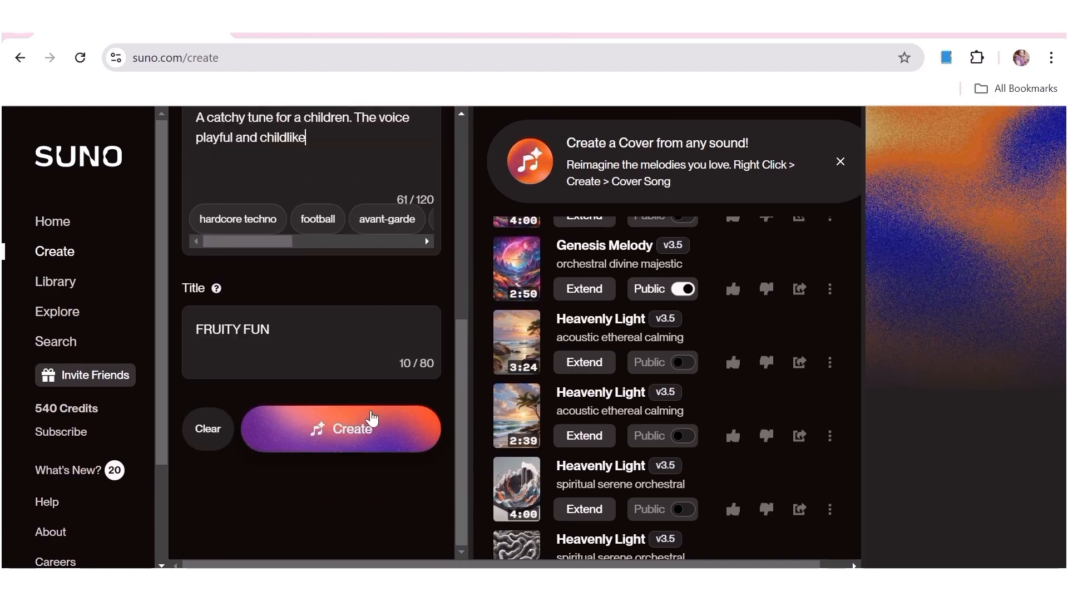
pyautogui.click(355, 436)
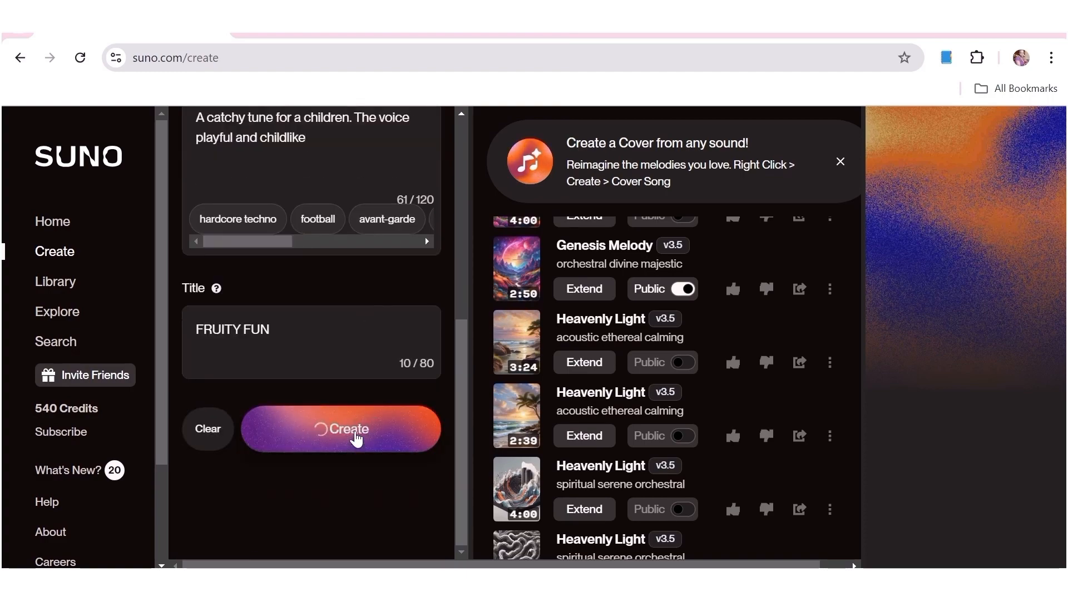
pyautogui.click(842, 163)
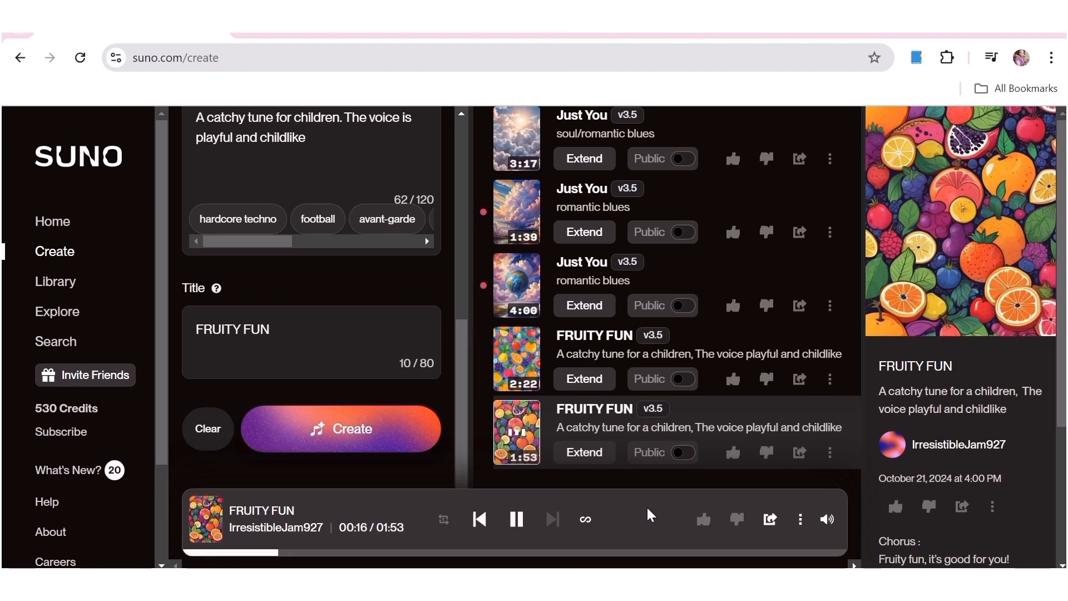
pyautogui.click(516, 524)
# Replace the lyrics with ChatGPT's next chorus and "Verse 2: Bananas", and extend the 1:53 FRUITY FUN track from 01:53.
pyautogui.scroll(7, 379, 131)
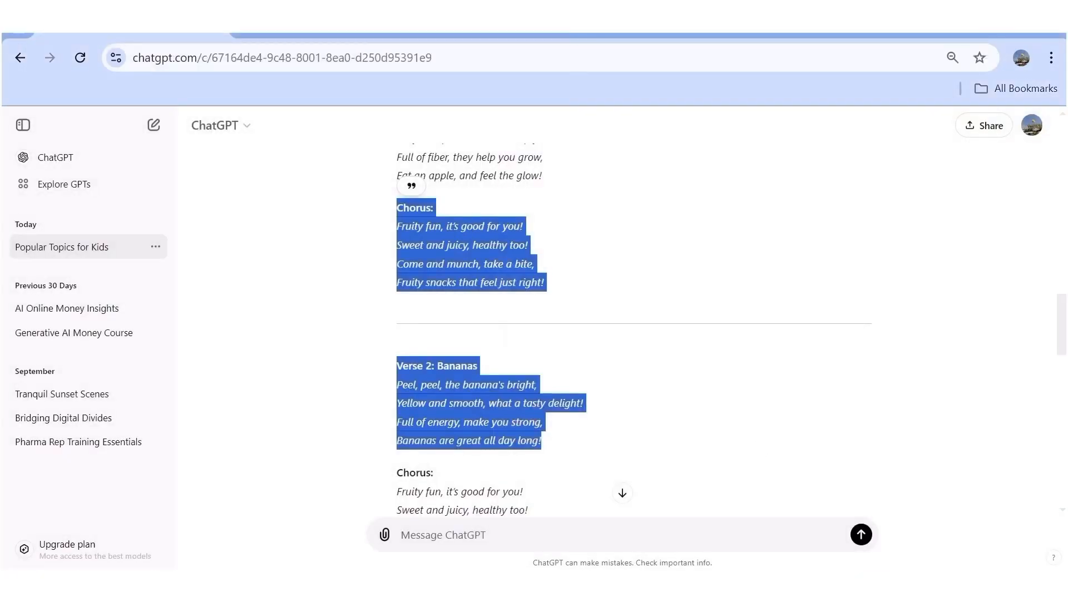
pyautogui.hotkey('alt', 'Tab')
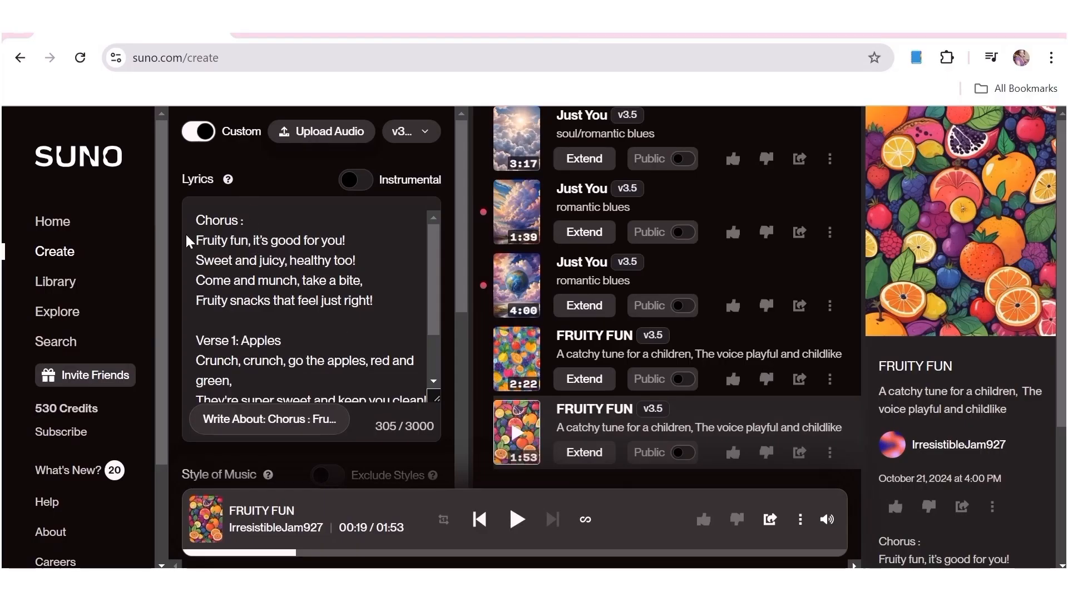
pyautogui.moveTo(199, 216); pyautogui.dragTo(349, 352)
pyautogui.rightClick(224, 318)
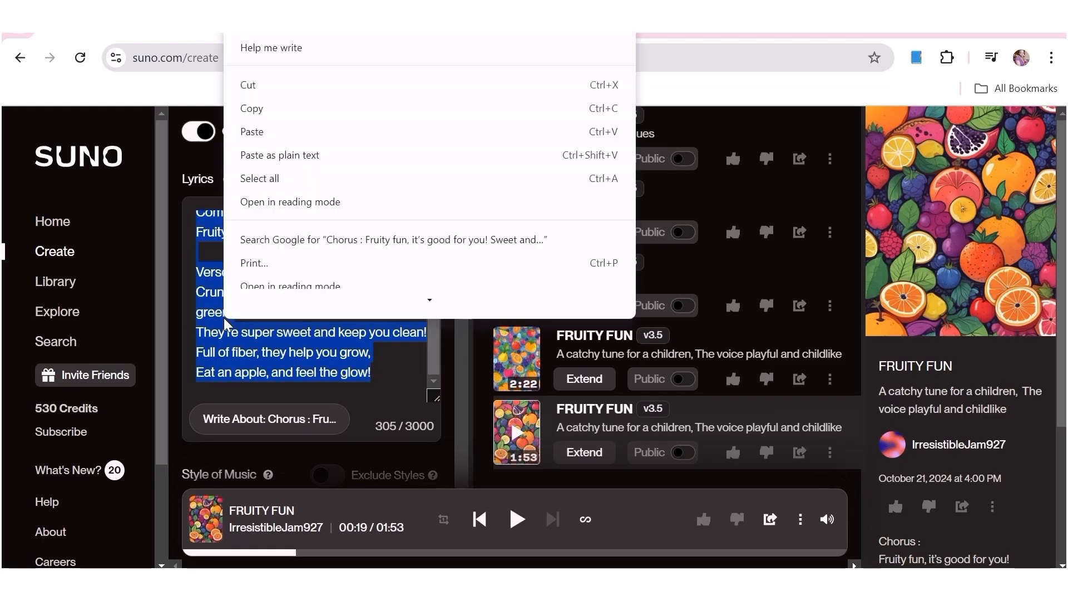
pyautogui.click(290, 128)
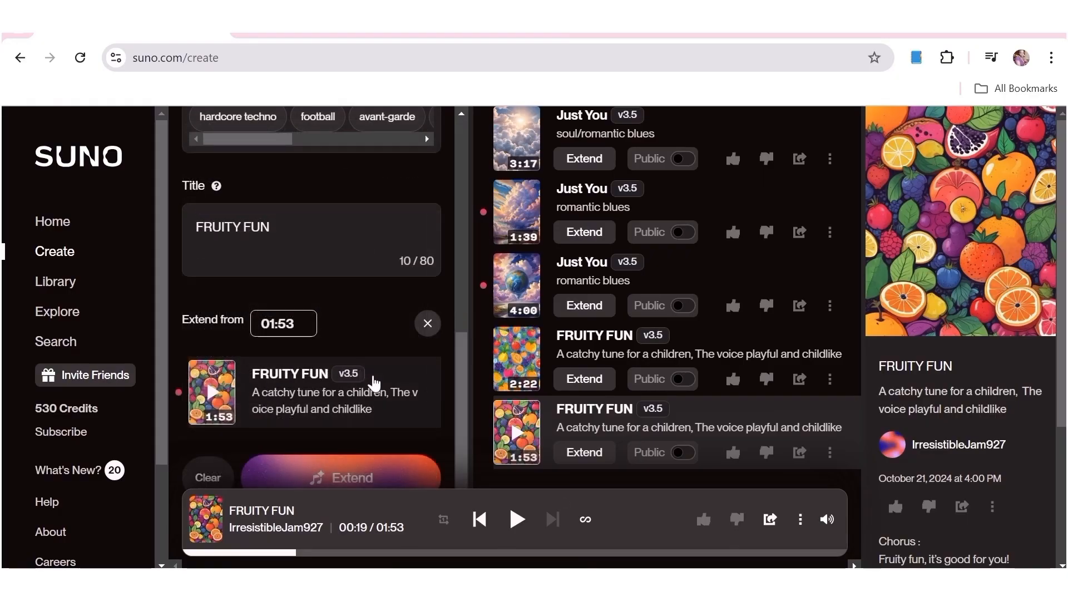
pyautogui.scroll(-1, 374, 384)
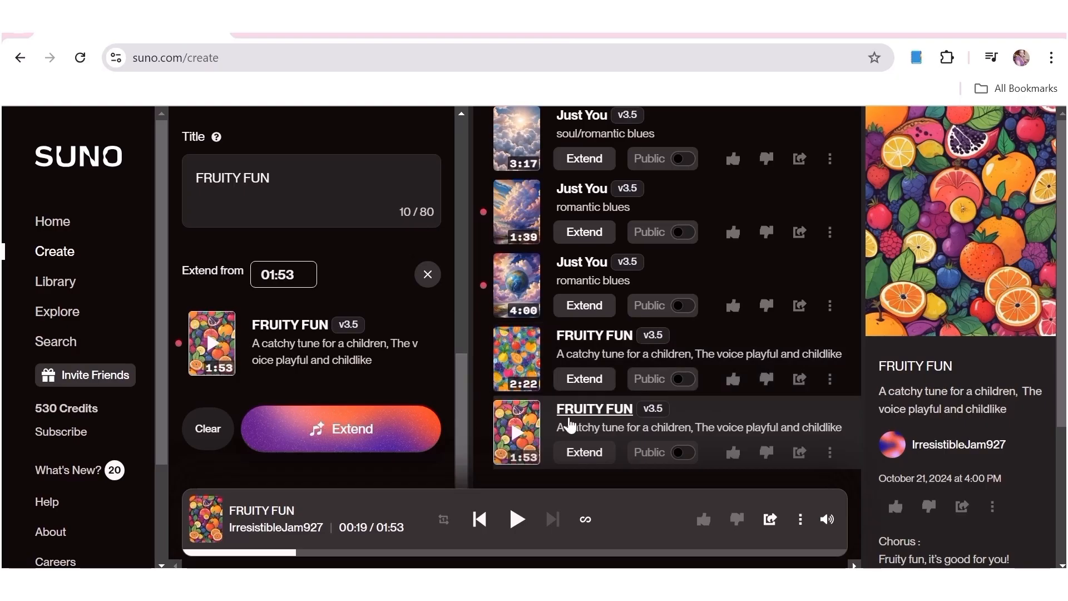
pyautogui.click(373, 434)
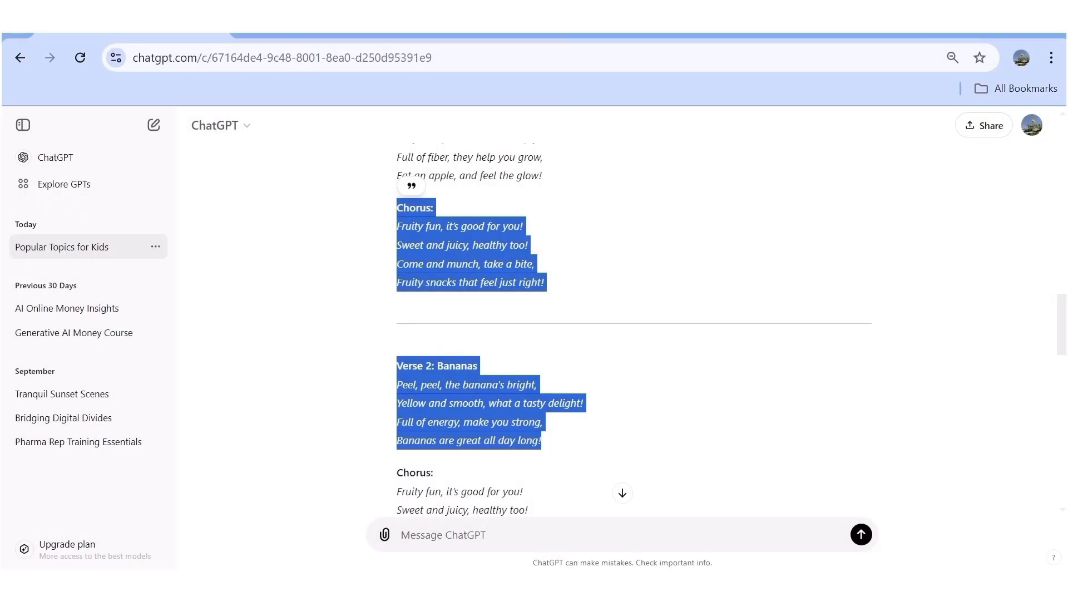
# Replace the chorus and Bananas verse with the next lyrics section from ChatGPT, and extend the FRUITY FUN track from 01:53.
pyautogui.scroll(-4, 631, 441)
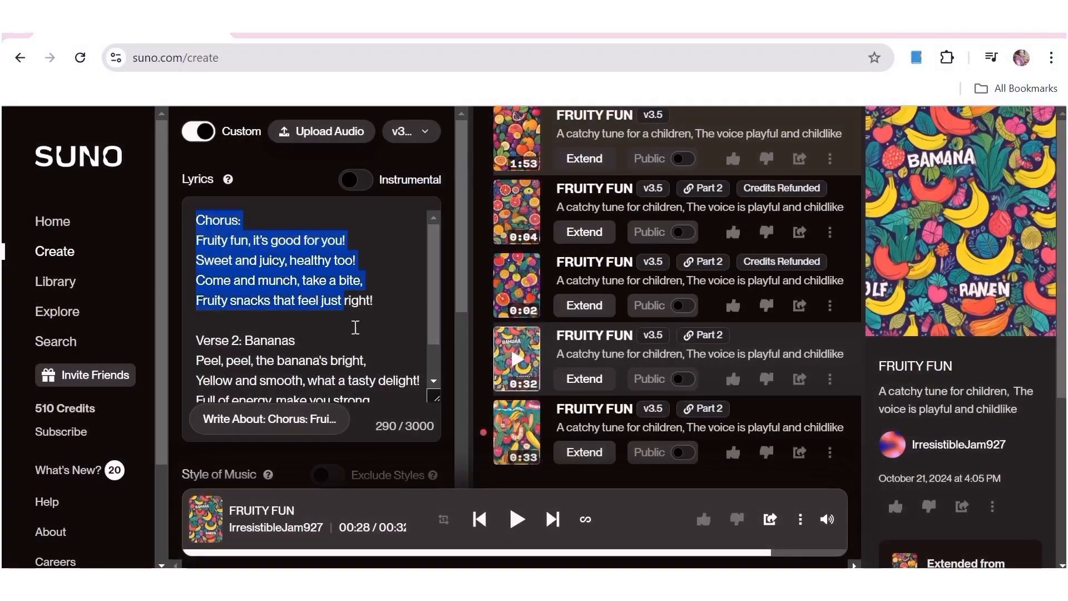
pyautogui.moveTo(393, 418); pyautogui.dragTo(392, 420)
pyautogui.rightClick(307, 341)
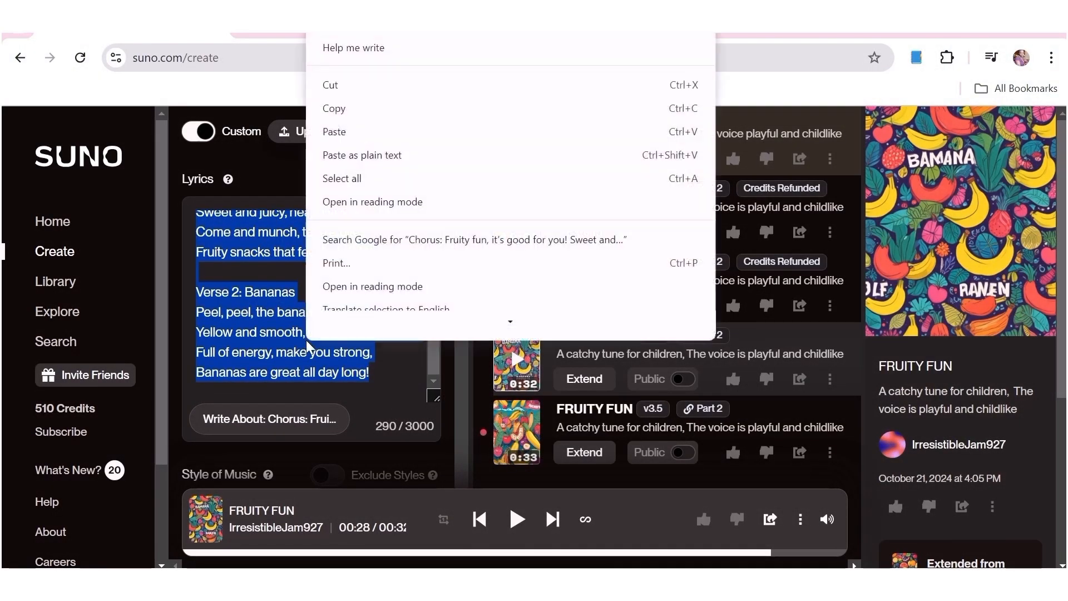
pyautogui.click(367, 141)
pyautogui.scroll(-10, 398, 291)
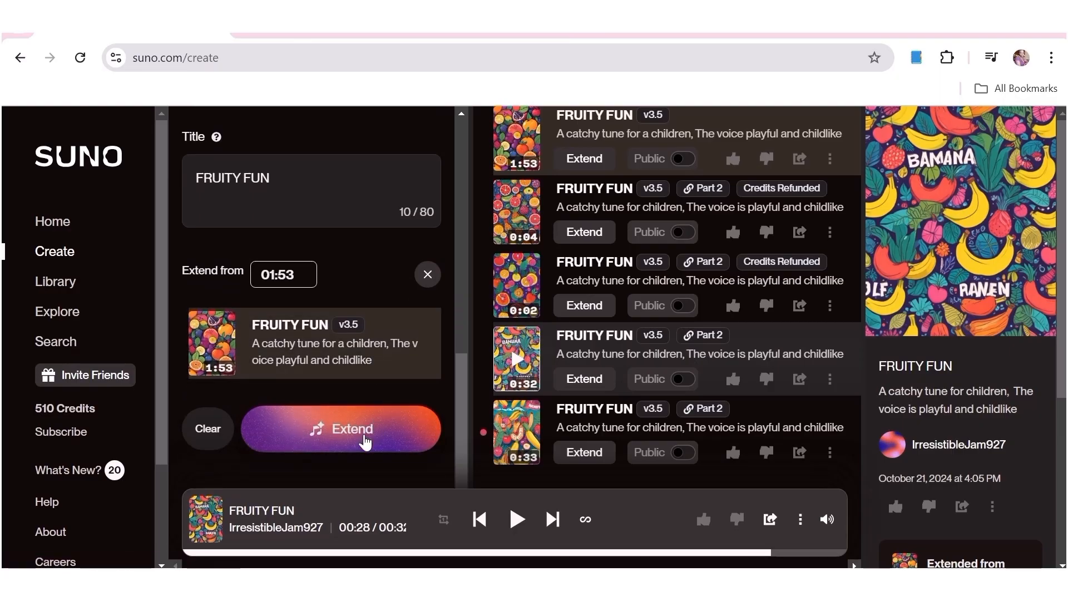
pyautogui.click(365, 442)
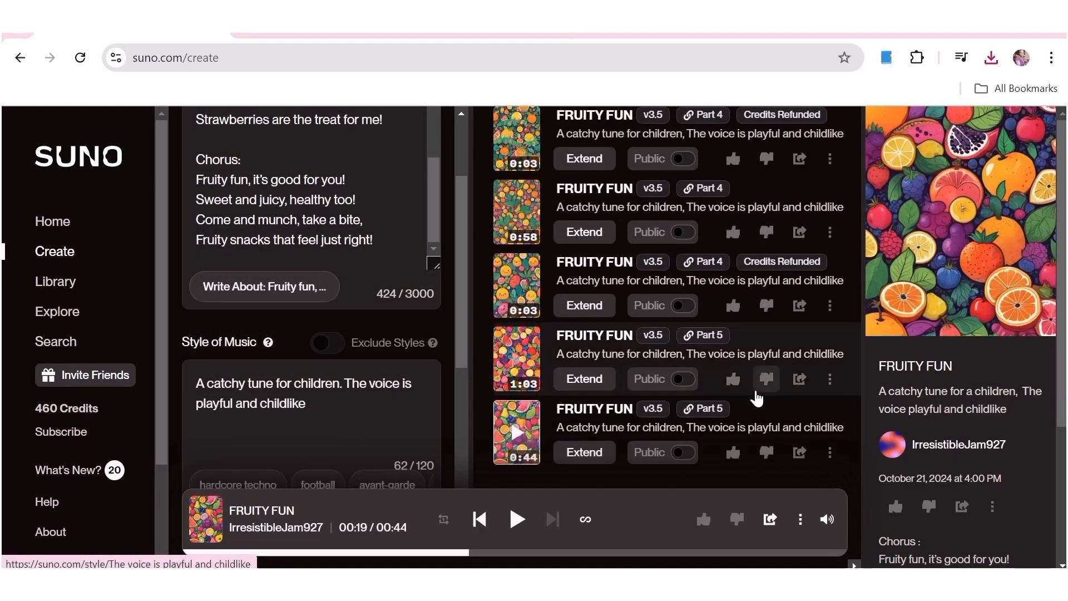
# Download the original 1:53 FRUITY FUN track as audio.
pyautogui.click(704, 335)
pyautogui.scroll(-5, 709, 345)
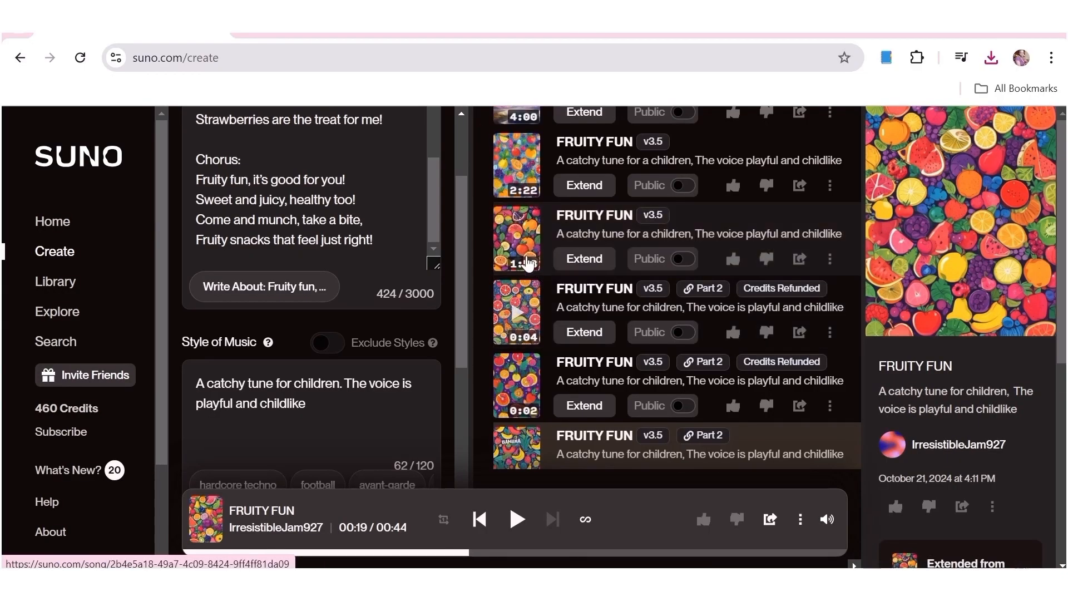
pyautogui.click(830, 261)
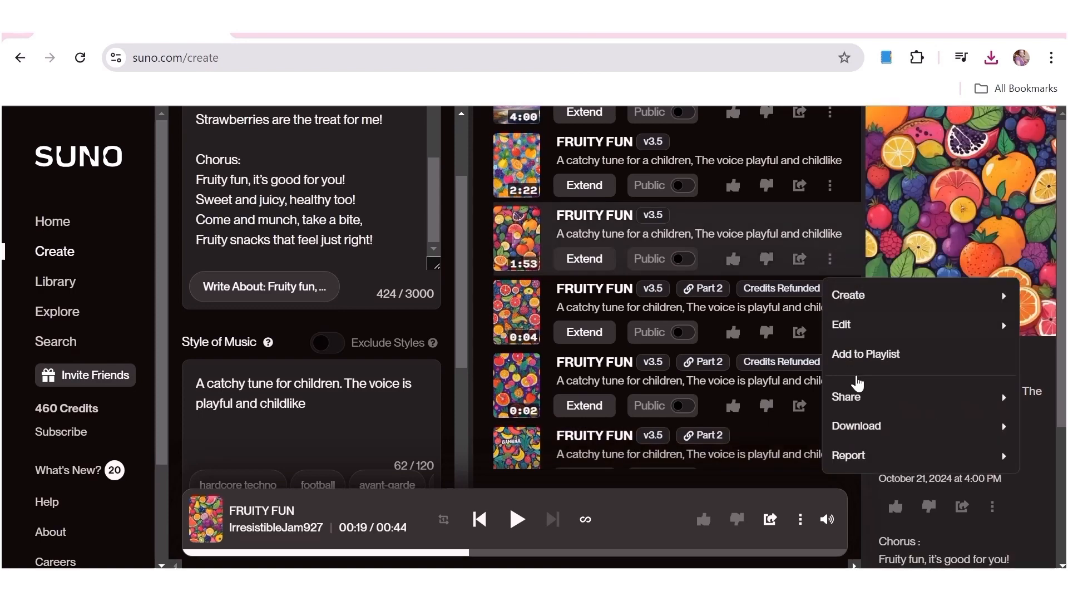
pyautogui.moveTo(870, 435)
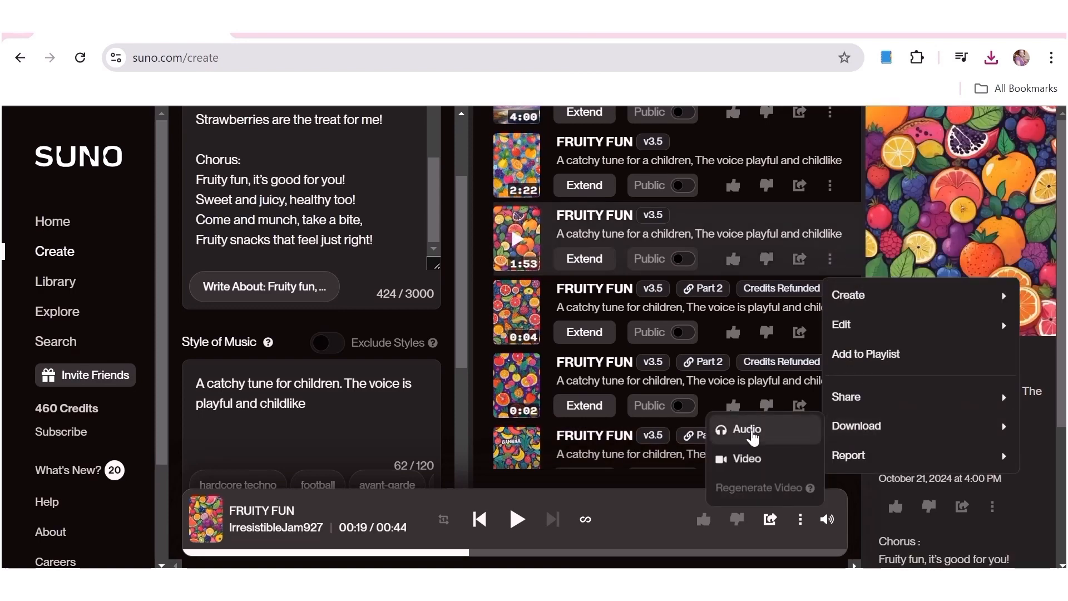
pyautogui.click(747, 429)
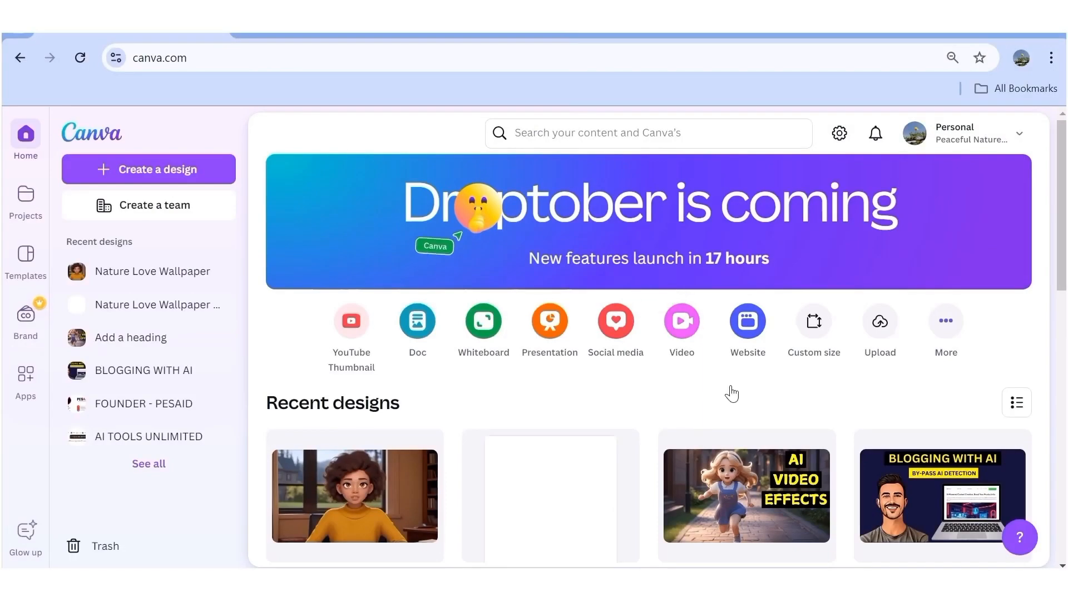
# Switch to Canva, start a blank YouTube video design and search the elements for "apple".
pyautogui.moveTo(769, 509)
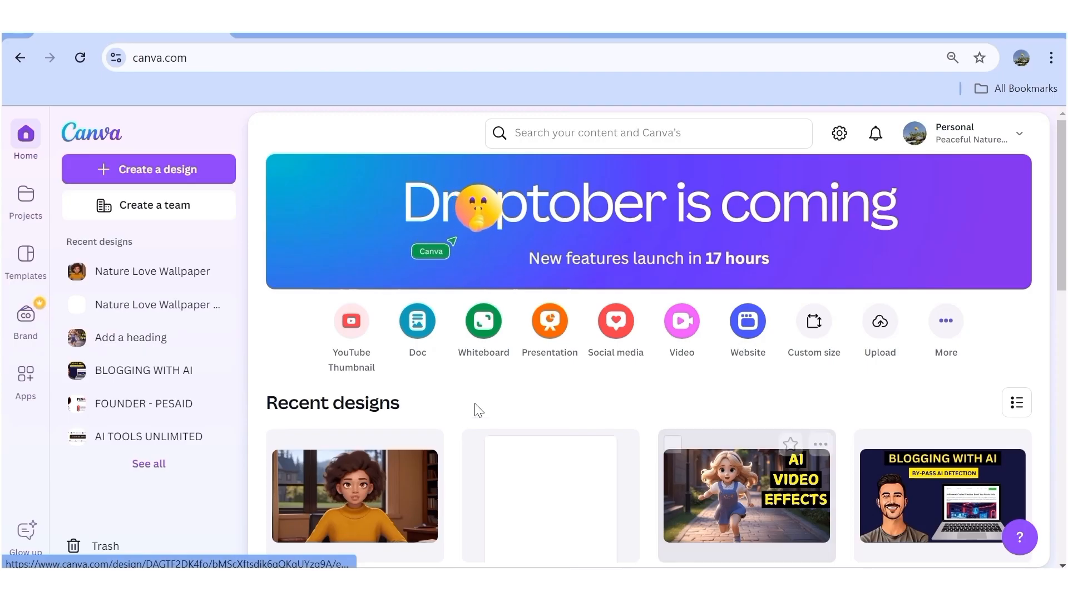
pyautogui.click(684, 325)
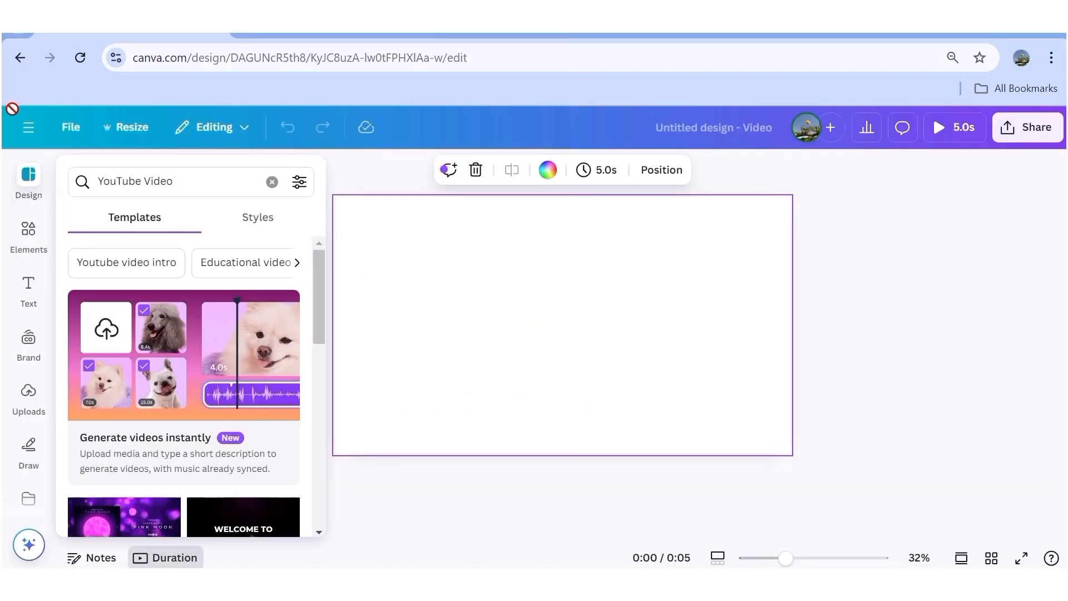
pyautogui.click(30, 236)
pyautogui.click(151, 175)
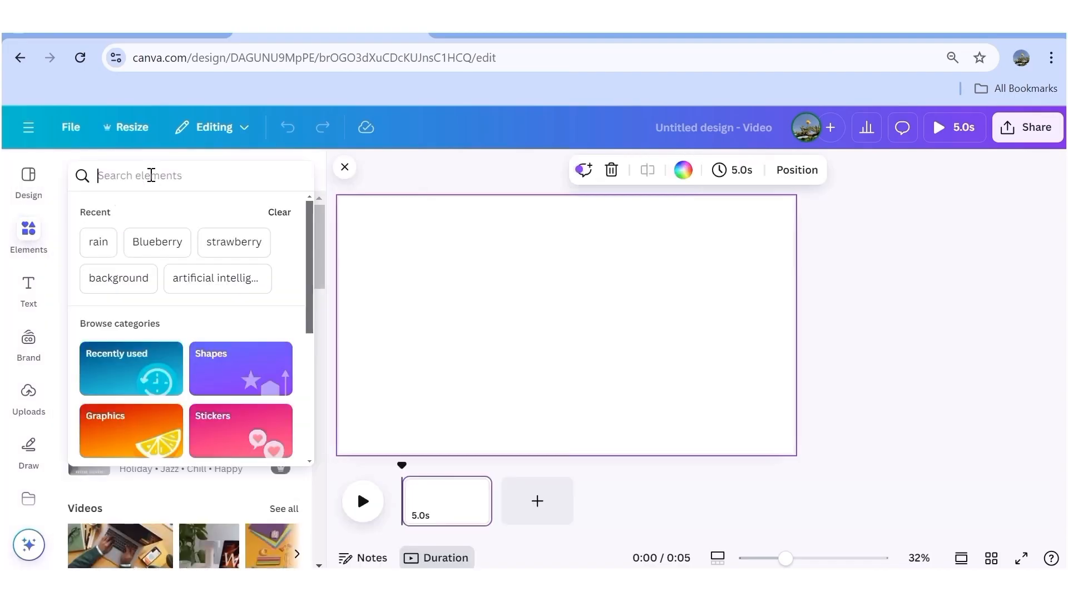
pyautogui.write('apple')
pyautogui.press('Return')
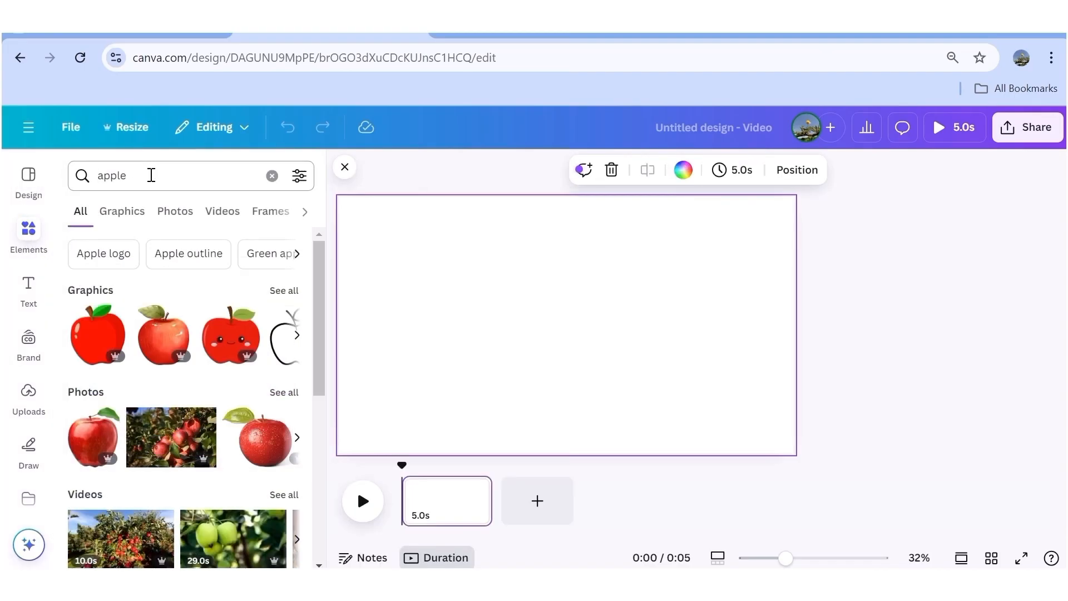
# Add the glossy red apple graphic with a green leaf to the page and enlarge it at the upper centre.
pyautogui.click(285, 291)
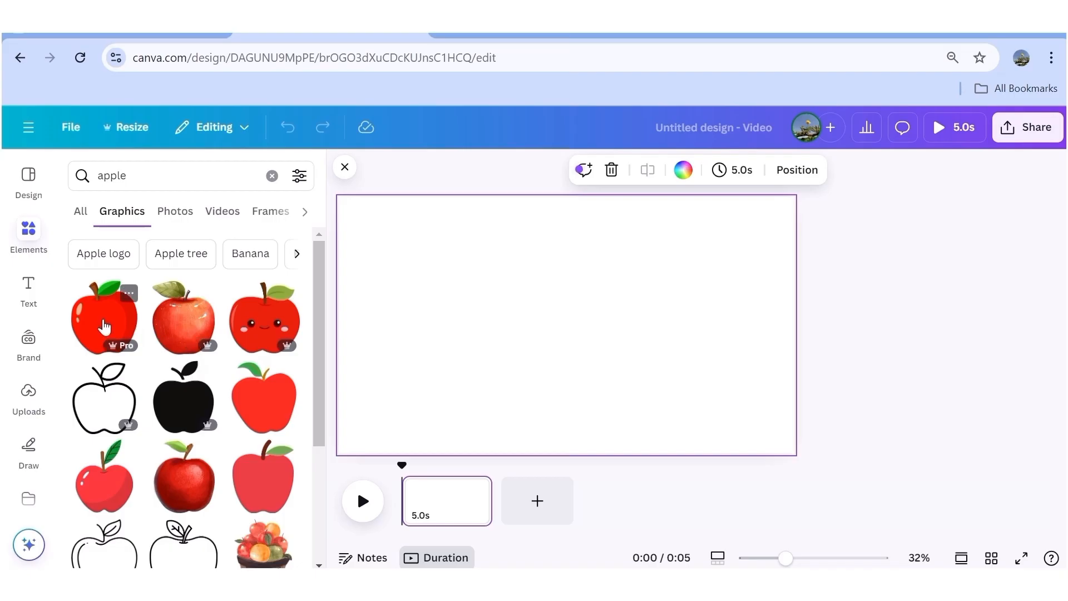
pyautogui.click(104, 327)
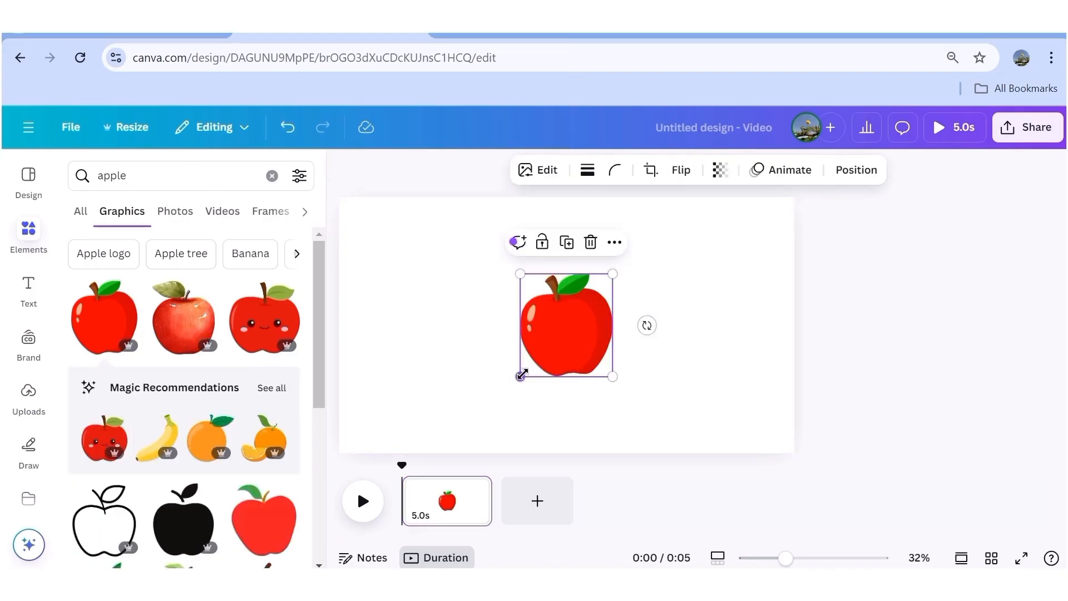
pyautogui.moveTo(521, 375); pyautogui.dragTo(549, 308)
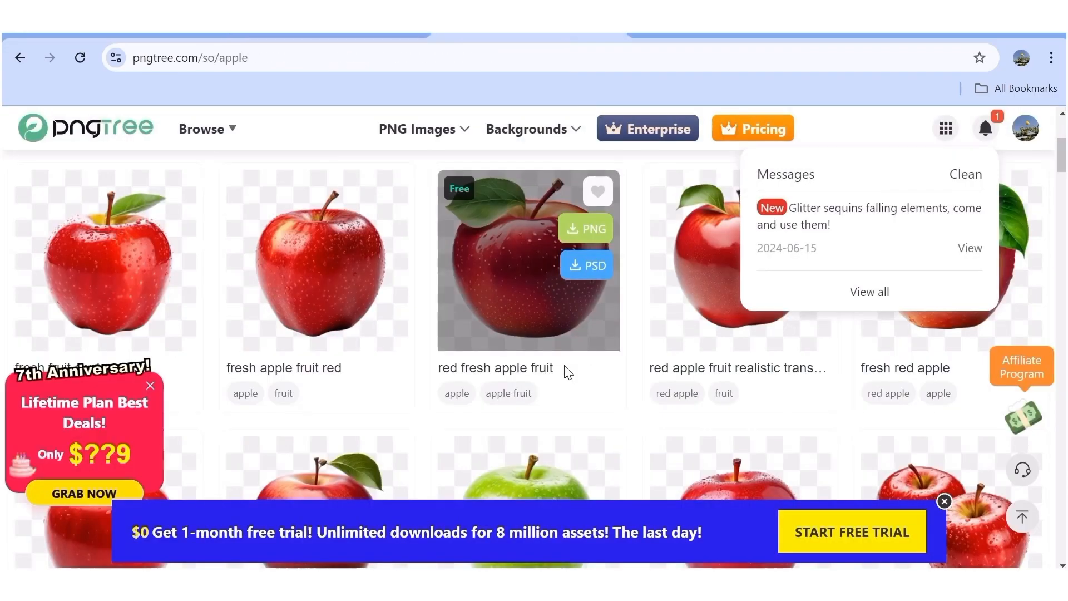
# Upload the Pngtree red apple image from Downloads to Canva and place it on the video page.
pyautogui.scroll(1, 566, 372)
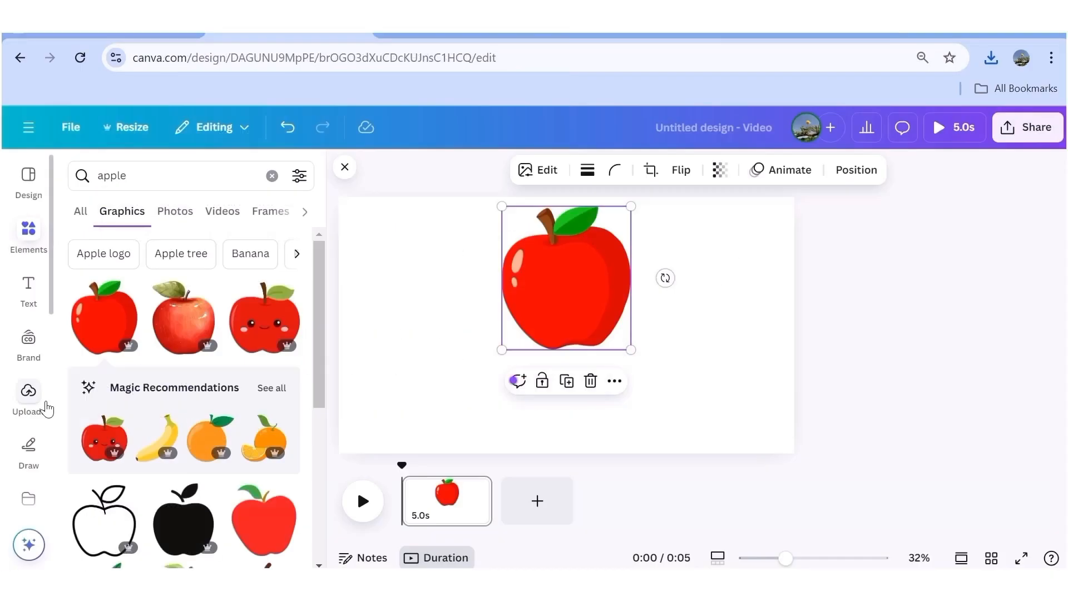
pyautogui.click(29, 395)
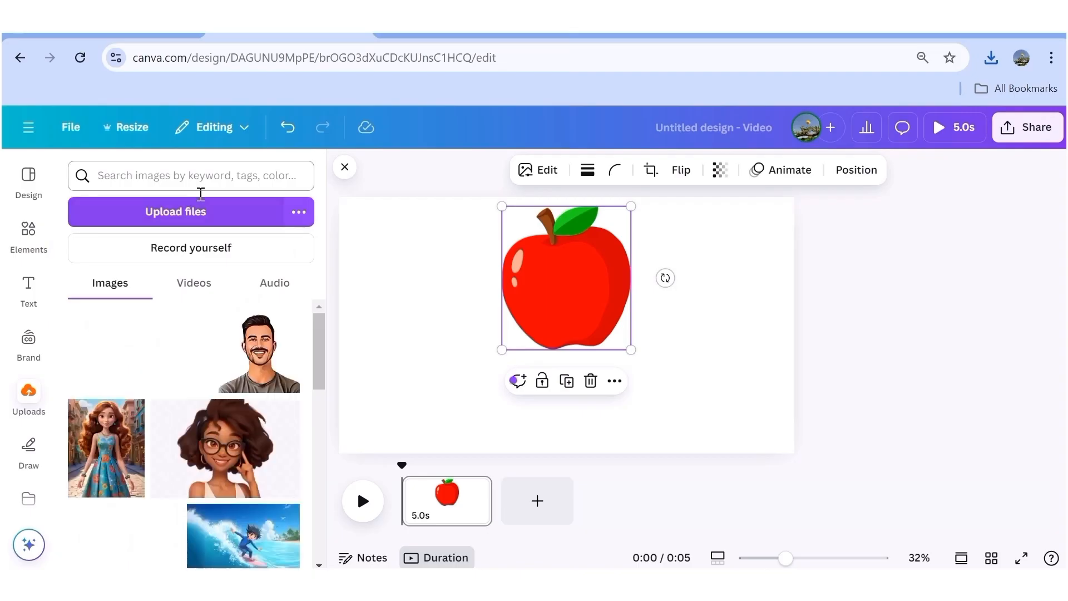
pyautogui.click(194, 213)
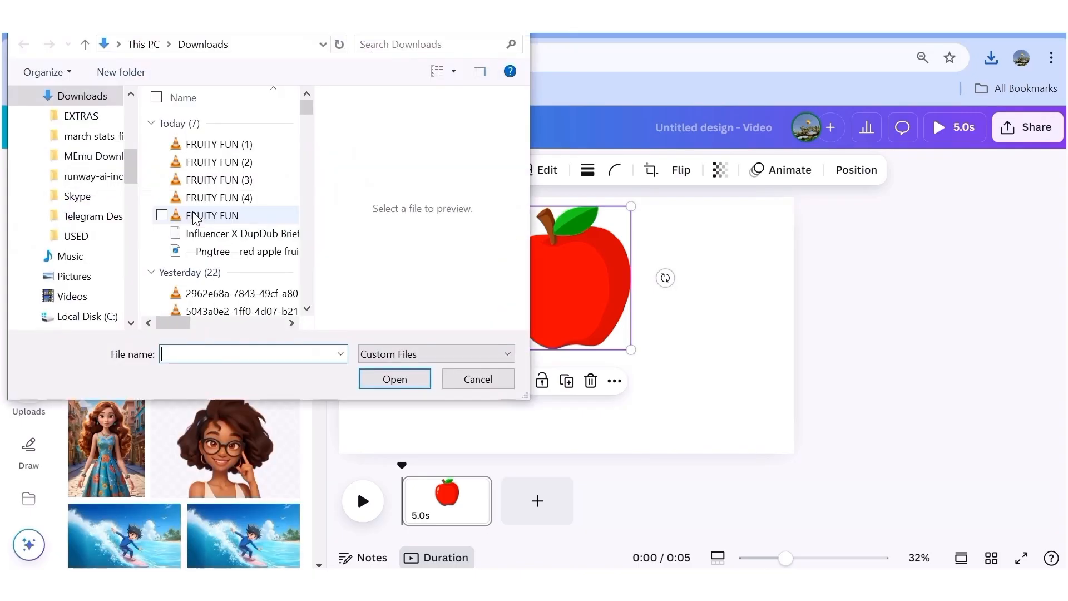
pyautogui.click(242, 251)
pyautogui.click(395, 379)
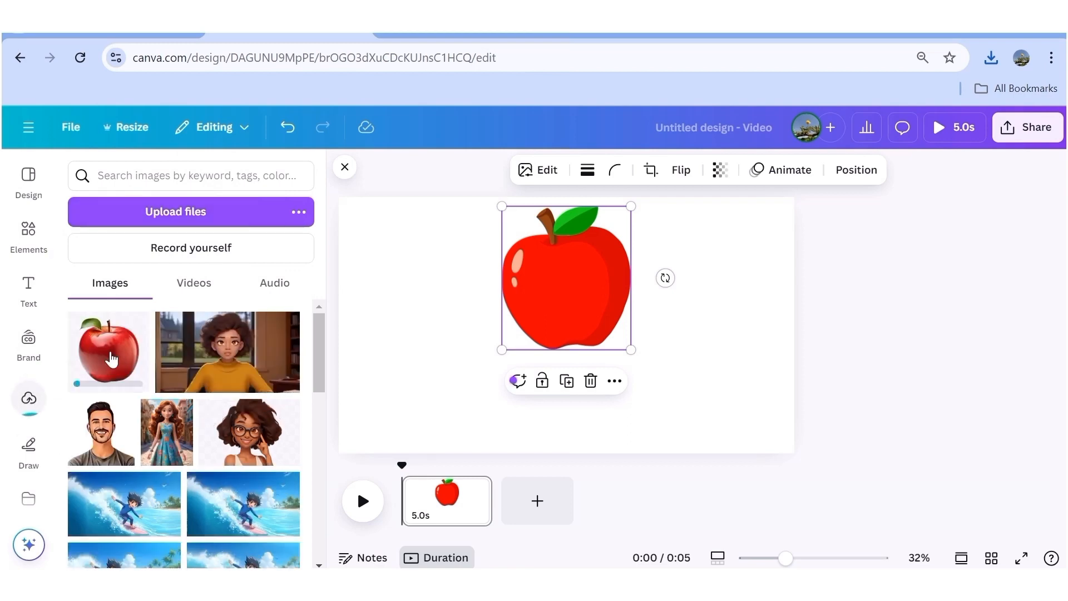
pyautogui.click(114, 356)
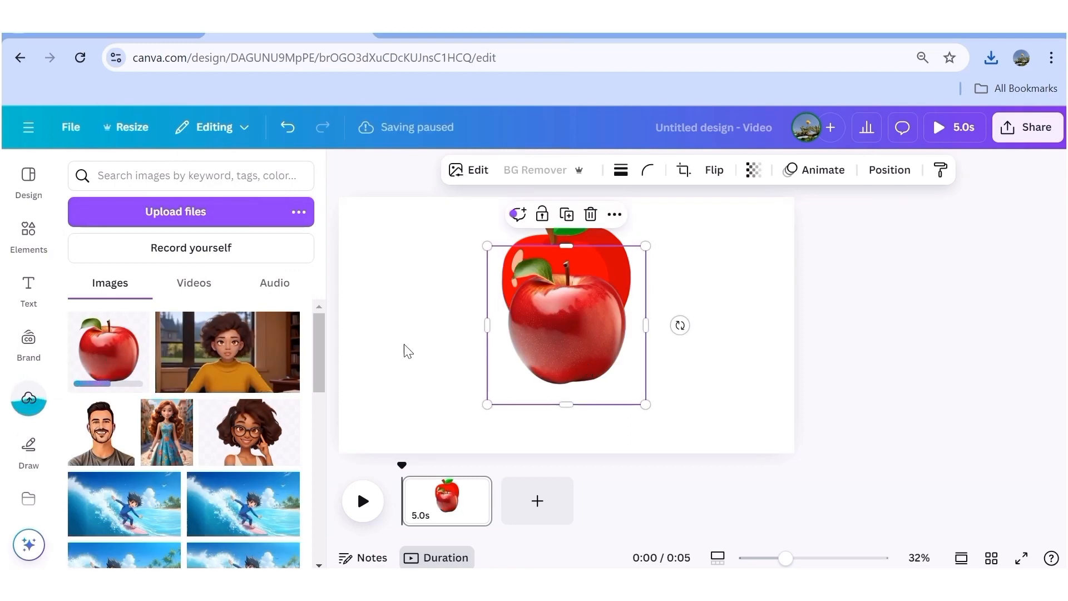
pyautogui.click(382, 318)
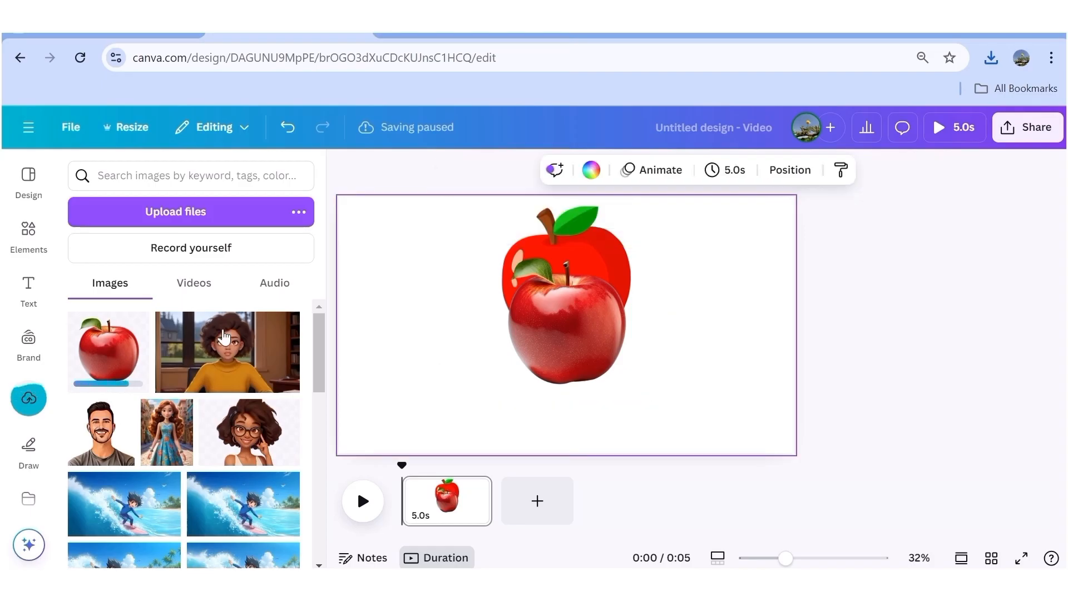
# Remove the uploaded Pngtree apple from the page and browse the apple graphics in Elements.
pyautogui.click(20, 253)
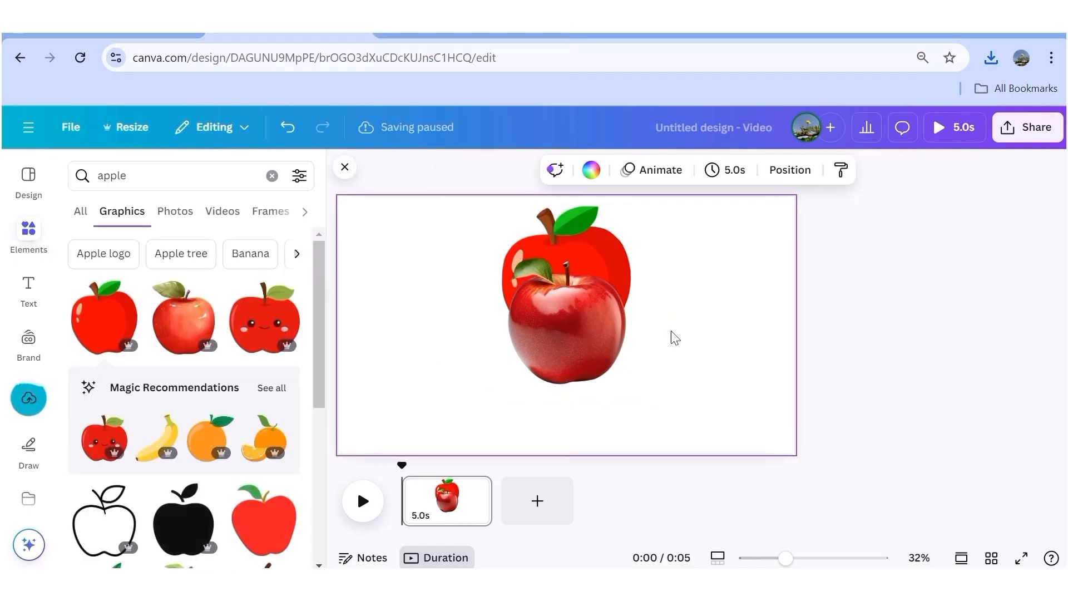
pyautogui.scroll(-5, 261, 450)
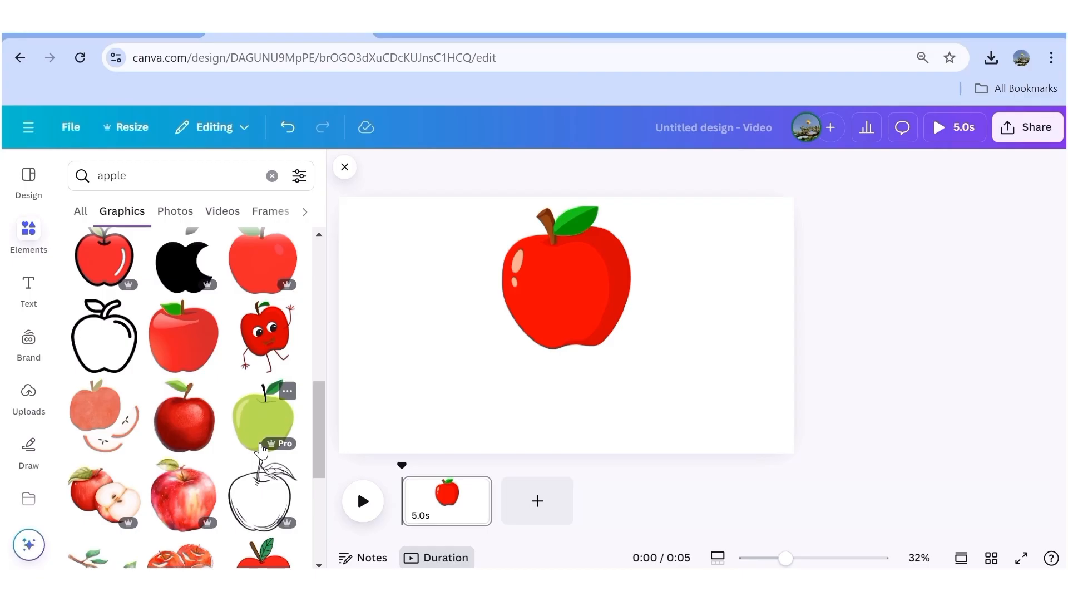
pyautogui.scroll(-6, 268, 439)
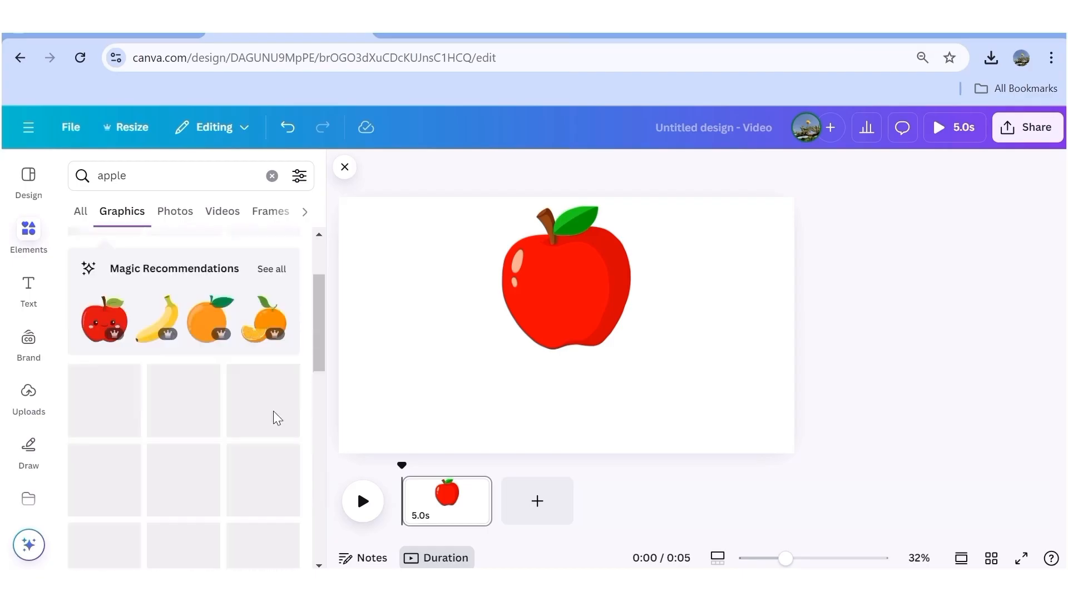
pyautogui.scroll(2, 279, 418)
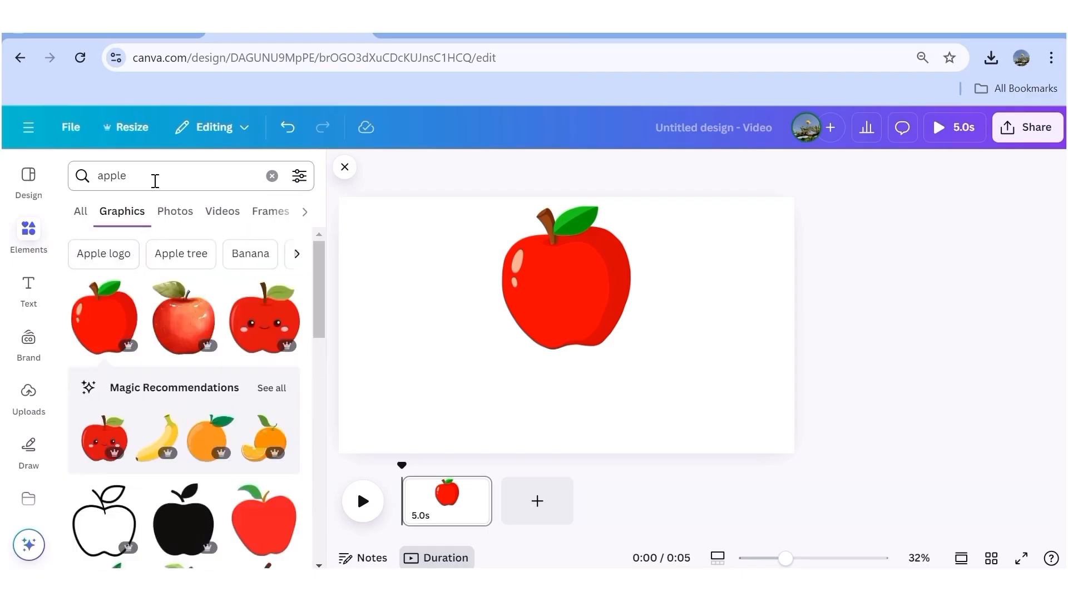
# Search the graphics elements for "cartoon face".
pyautogui.click(157, 179)
pyautogui.doubleClick(104, 182)
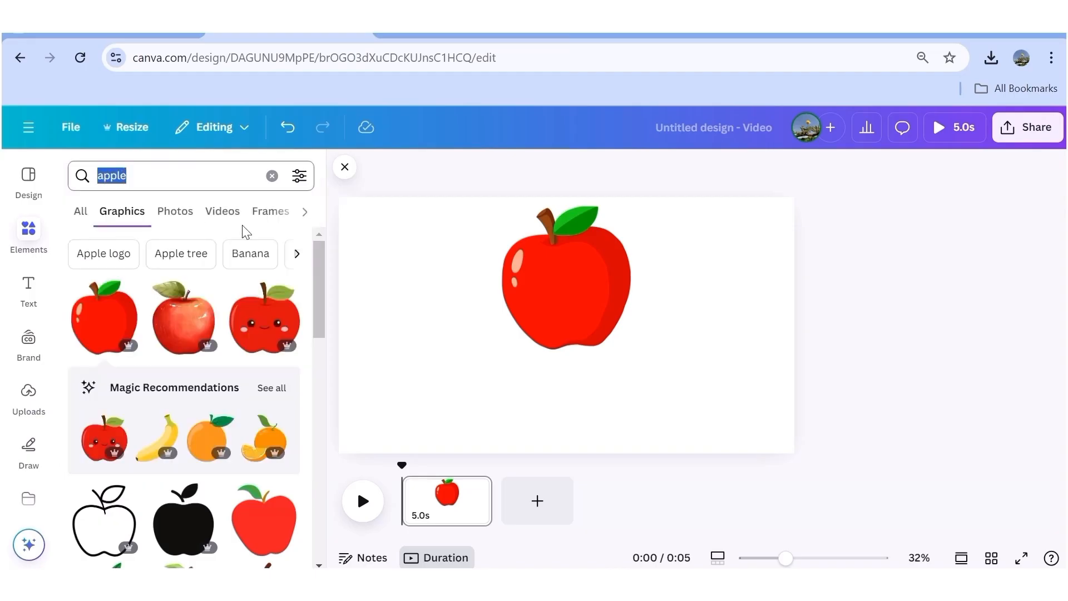
pyautogui.write('cartoon')
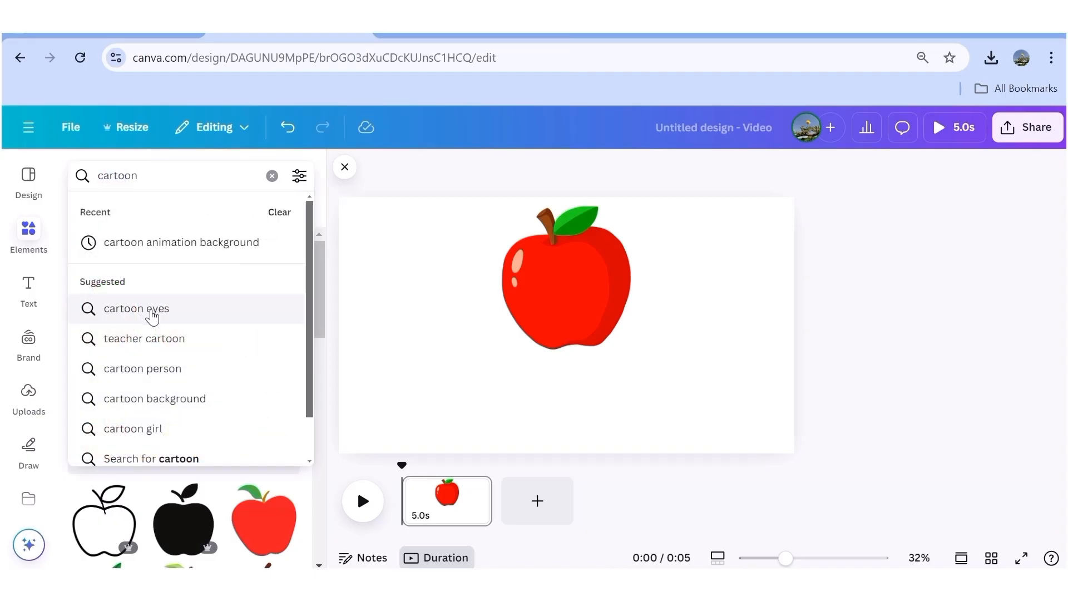
pyautogui.write(' face')
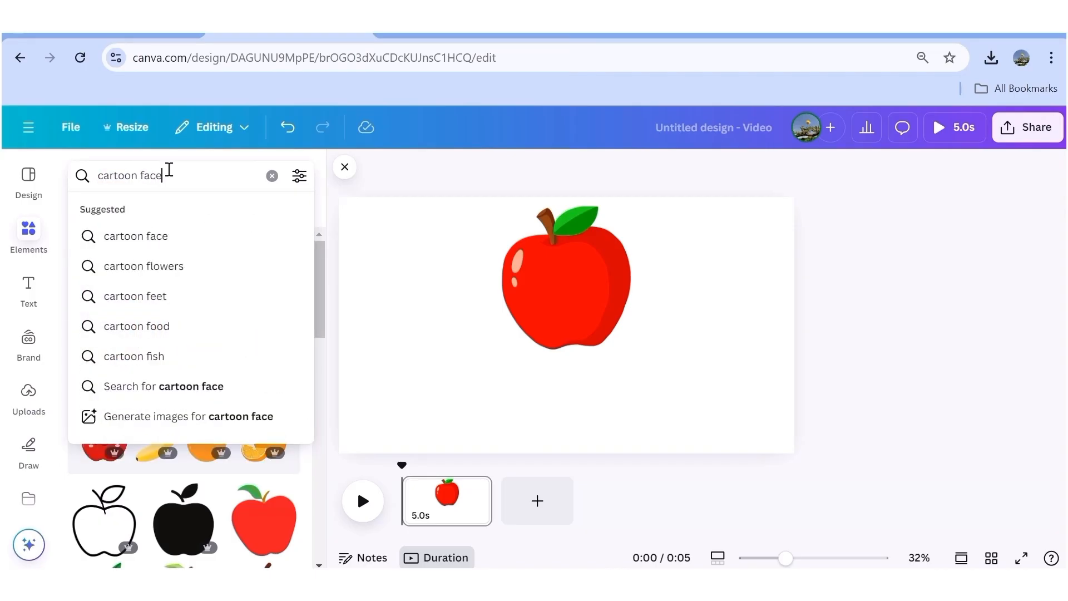
pyautogui.press('Return')
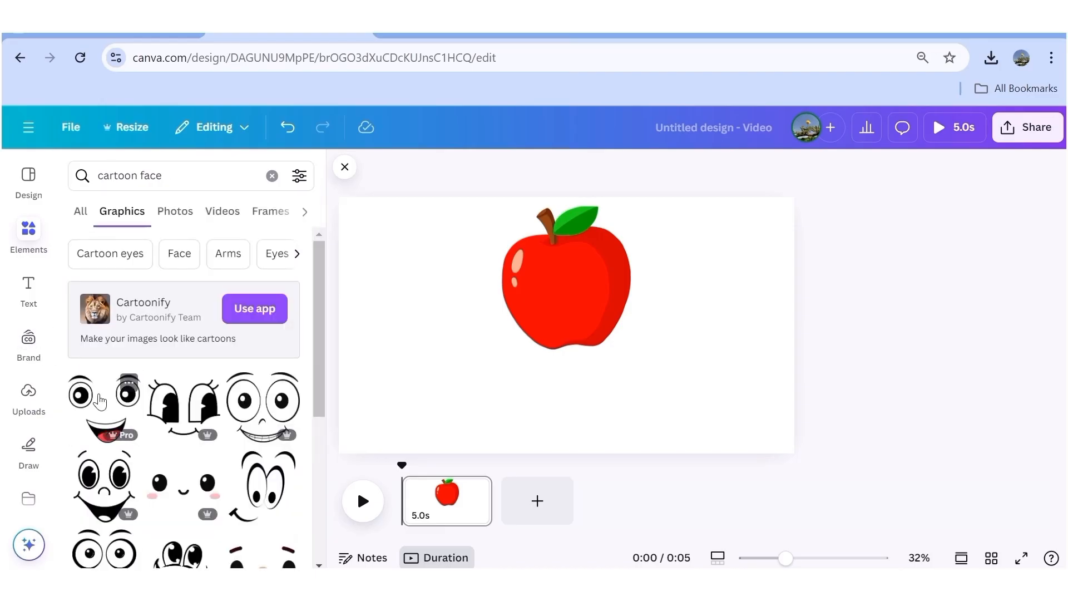
# Add the smiling cartoon face with the open red mouth, shrink it and centre it on the apple.
pyautogui.click(105, 416)
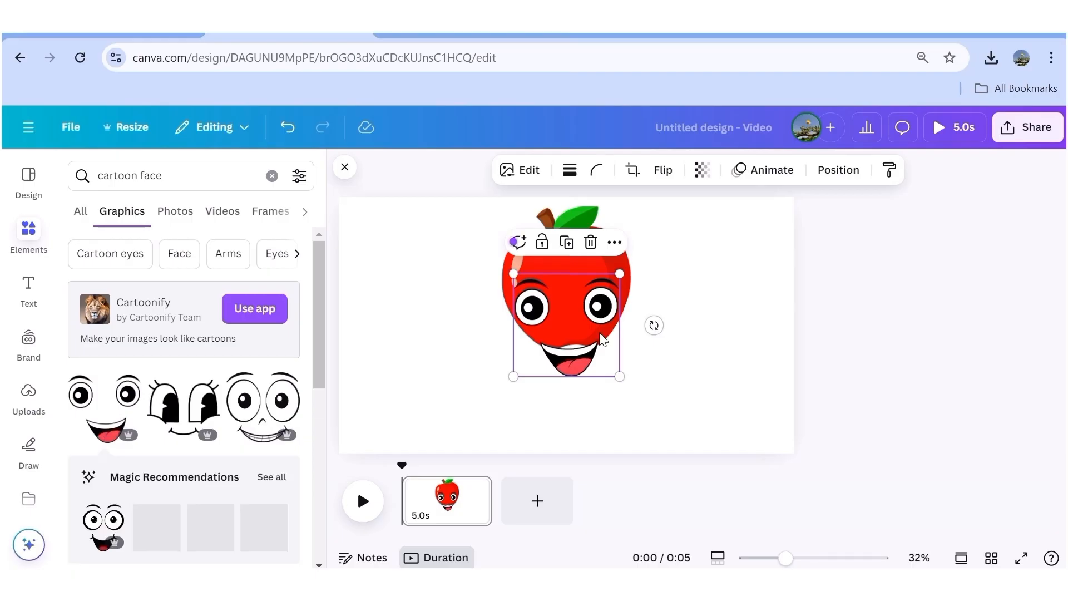
pyautogui.moveTo(618, 375); pyautogui.dragTo(591, 350)
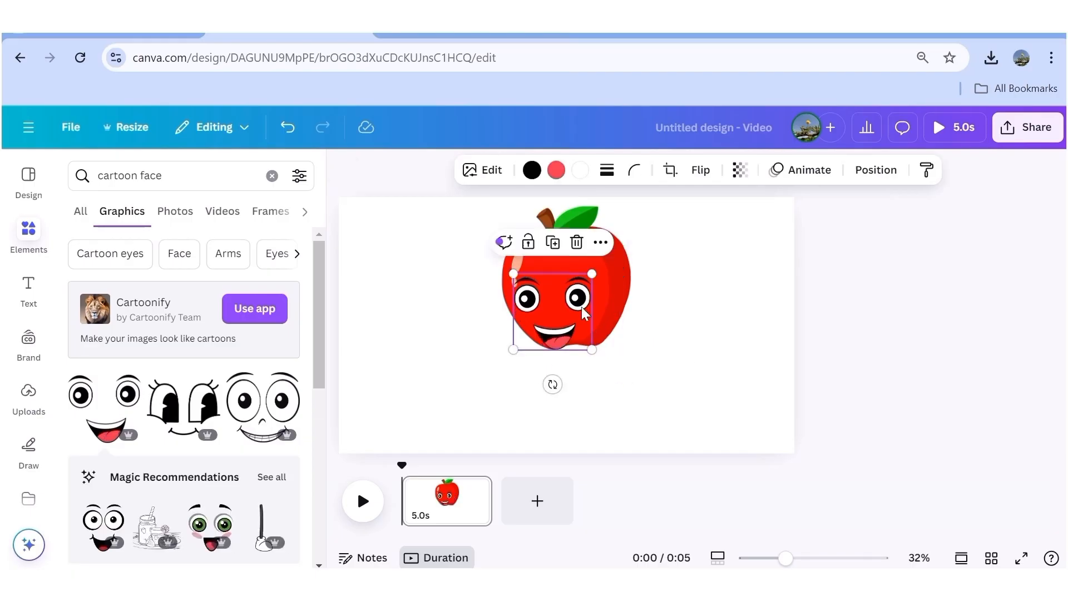
pyautogui.moveTo(568, 304); pyautogui.dragTo(571, 273)
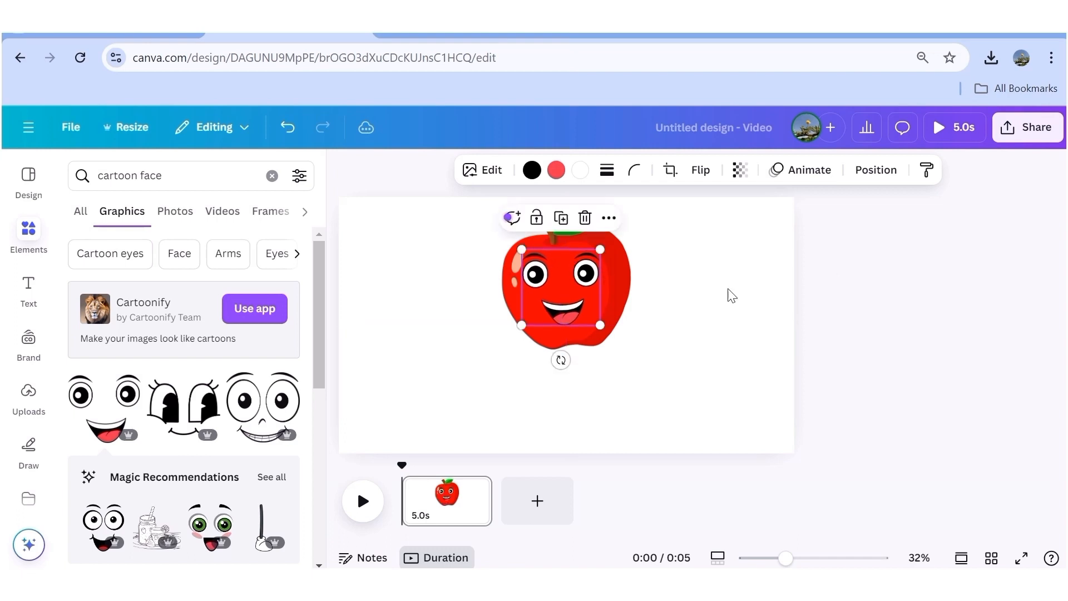
pyautogui.click(731, 296)
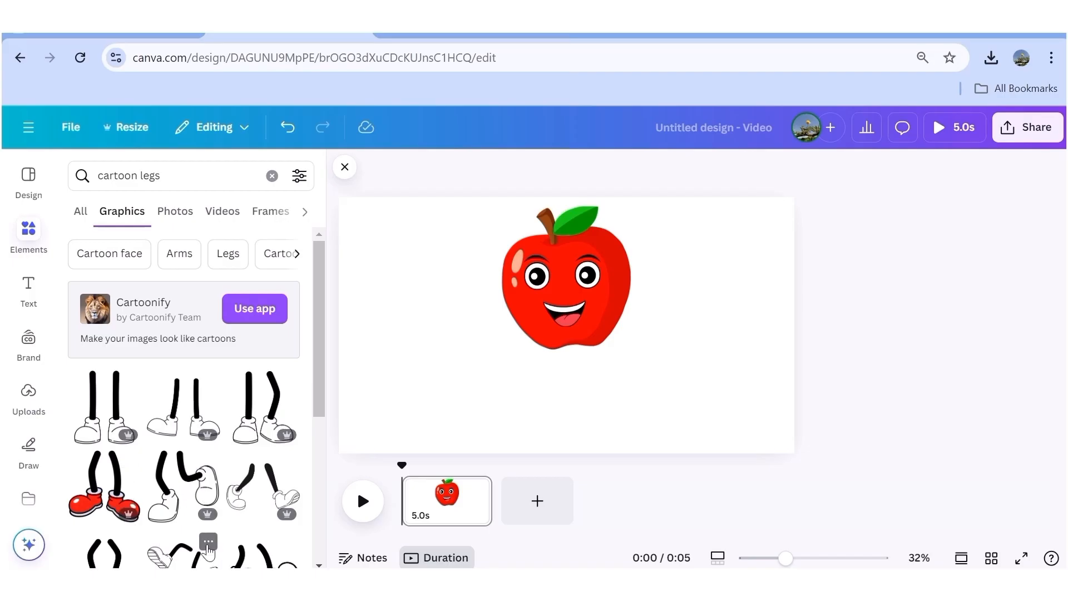
# From a "cartoon legs" search, add the legs with red shoes, enlarge them and place them beneath the apple.
pyautogui.click(104, 487)
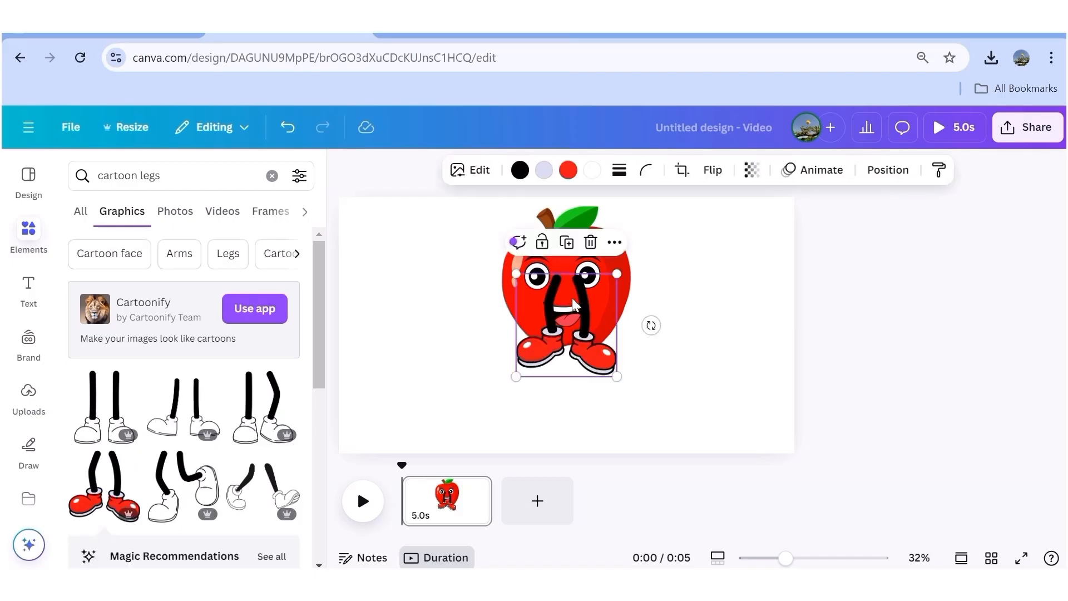
pyautogui.moveTo(574, 305); pyautogui.dragTo(560, 358)
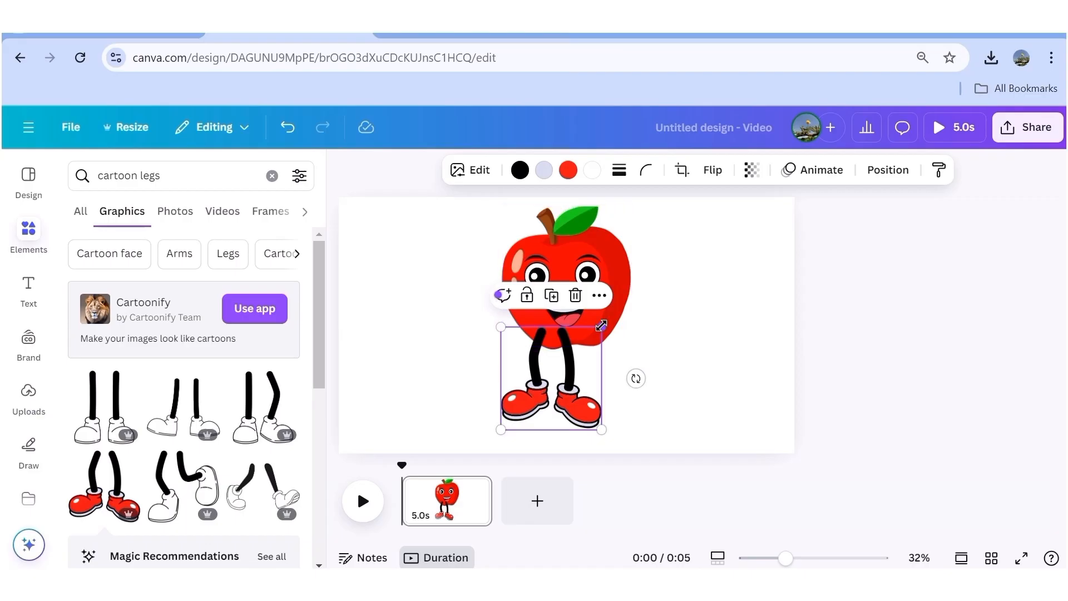
pyautogui.moveTo(602, 325); pyautogui.dragTo(622, 305)
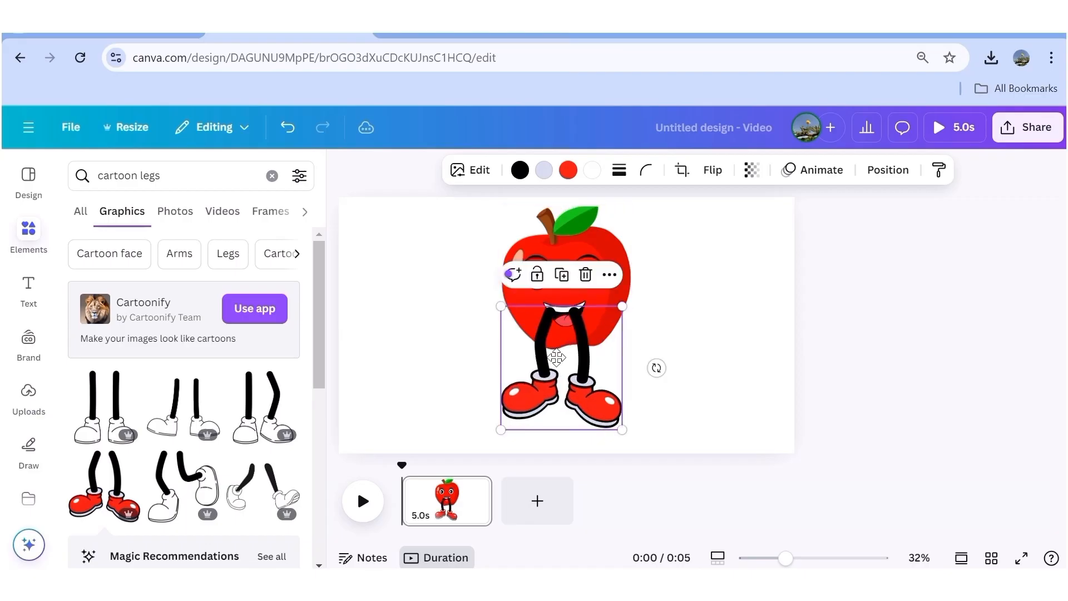
pyautogui.moveTo(556, 358); pyautogui.dragTo(560, 379)
# Send the legs behind the apple and nudge them slightly to the right.
pyautogui.click(888, 170)
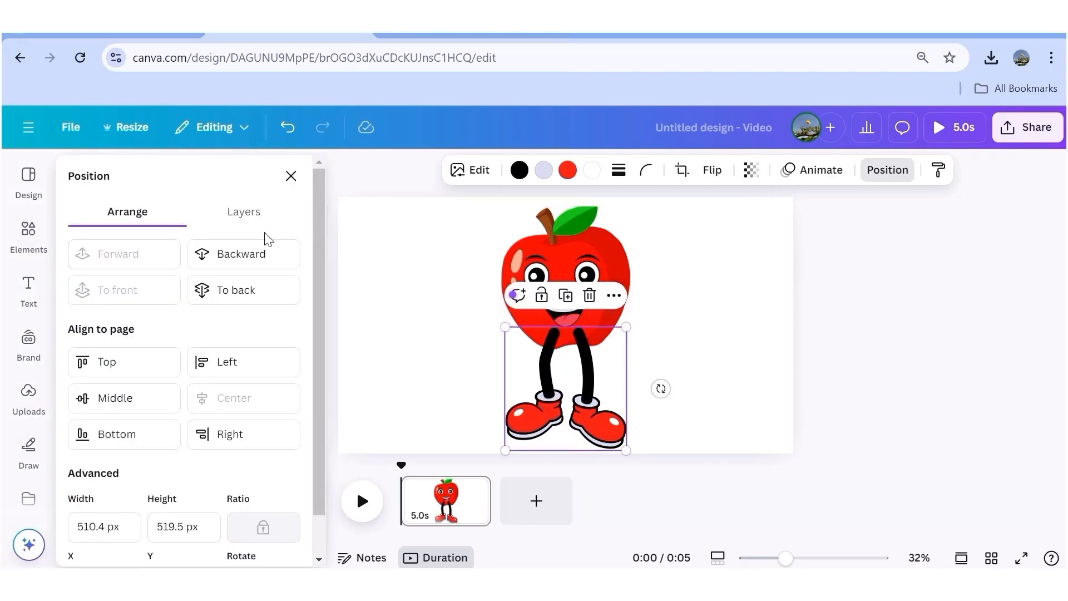
pyautogui.click(230, 253)
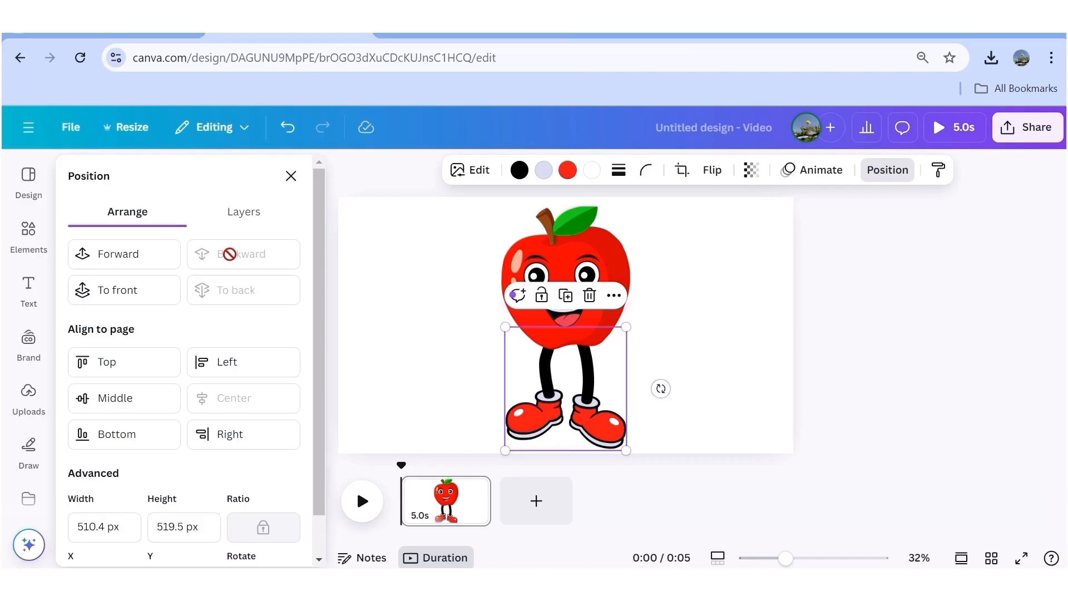
pyautogui.click(884, 295)
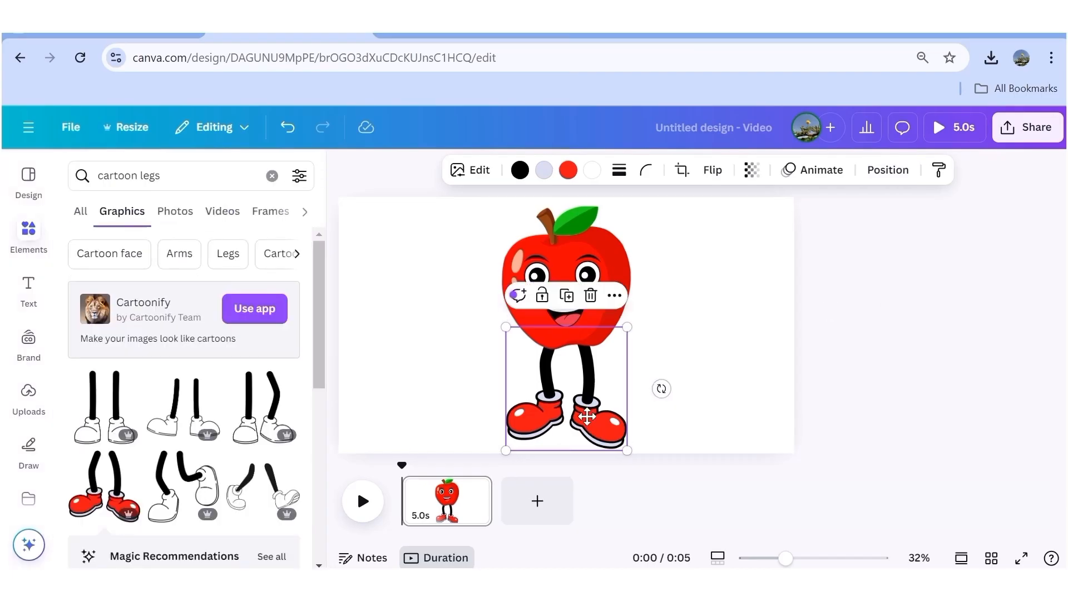
pyautogui.moveTo(587, 425); pyautogui.dragTo(591, 426)
pyautogui.click(877, 313)
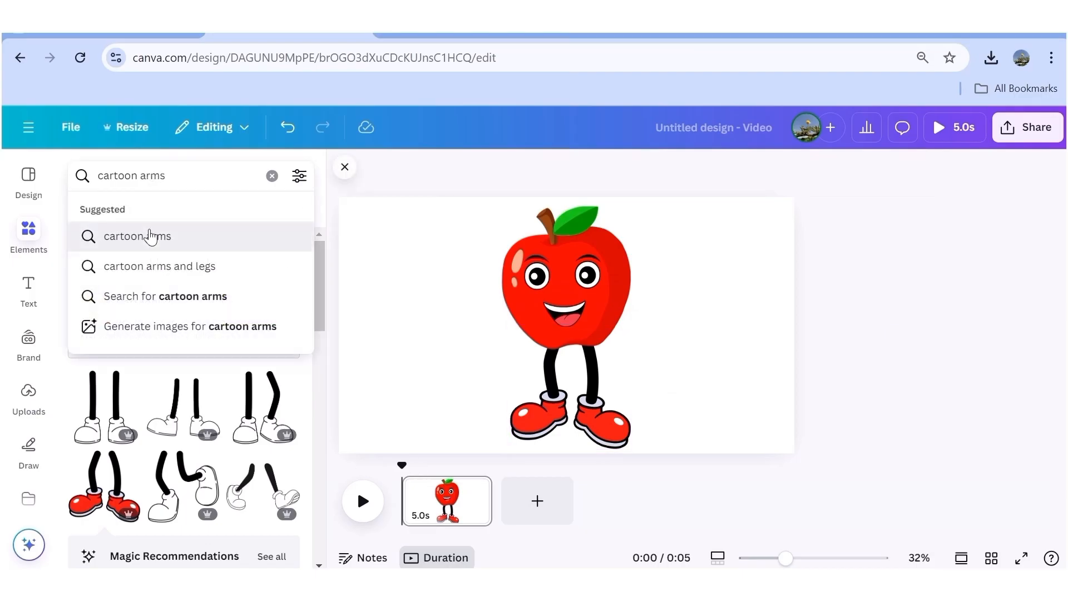
# Search for "cartoon arms" and place the curved arm with a downward gloved hand on the apple's right side.
pyautogui.click(151, 234)
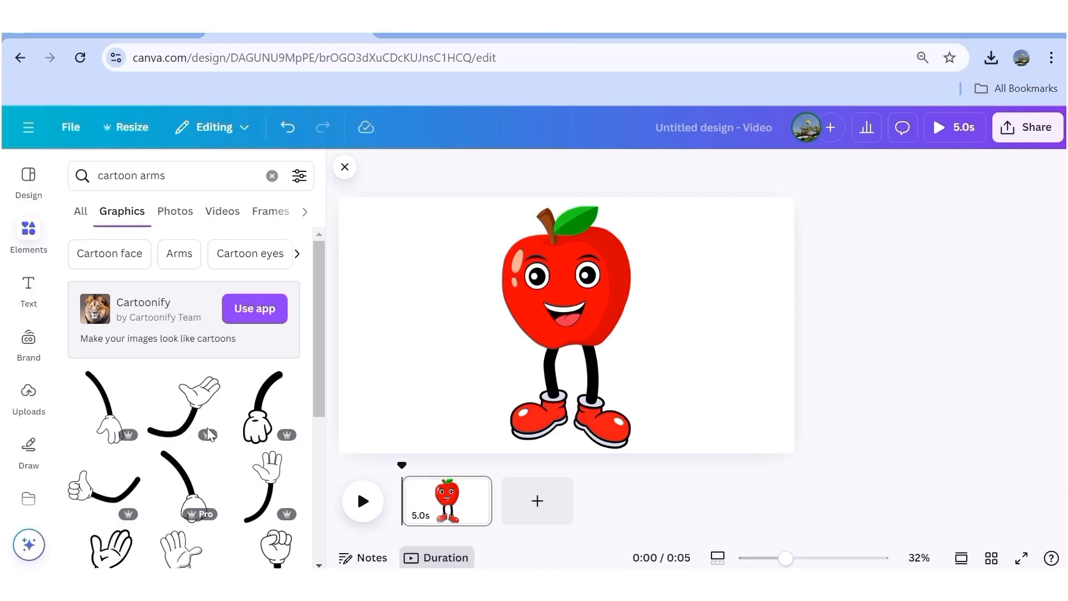
pyautogui.scroll(-2, 207, 434)
pyautogui.click(189, 415)
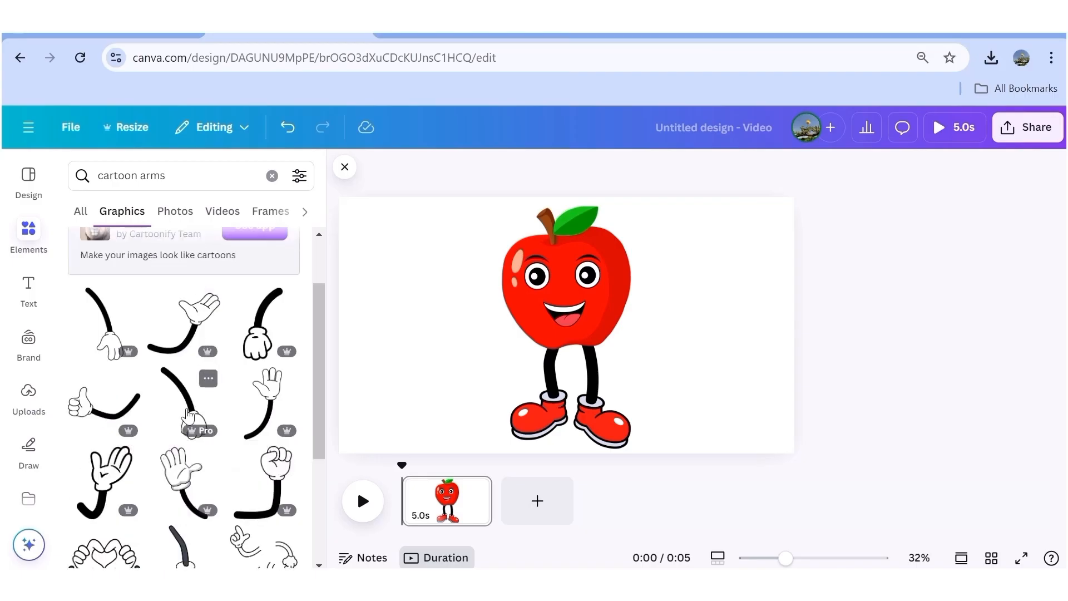
pyautogui.moveTo(557, 310); pyautogui.dragTo(636, 289)
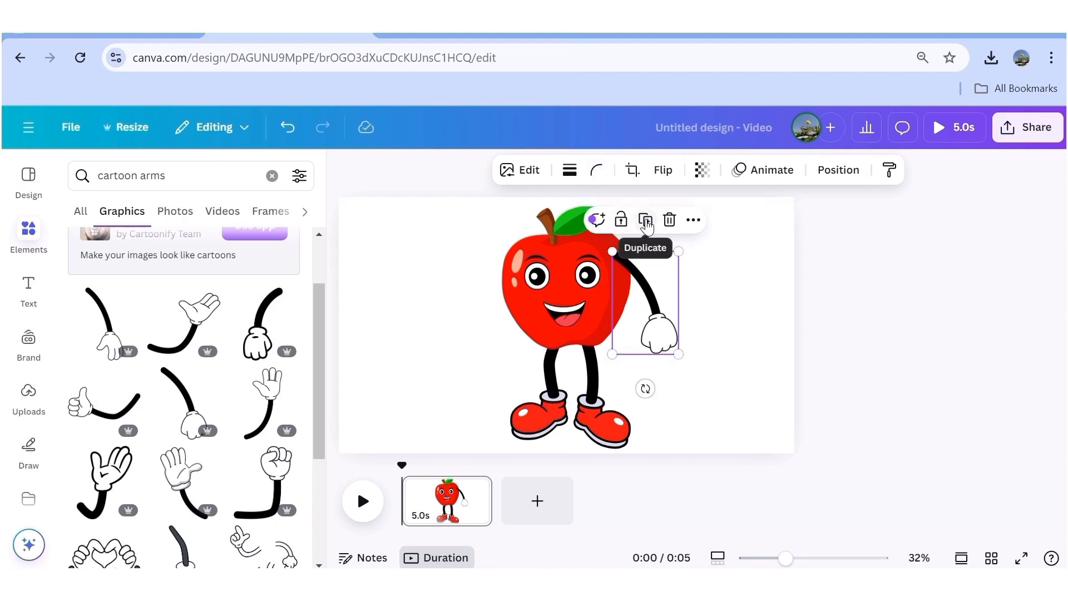
# Duplicate the arm, flip the copy horizontally onto the apple's left side and level the right arm with it.
pyautogui.click(645, 220)
pyautogui.moveTo(683, 271); pyautogui.dragTo(569, 272)
pyautogui.click(689, 171)
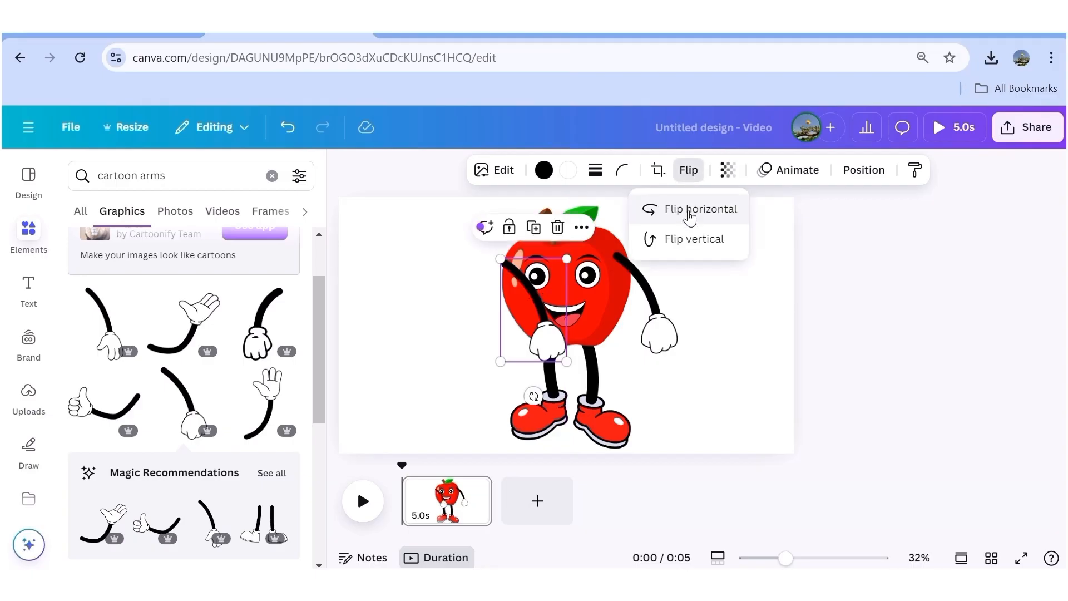
pyautogui.click(686, 217)
pyautogui.moveTo(545, 300); pyautogui.dragTo(501, 306)
pyautogui.moveTo(654, 293); pyautogui.dragTo(654, 298)
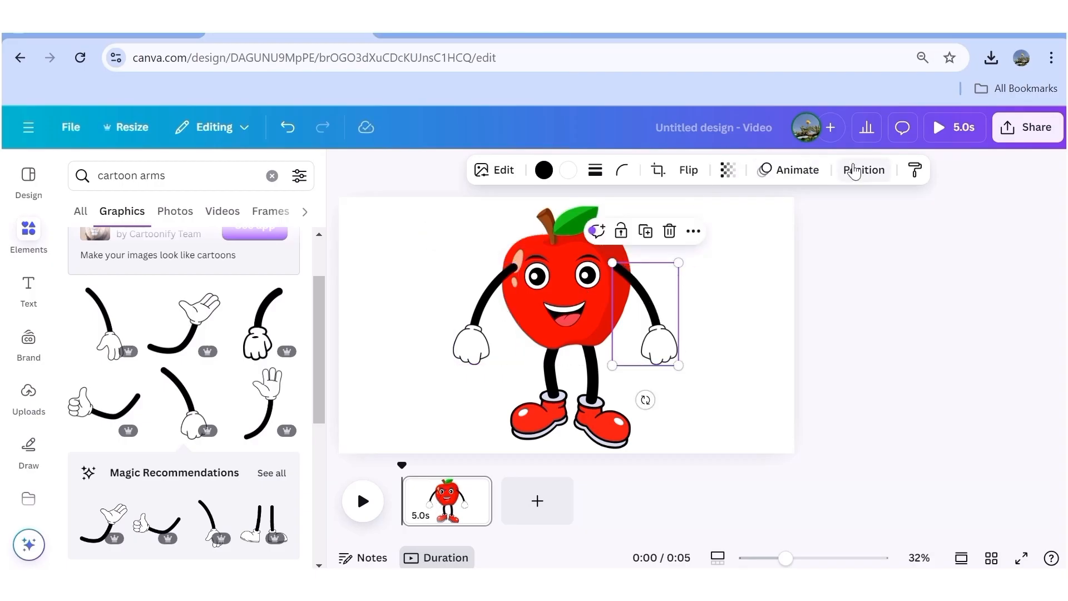
# Send the right arm and the left arm backward so both sit behind the apple.
pyautogui.click(855, 171)
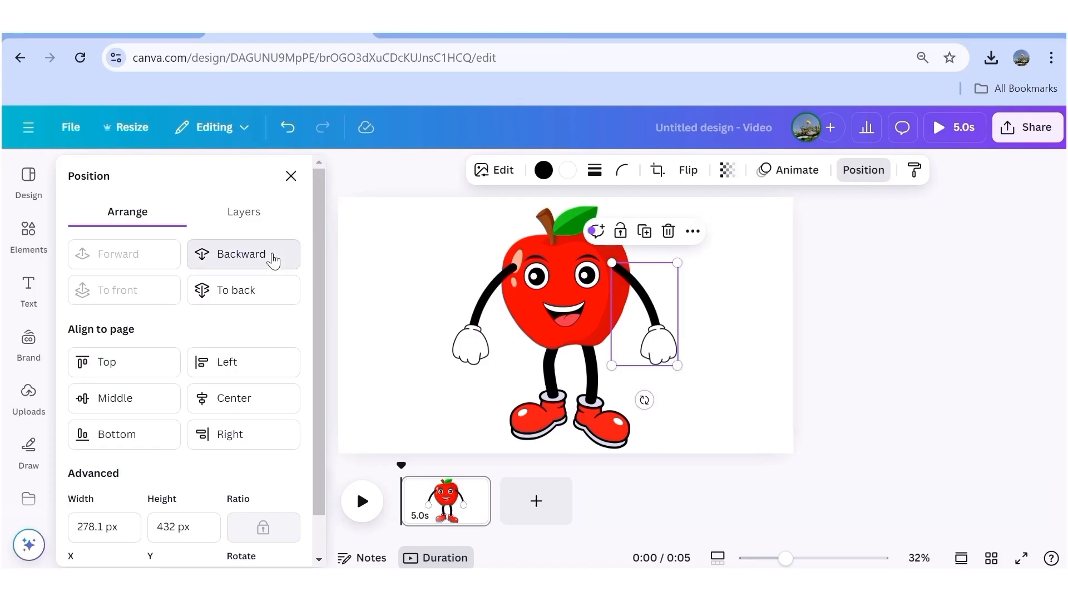
pyautogui.click(274, 257)
pyautogui.click(499, 275)
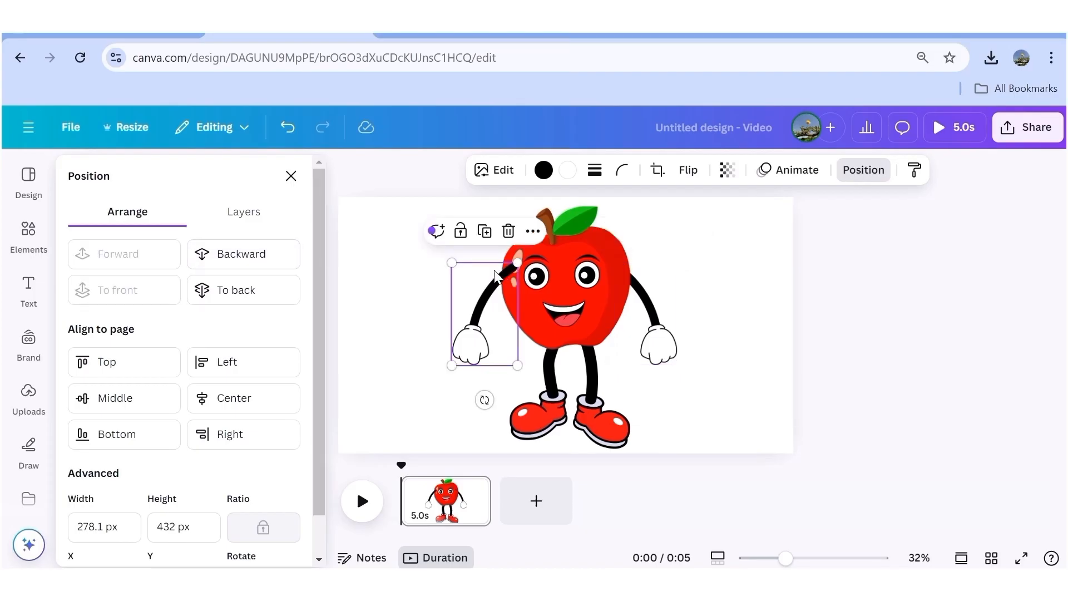
pyautogui.click(221, 260)
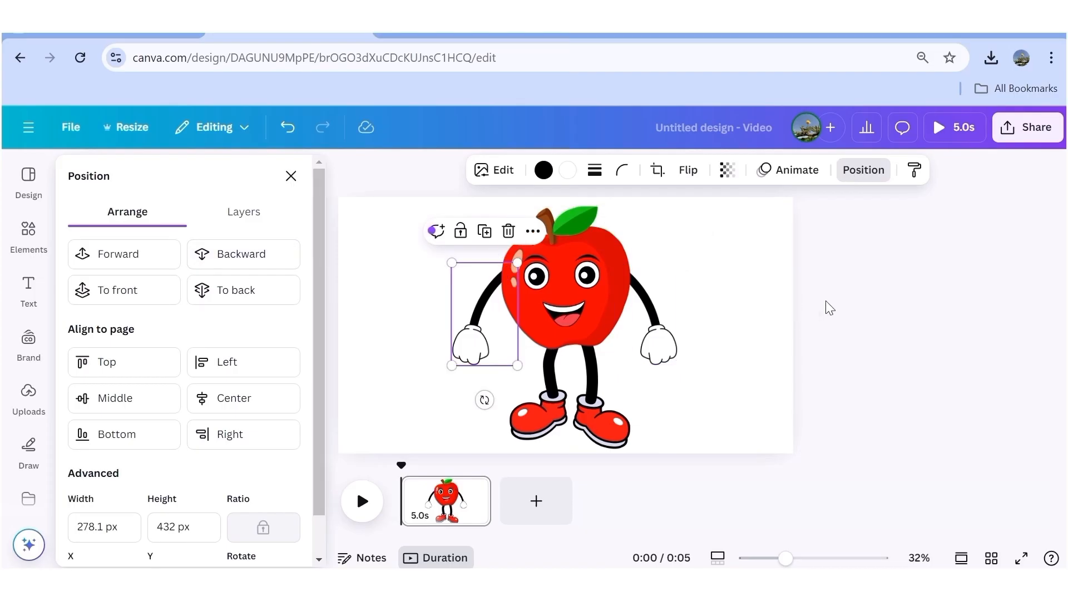
pyautogui.click(841, 303)
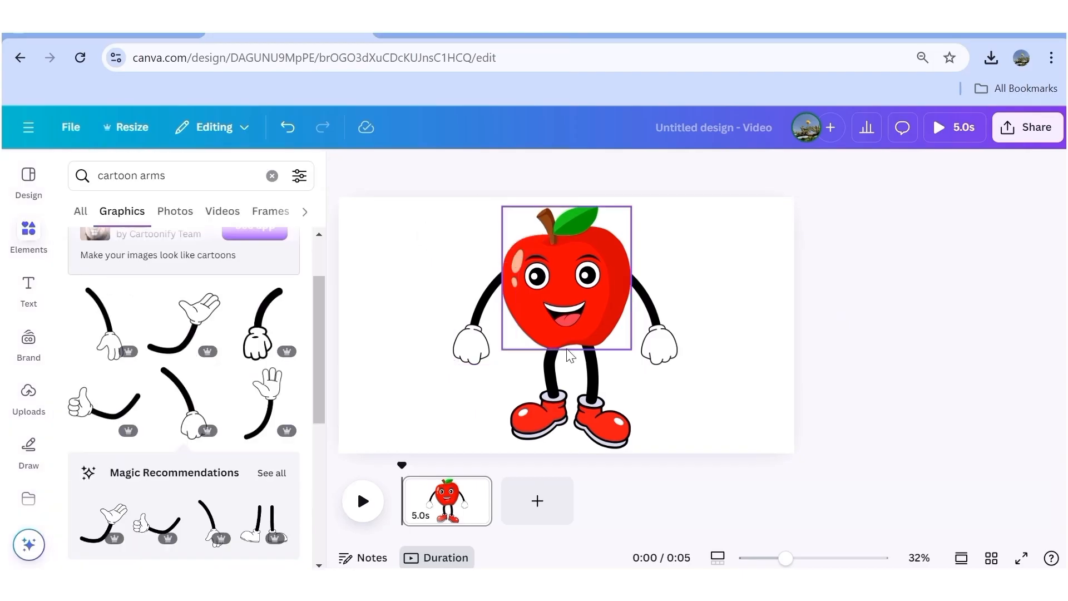
# Recolour the apple character's gloves and shoes light lavender, trying red and green on the gloves first.
pyautogui.scroll(-10, 216, 389)
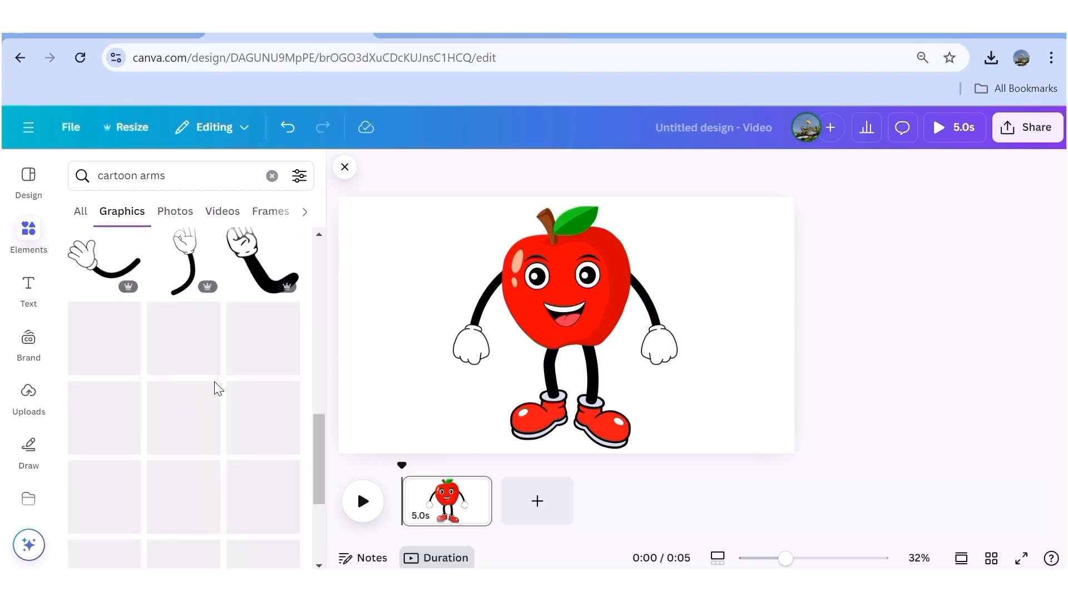
pyautogui.scroll(-2, 216, 390)
pyautogui.scroll(-5, 215, 392)
pyautogui.click(577, 426)
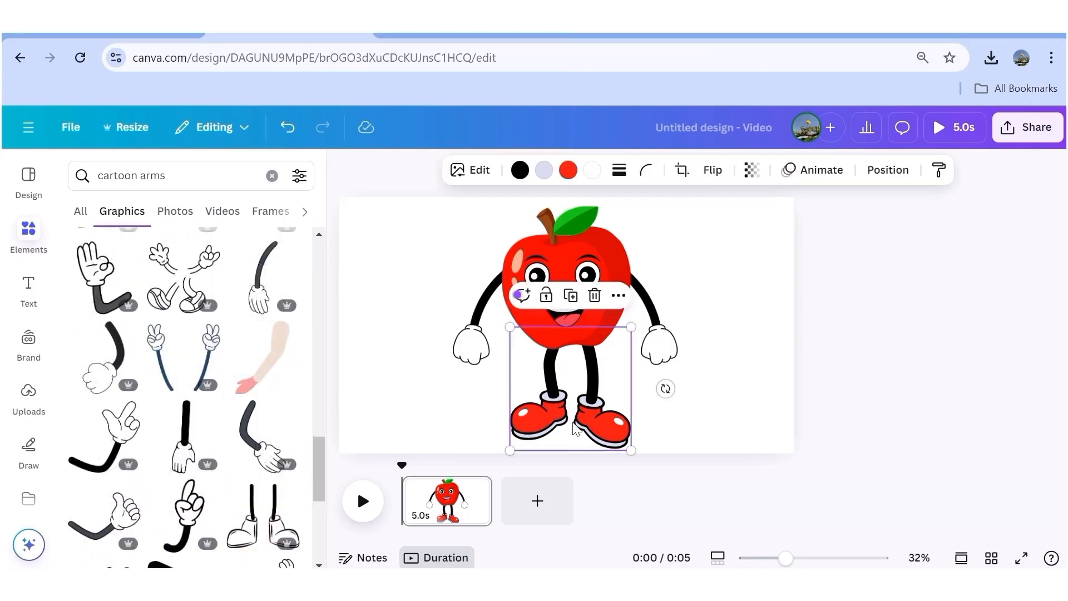
pyautogui.click(472, 346)
pyautogui.click(568, 169)
pyautogui.click(243, 288)
pyautogui.click(660, 346)
pyautogui.click(243, 289)
pyautogui.click(84, 289)
pyautogui.click(471, 346)
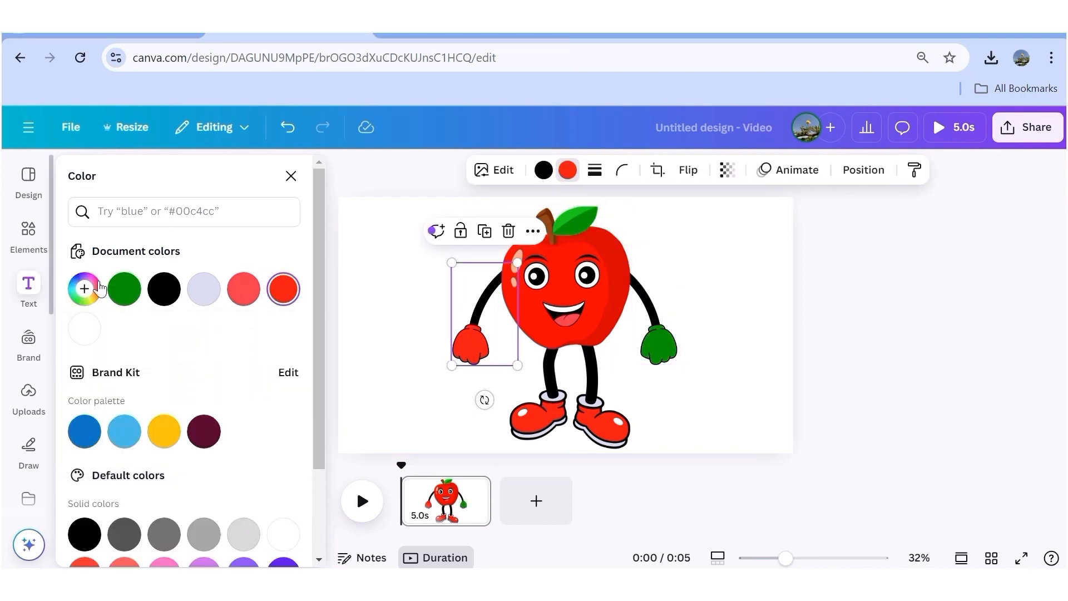
pyautogui.click(124, 289)
pyautogui.click(29, 234)
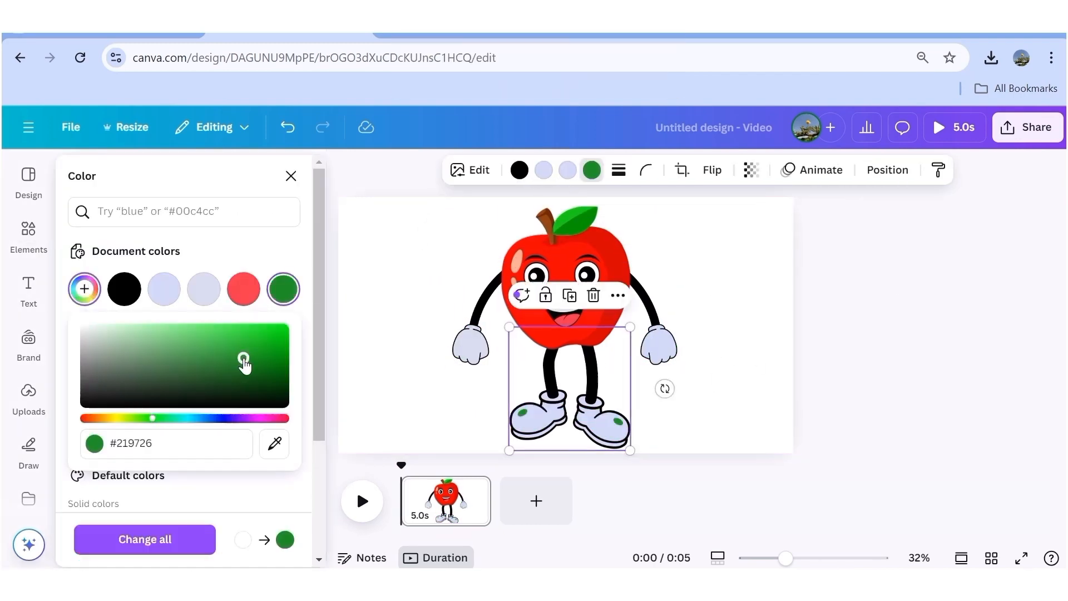
# Add a blank second page to the video and switch to ChatGPT for the list of five healthy fruits.
pyautogui.click(538, 501)
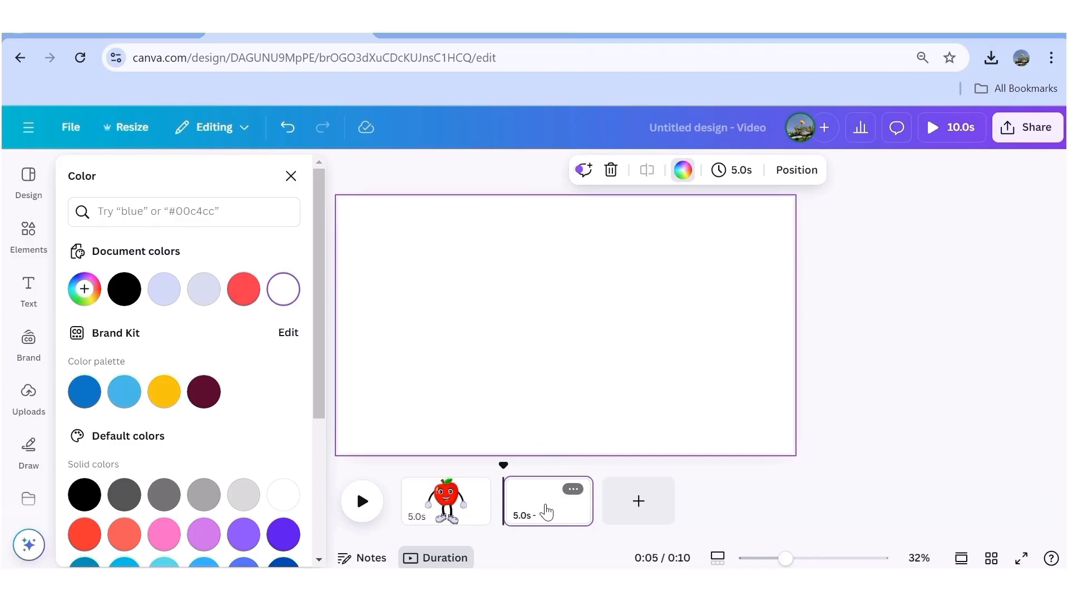
pyautogui.click(150, 209)
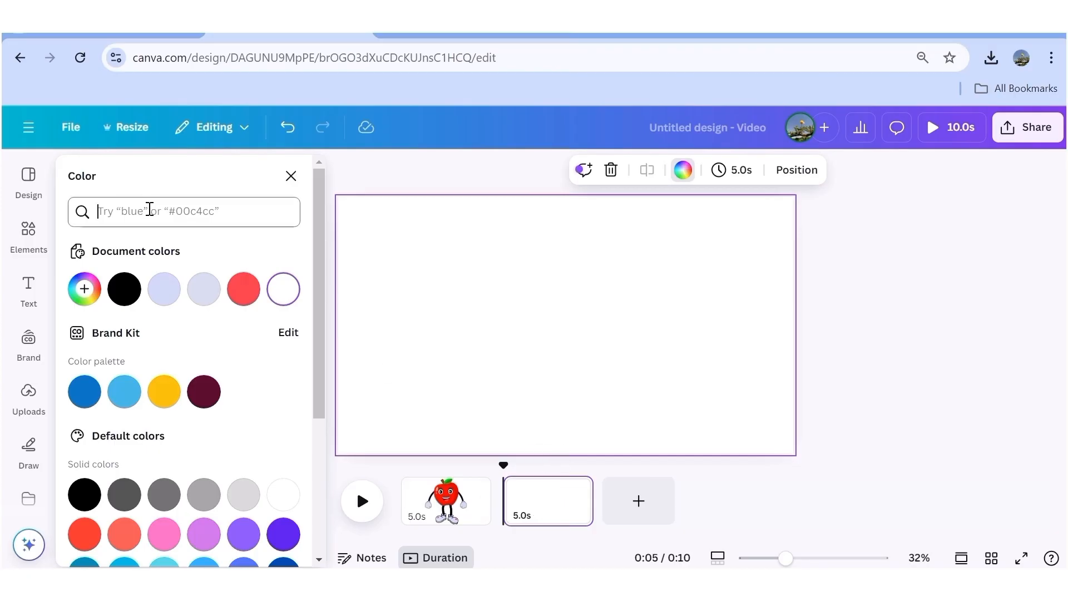
pyautogui.click(275, 33)
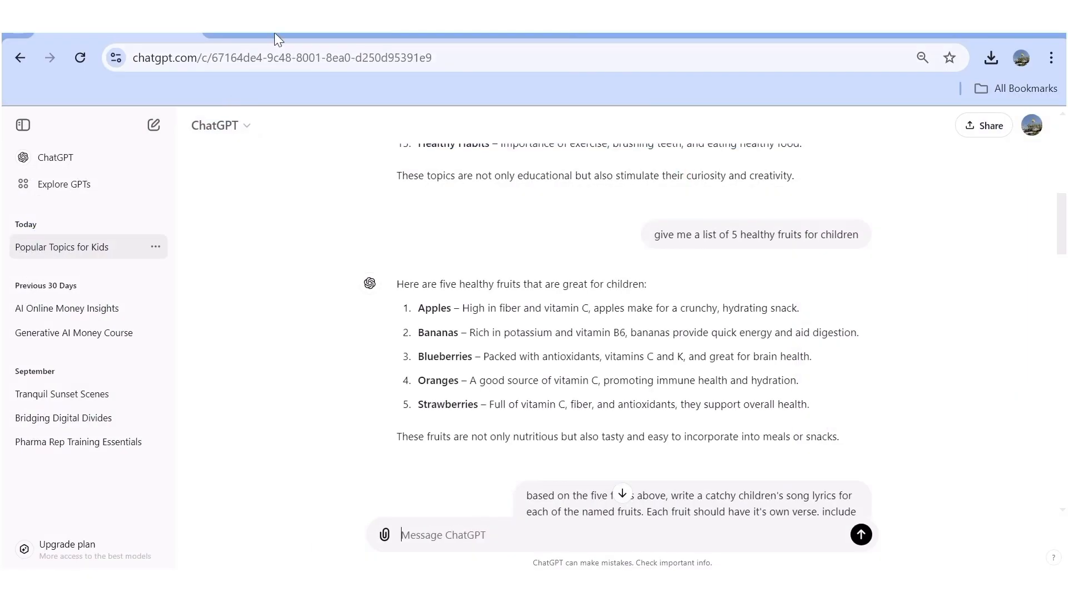
# Switch to Canva and search the elements for banana graphics for the blank second page.
pyautogui.click(258, 32)
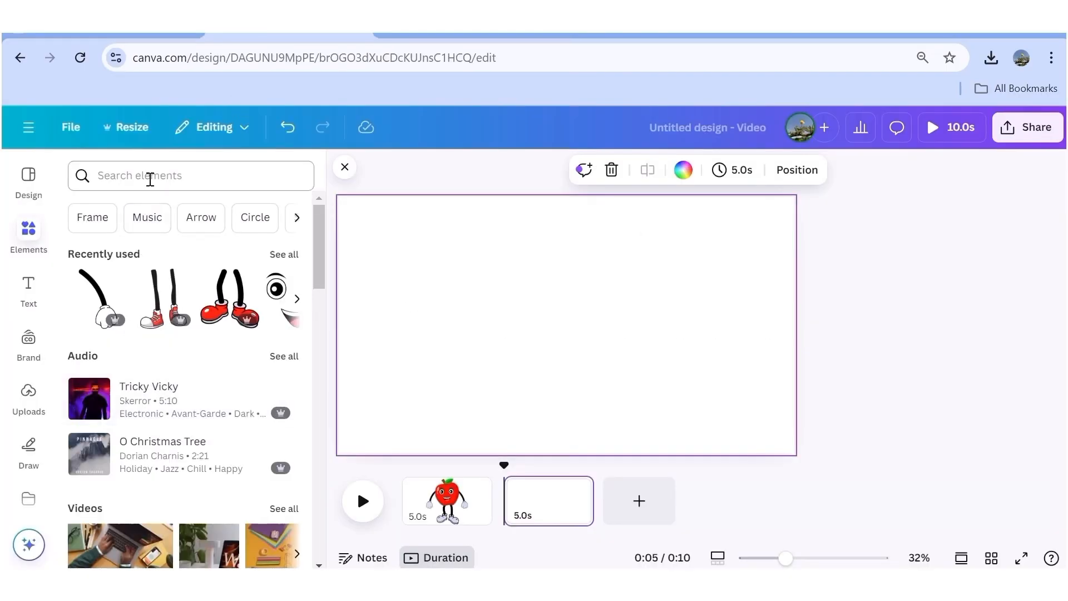
pyautogui.click(150, 176)
pyautogui.write('banana')
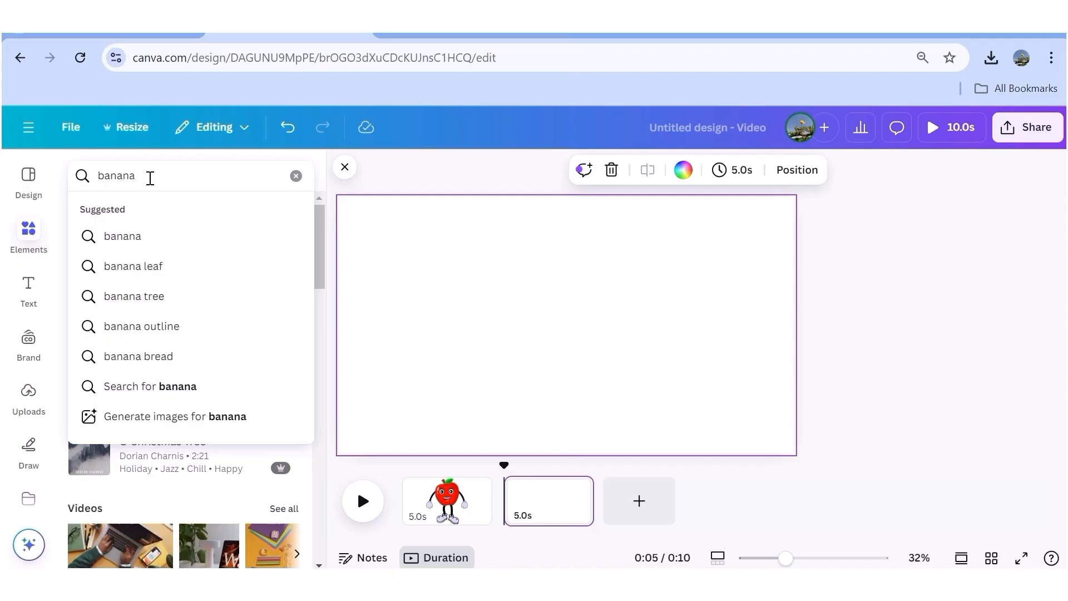
pyautogui.press('Return')
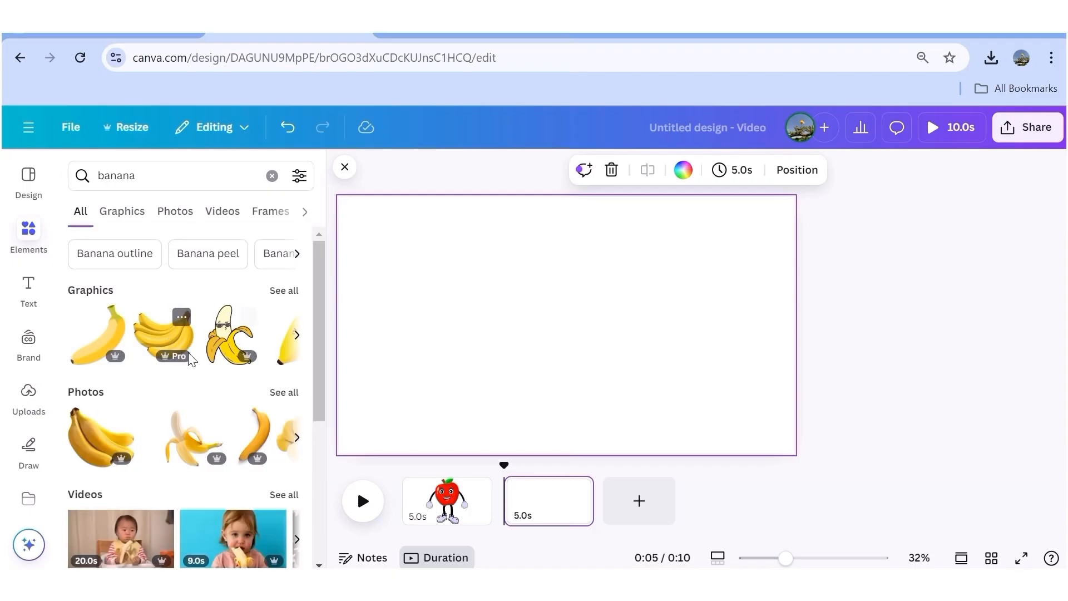
pyautogui.click(122, 211)
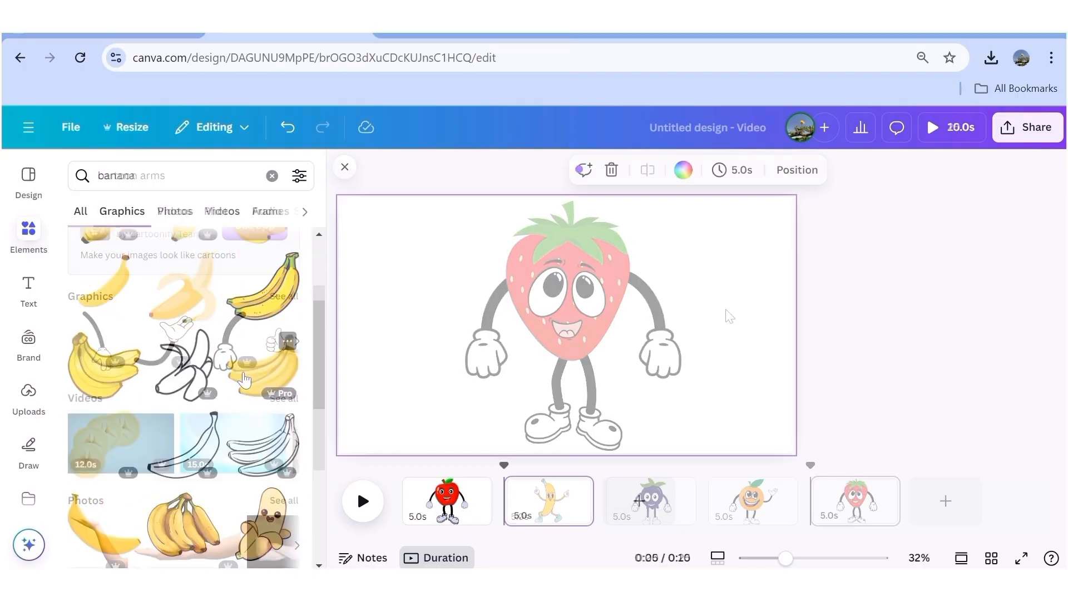
# Select all parts of the orange character on the fourth page and scale the whole figure down slightly.
pyautogui.click(672, 507)
pyautogui.click(777, 506)
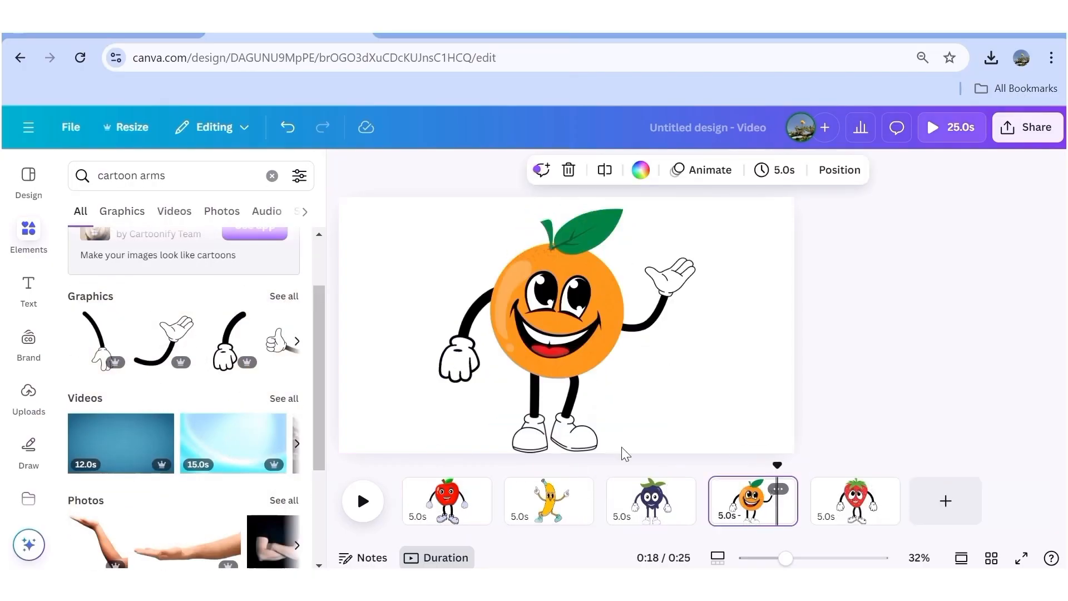
pyautogui.click(567, 404)
pyautogui.keyDown('shift'); pyautogui.click(559, 341); pyautogui.keyUp('shift')
pyautogui.keyDown('shift'); pyautogui.click(462, 356); pyautogui.keyUp('shift')
pyautogui.keyDown('shift'); pyautogui.click(665, 295); pyautogui.keyUp('shift')
pyautogui.keyDown('shift'); pyautogui.click(587, 232); pyautogui.keyUp('shift')
pyautogui.moveTo(696, 454)
pyautogui.mouseDown()
pyautogui.moveTo(633, 412)
pyautogui.moveTo(685, 461)
pyautogui.mouseUp()
pyautogui.click(909, 377)
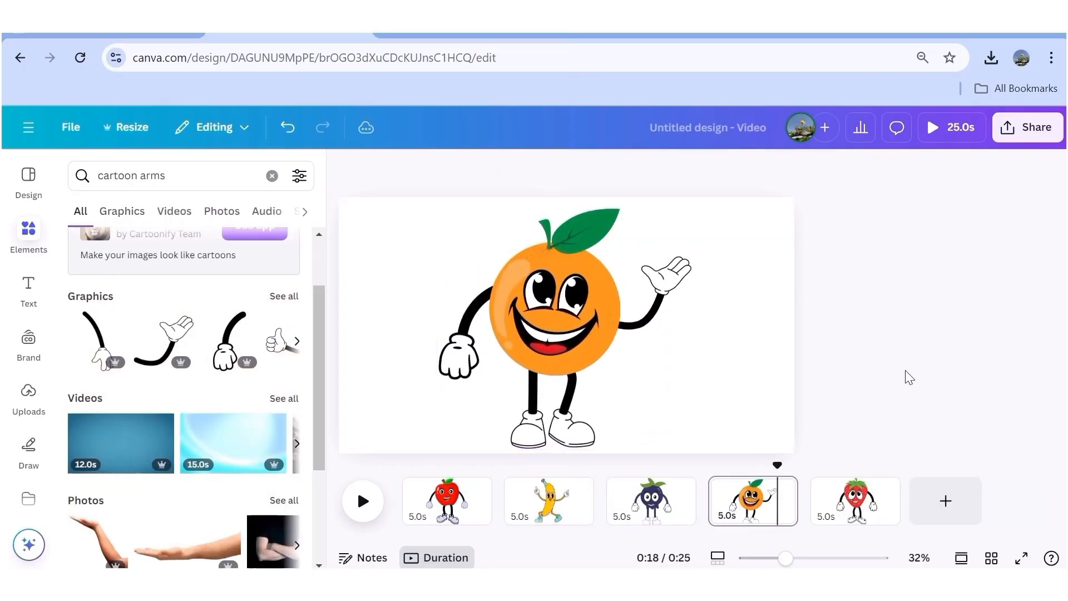
# Download the fruit character pages as image files.
pyautogui.click(1027, 127)
pyautogui.click(799, 431)
pyautogui.click(1013, 232)
pyautogui.click(842, 324)
pyautogui.click(871, 425)
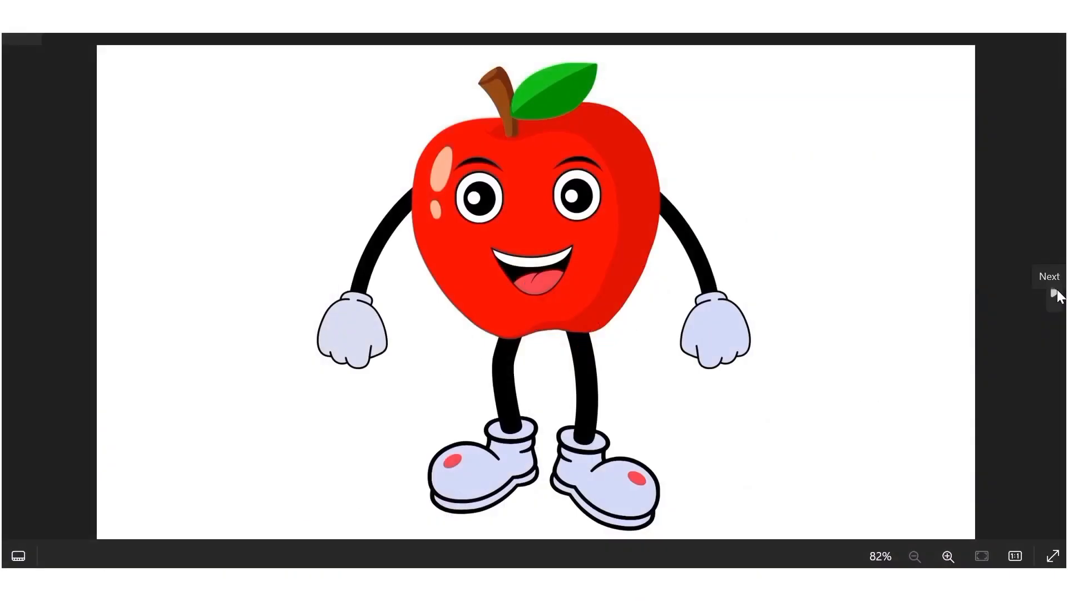
# Look through the downloaded fruit character images in the image viewer.
pyautogui.click(1055, 292)
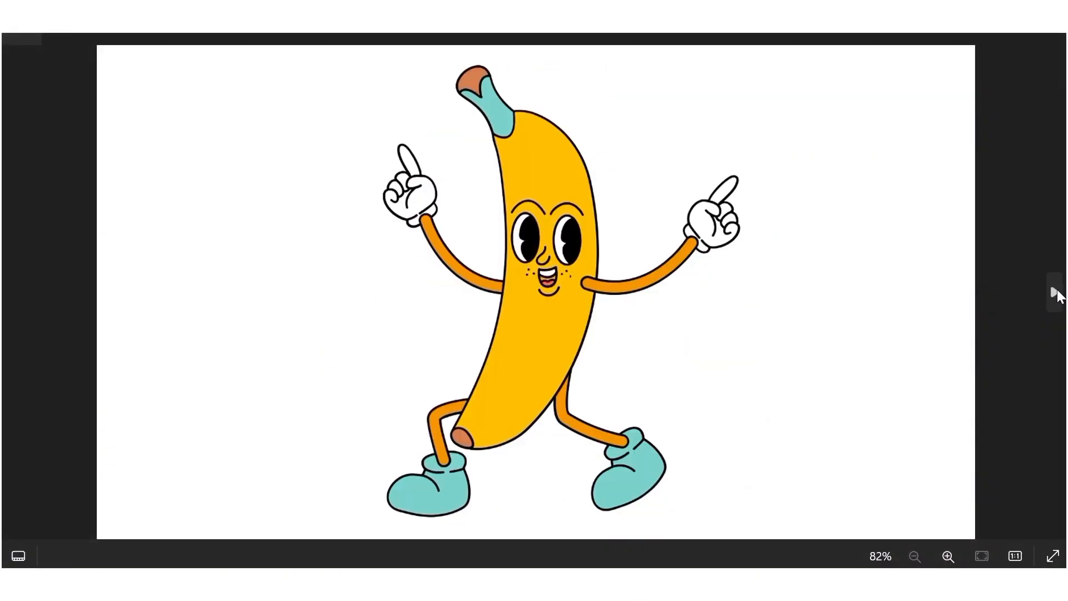
pyautogui.click(1055, 292)
pyautogui.click(1055, 292)
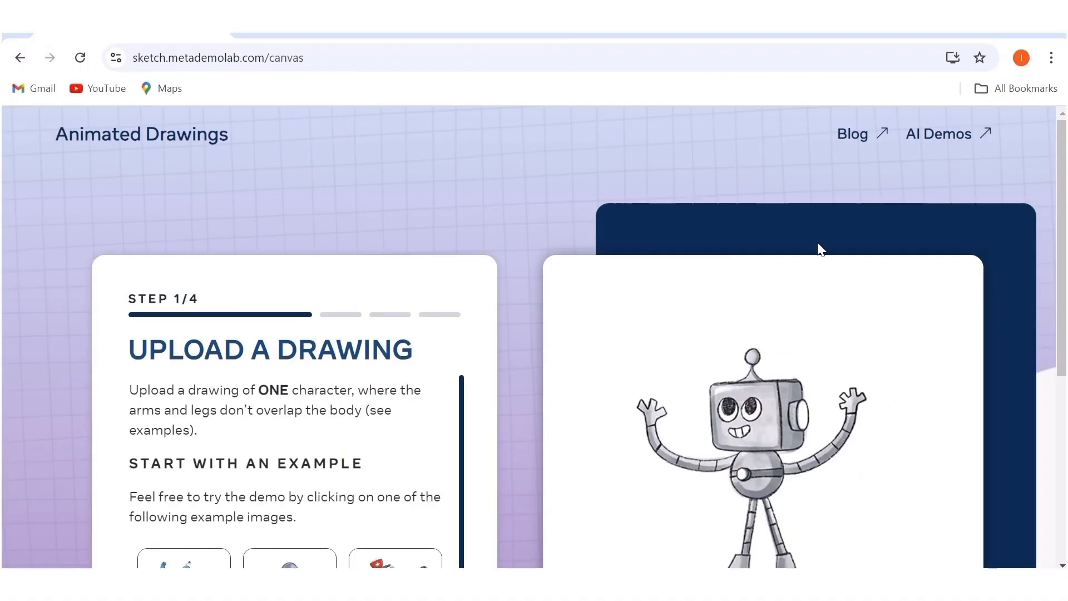
# Upload apple image 1 from the Untitled design (1) folder to Meta's Animated Drawings and continue with it.
pyautogui.scroll(-5, 818, 245)
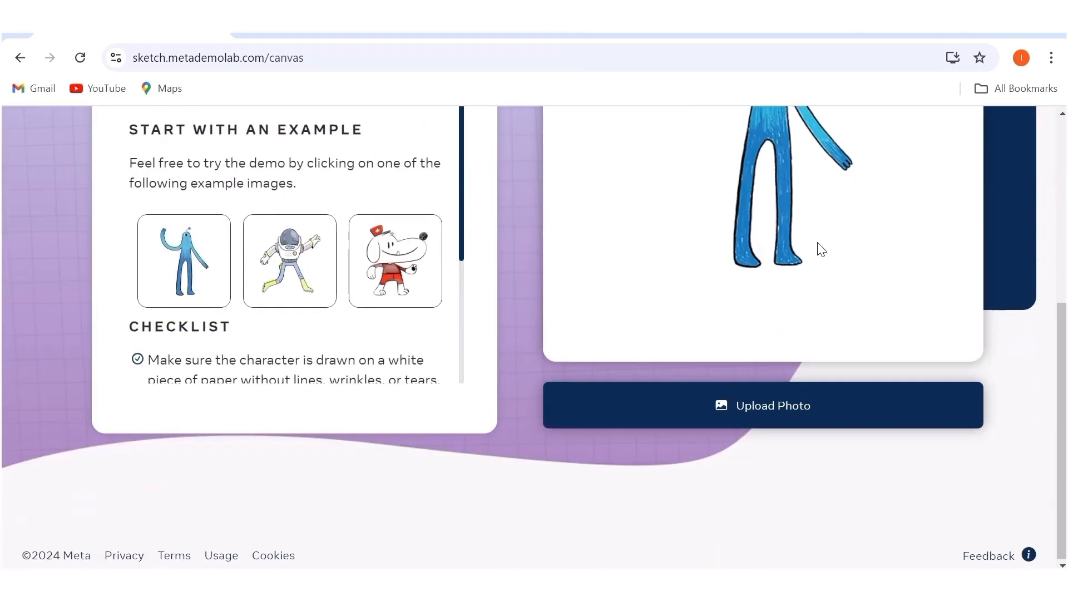
pyautogui.scroll(4, 951, 334)
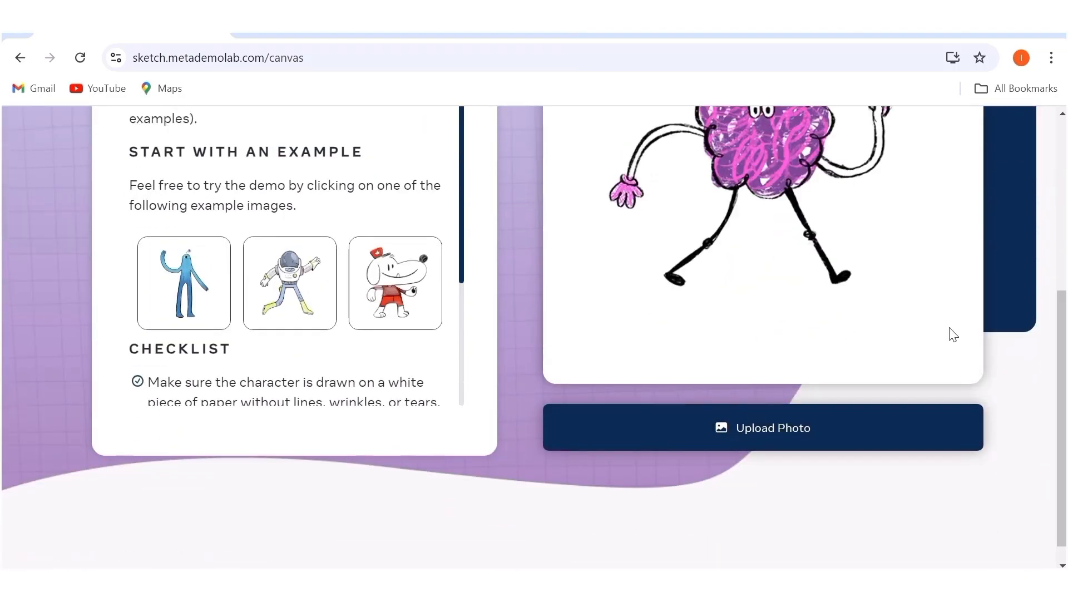
pyautogui.scroll(2, 953, 334)
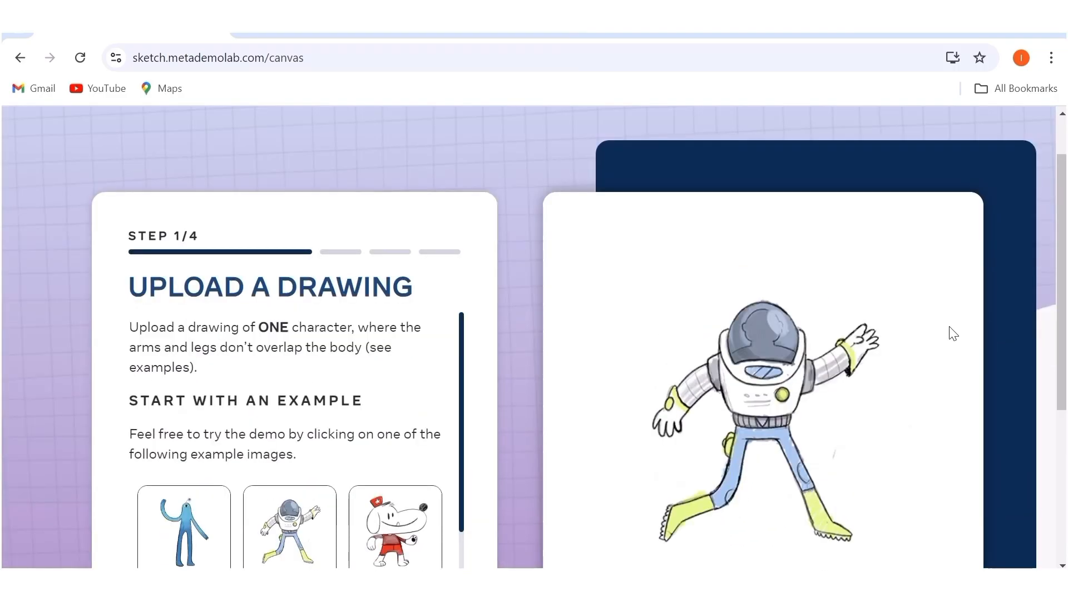
pyautogui.scroll(-4, 951, 333)
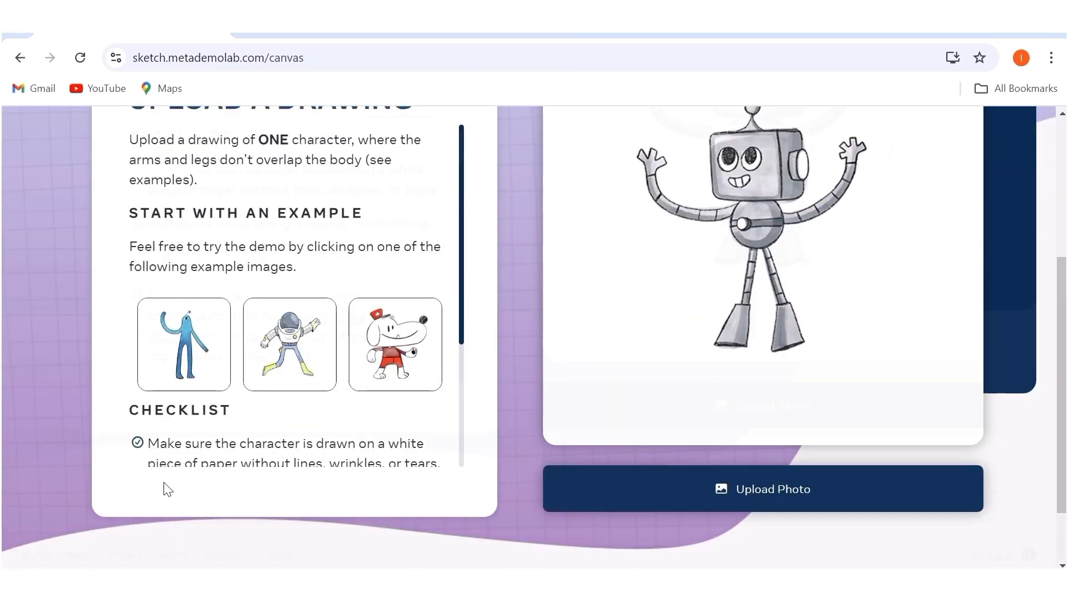
pyautogui.scroll(-2, 806, 407)
pyautogui.click(780, 407)
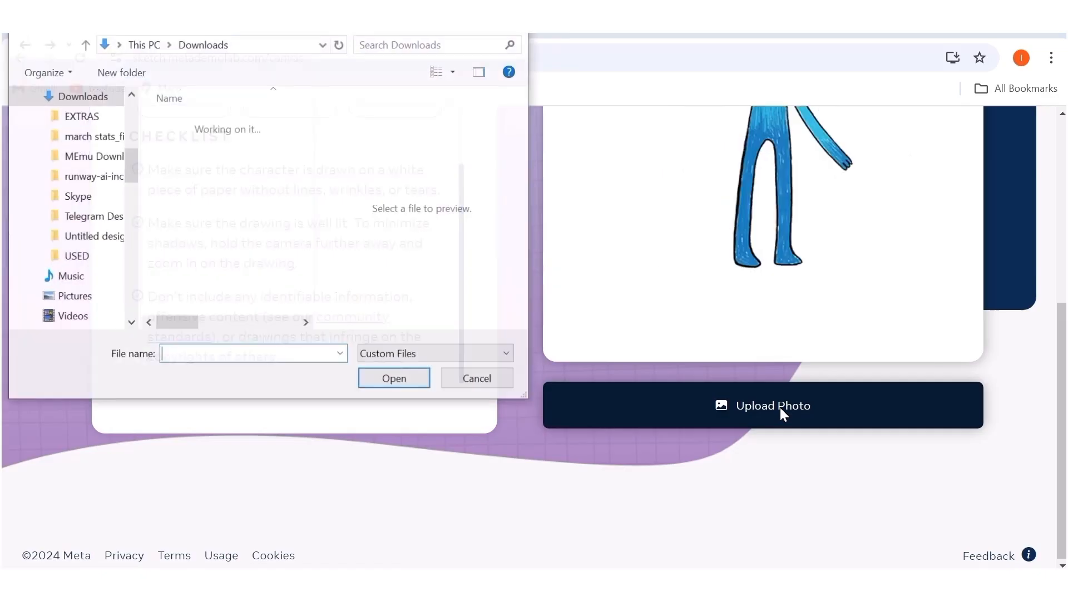
pyautogui.doubleClick(255, 146)
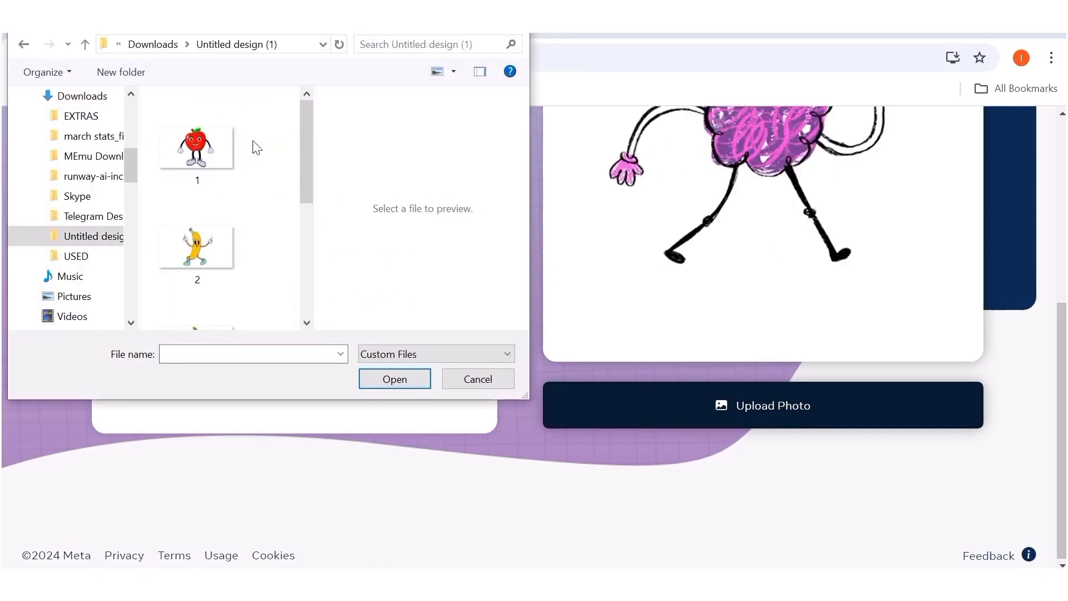
pyautogui.click(199, 158)
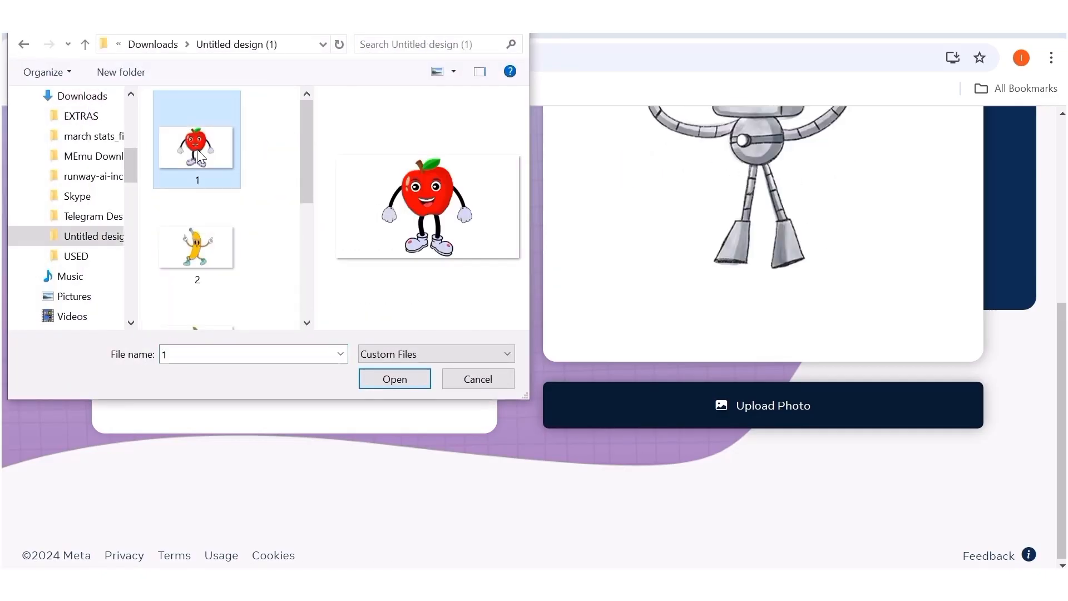
pyautogui.click(403, 383)
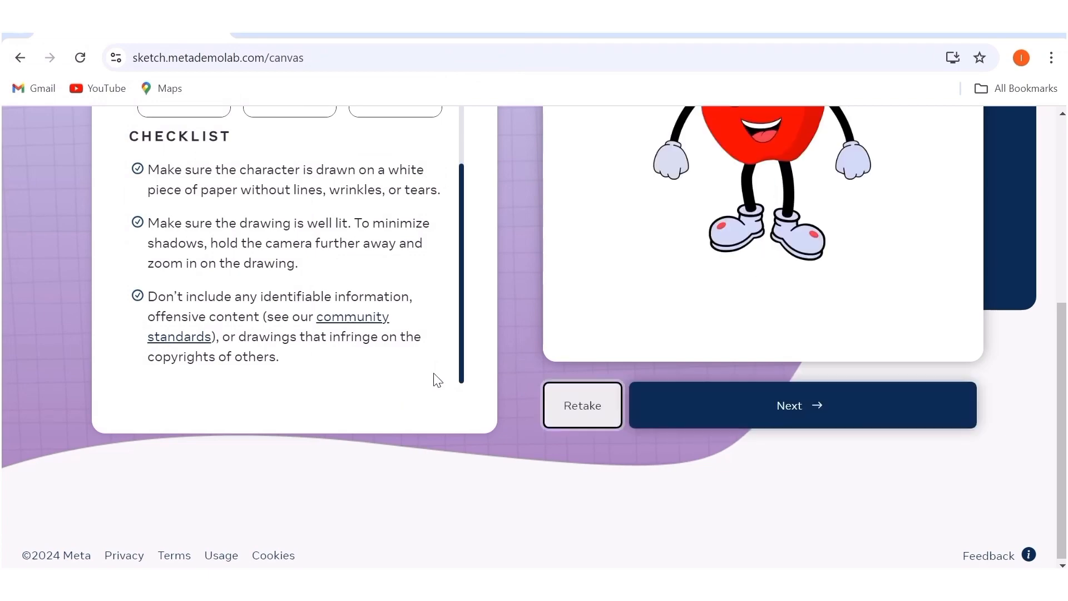
pyautogui.scroll(3, 433, 378)
pyautogui.scroll(2, 668, 401)
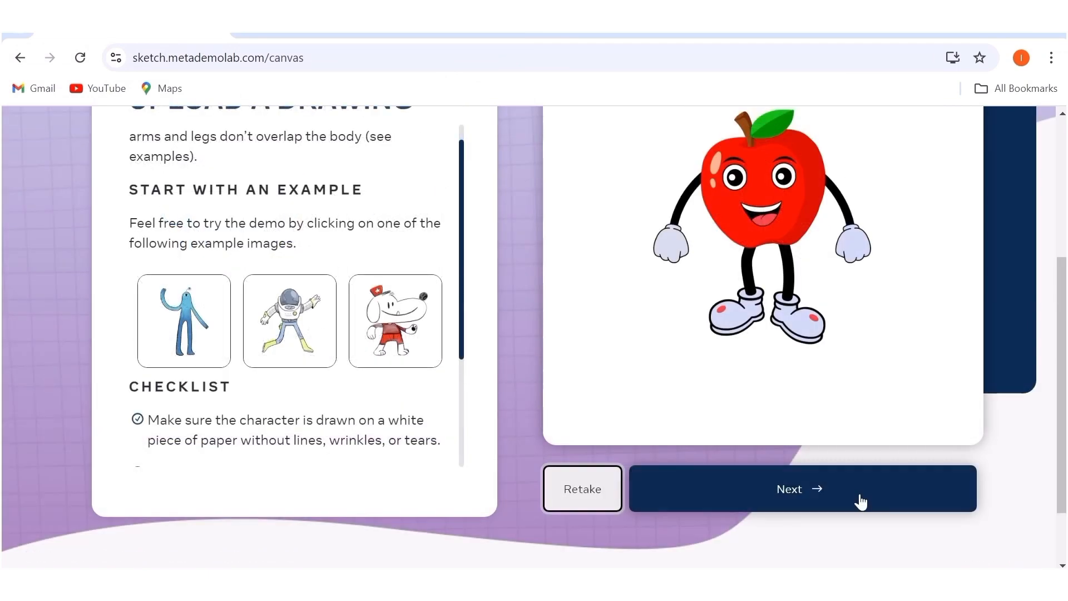
pyautogui.click(833, 505)
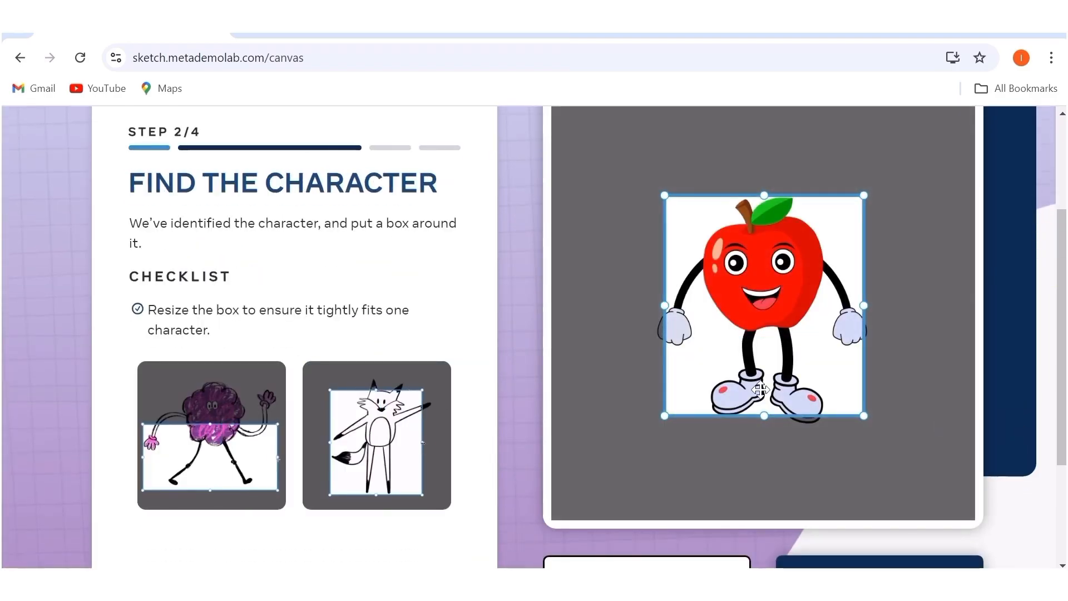
# Resize the detection box so it encloses the whole apple character including hands and shoes, and accept it.
pyautogui.moveTo(666, 415); pyautogui.dragTo(620, 465)
pyautogui.moveTo(675, 372); pyautogui.dragTo(691, 340)
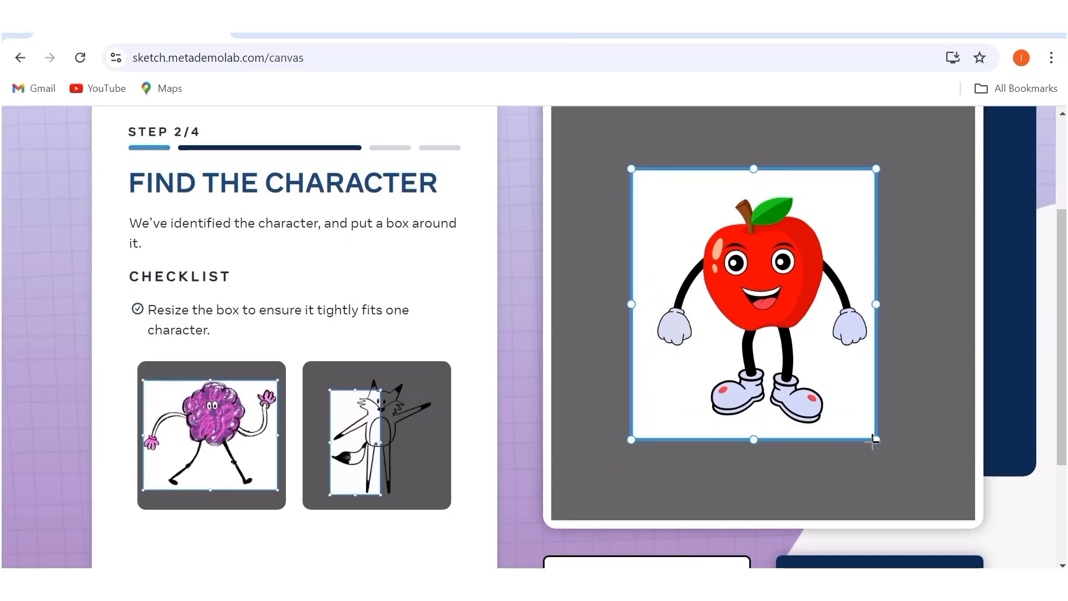
pyautogui.moveTo(874, 438)
pyautogui.mouseDown()
pyautogui.moveTo(880, 448)
pyautogui.moveTo(878, 437)
pyautogui.mouseUp()
pyautogui.scroll(-2, 878, 436)
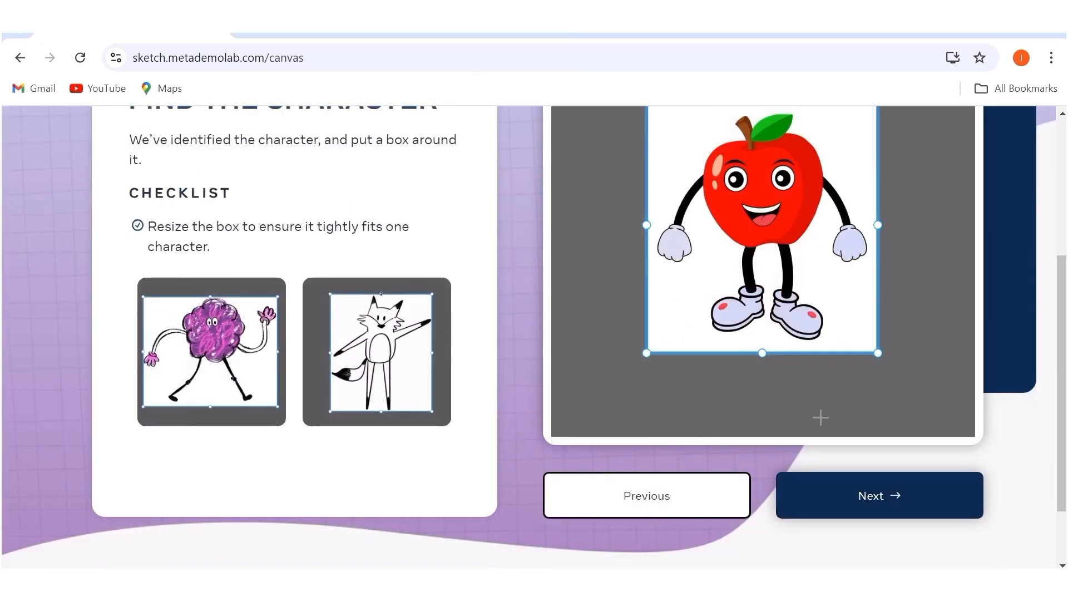
pyautogui.click(874, 493)
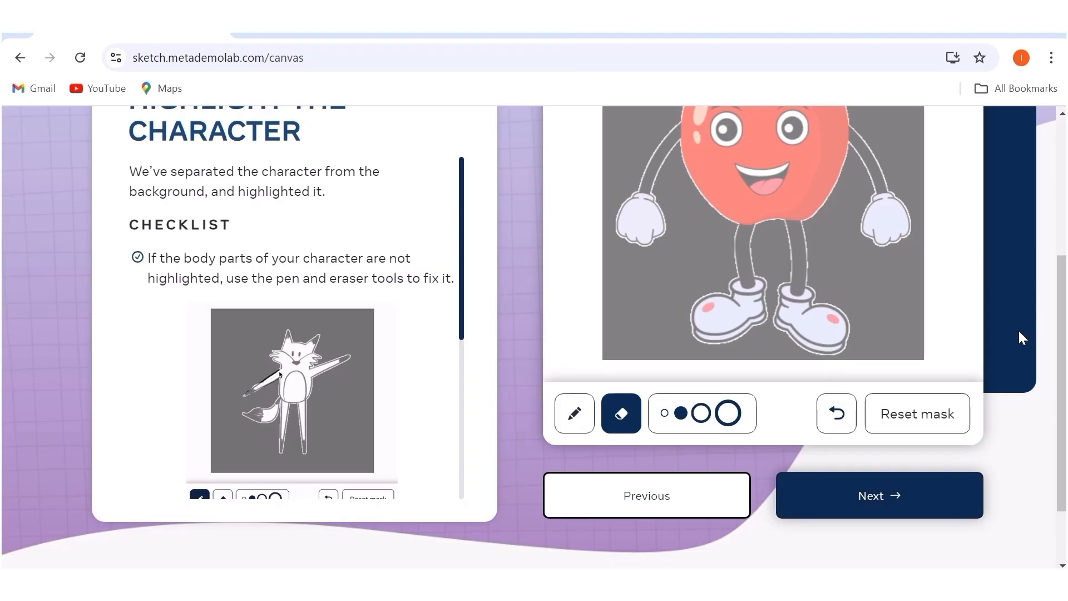
# Check the highlighted mask of the apple character and accept it as it is.
pyautogui.scroll(2, 1018, 329)
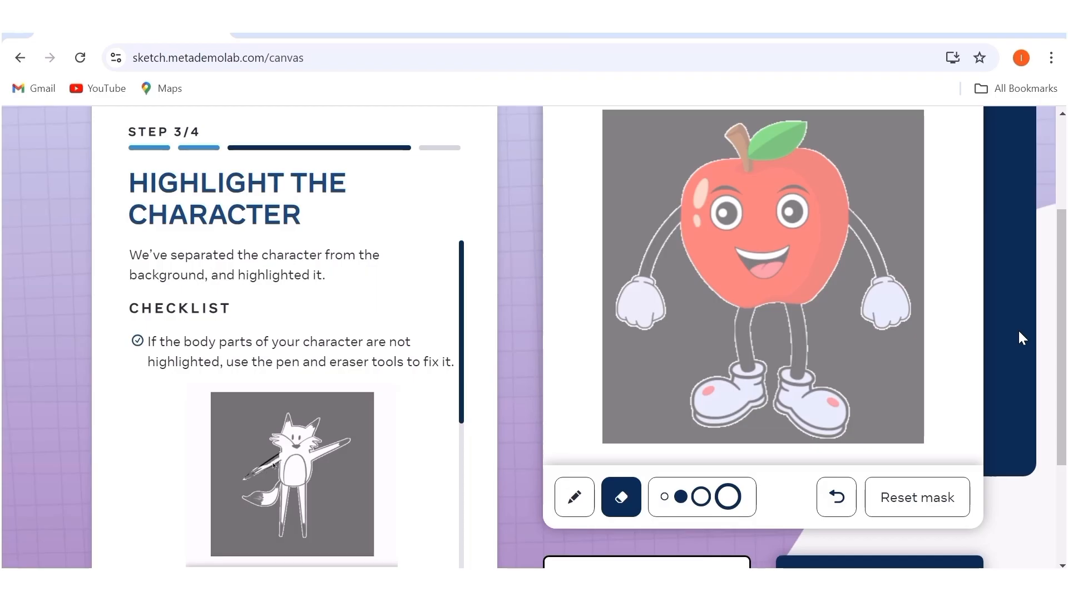
pyautogui.scroll(-3, 1019, 332)
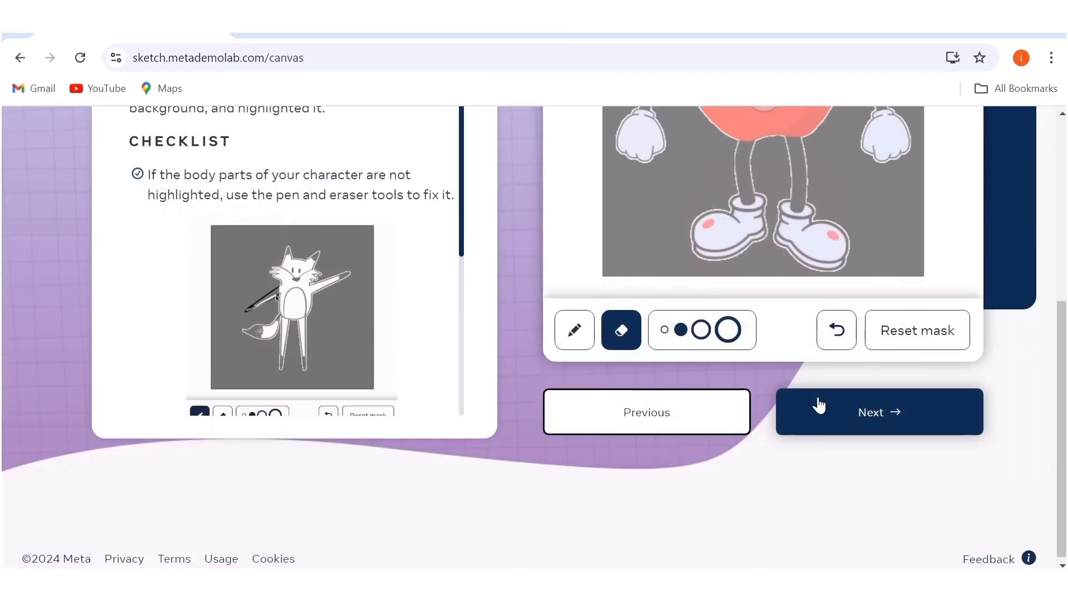
pyautogui.click(886, 425)
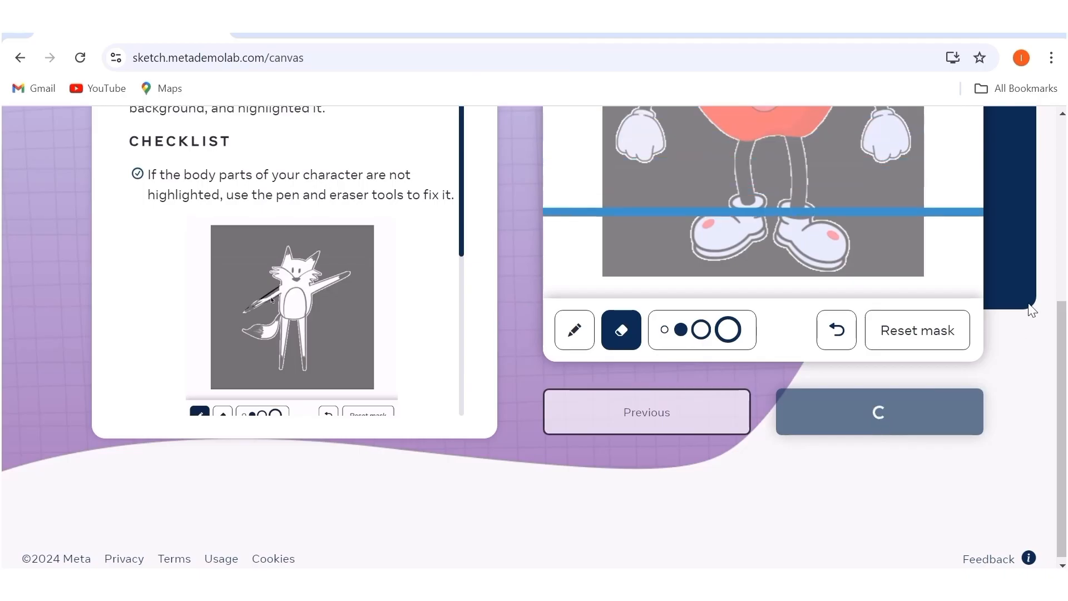
# Adjust the apple's left hip, both elbows and left ankle joints to fit its body and limbs, and accept the joints.
pyautogui.scroll(2, 1007, 343)
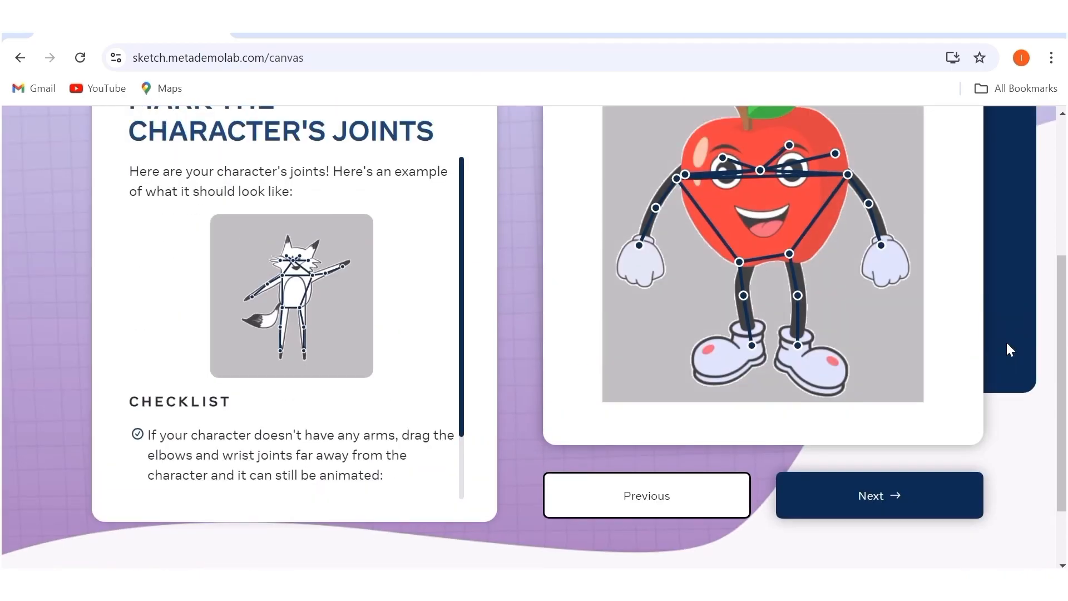
pyautogui.scroll(2, 1006, 343)
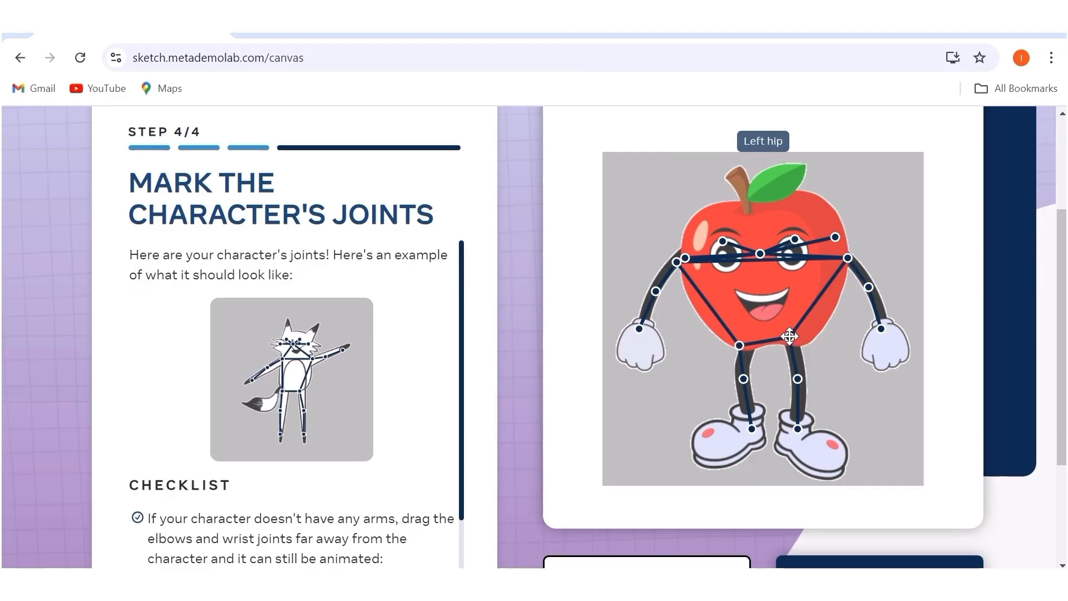
pyautogui.moveTo(789, 336); pyautogui.dragTo(792, 344)
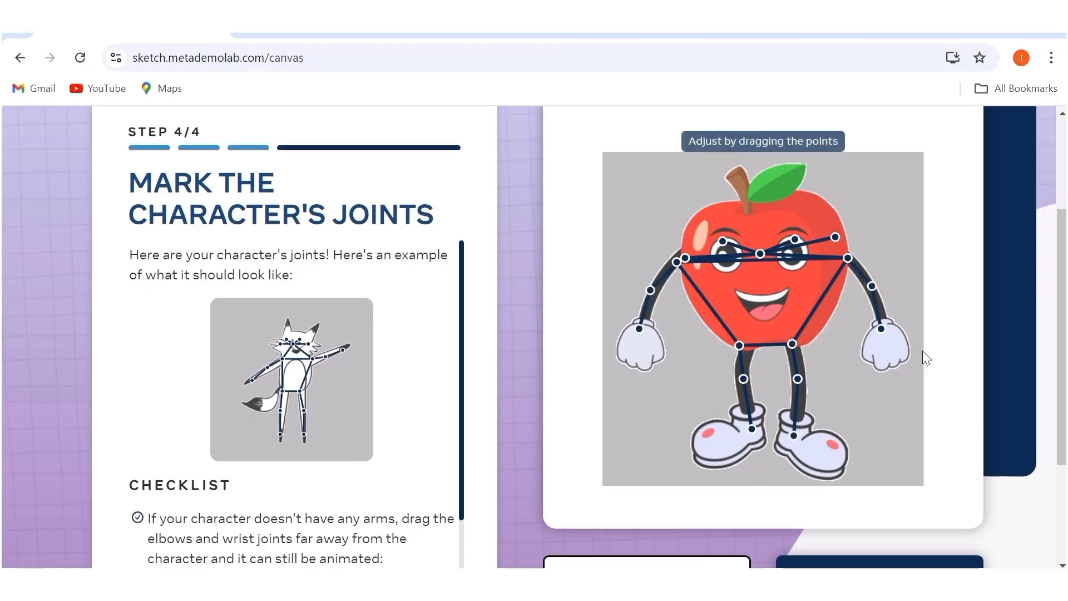
pyautogui.scroll(-2, 983, 396)
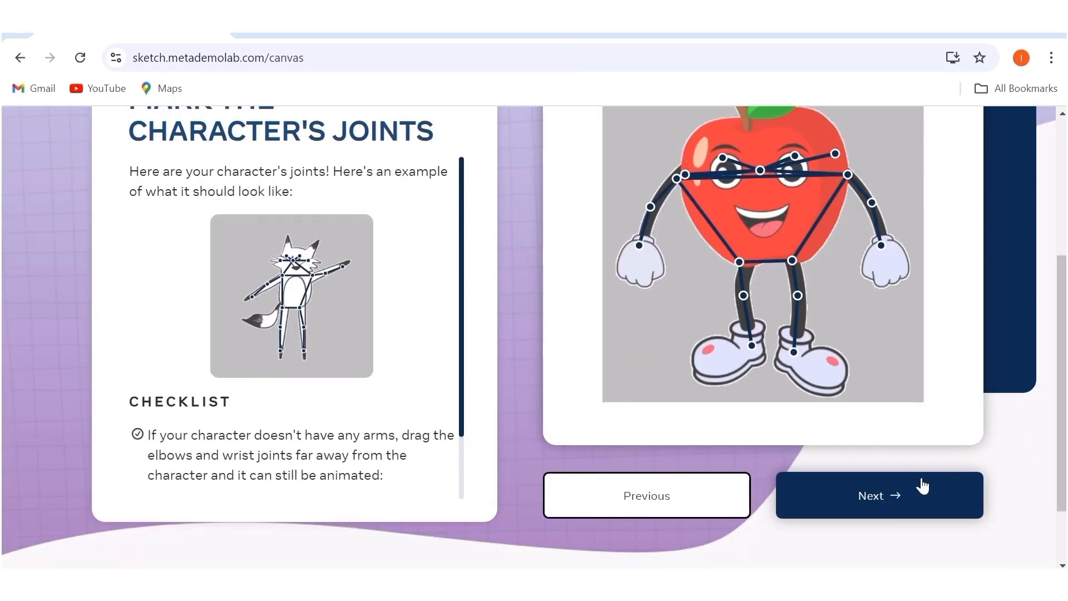
pyautogui.click(898, 499)
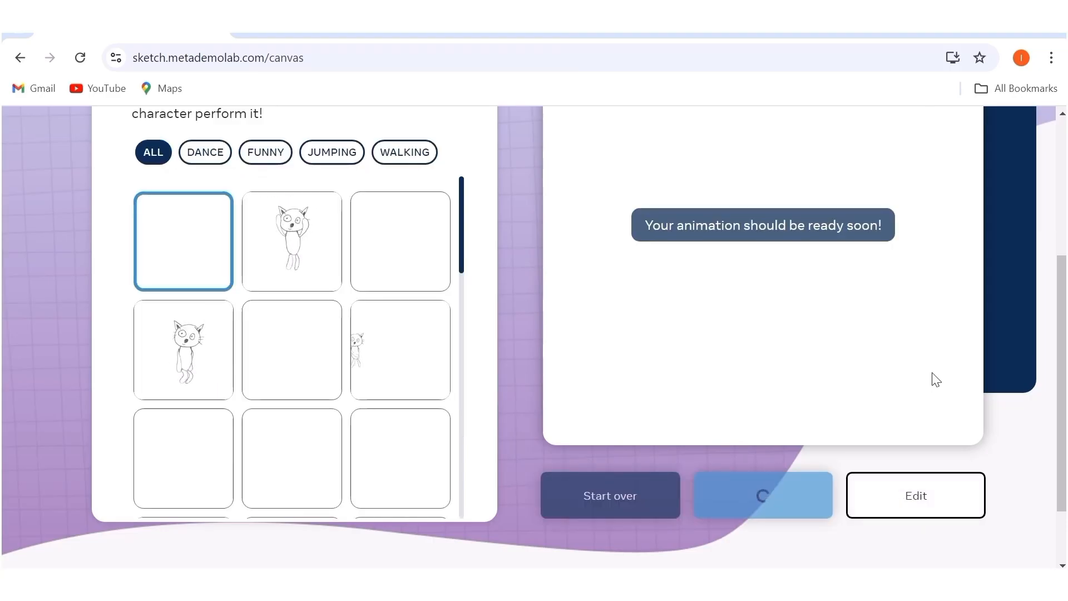
# Filter the available motions for the apple character to the Dance category.
pyautogui.scroll(2, 936, 380)
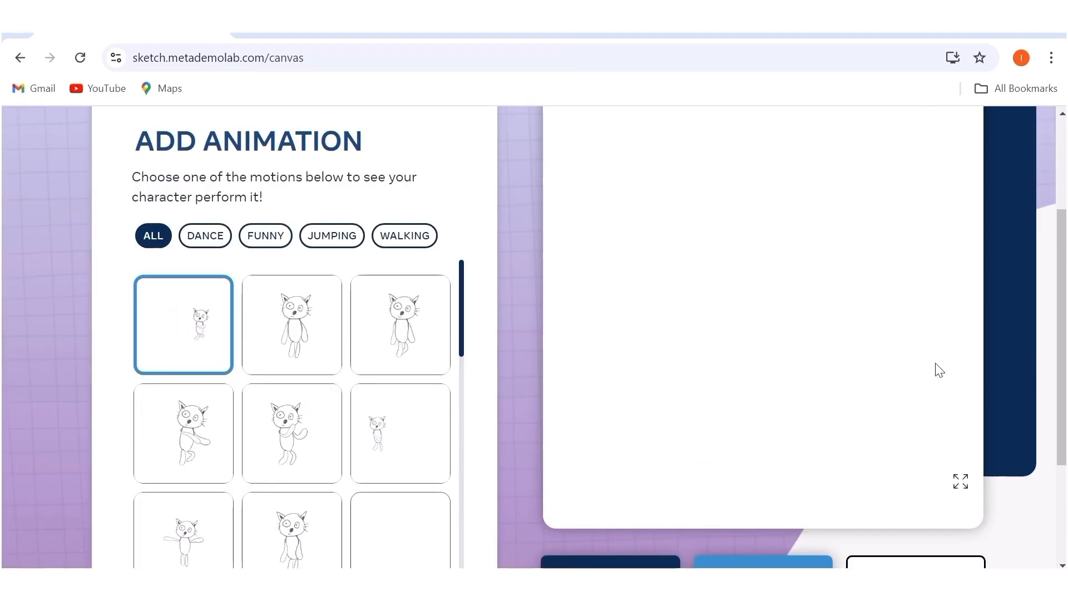
pyautogui.scroll(2, 1016, 362)
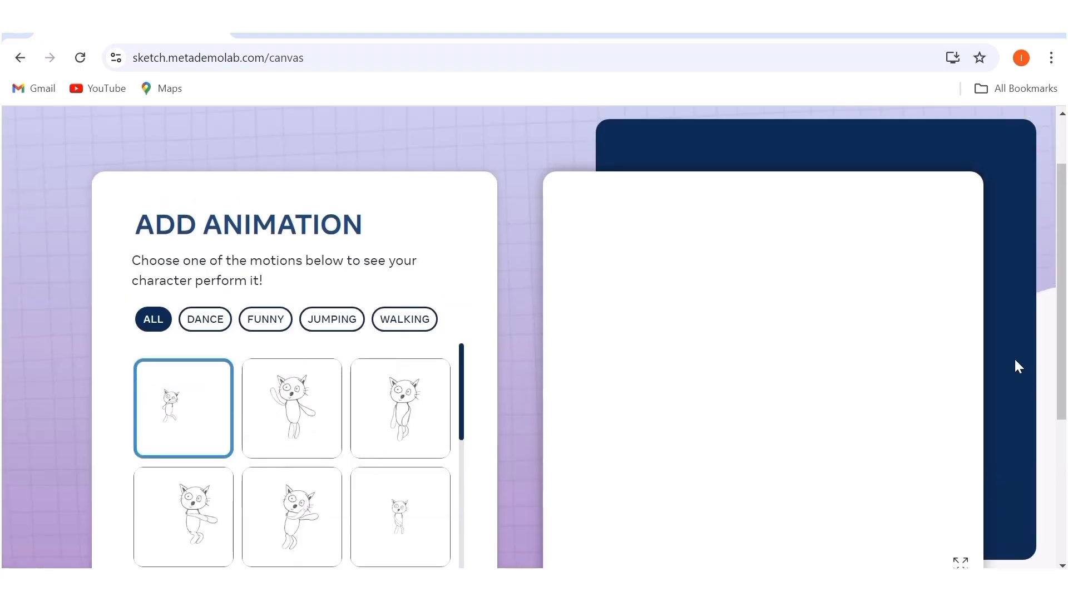
pyautogui.scroll(1, 1017, 365)
pyautogui.scroll(-4, 1017, 365)
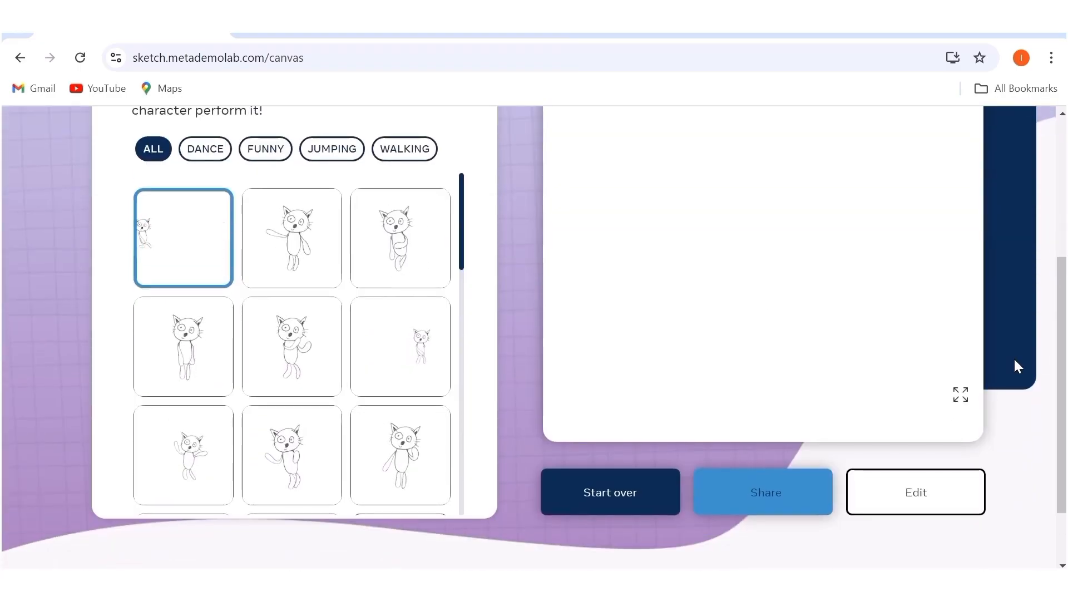
pyautogui.scroll(2, 1015, 362)
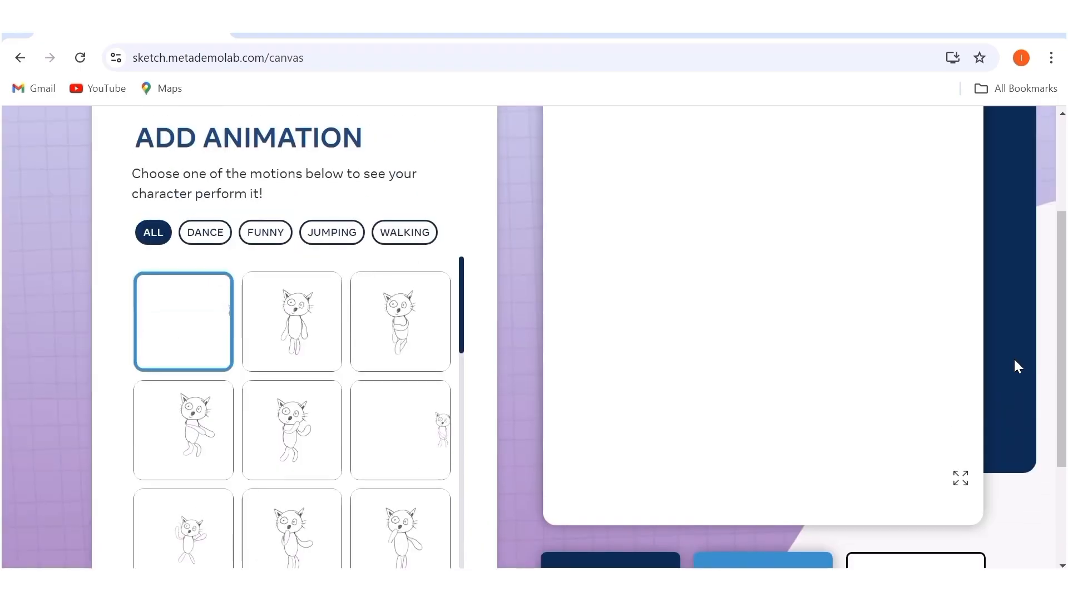
pyautogui.click(206, 233)
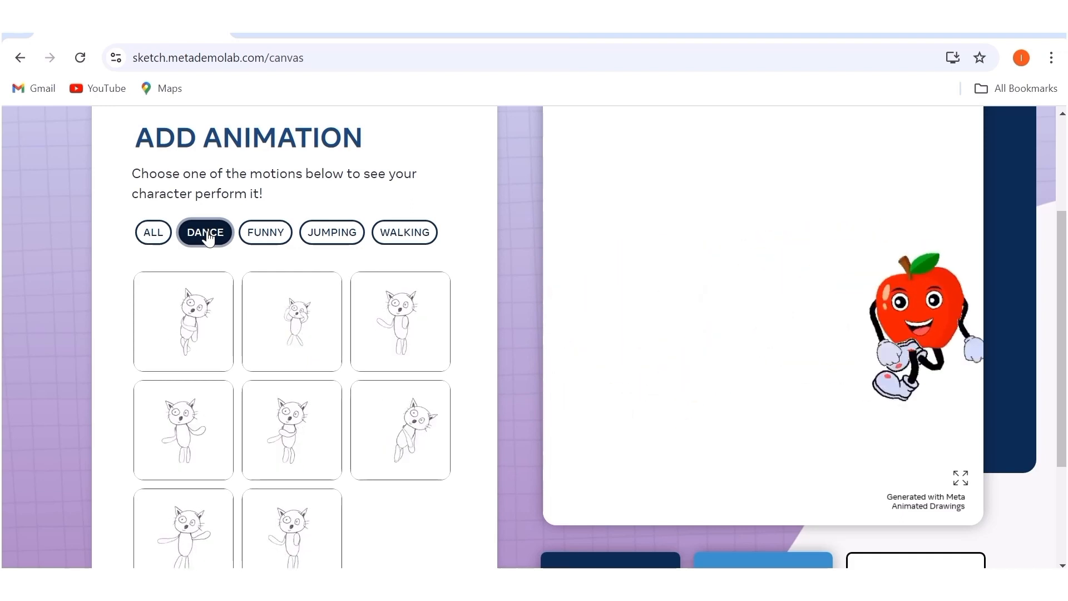
# Preview two different Dance motions on the apple character and check the motions in the Funny category.
pyautogui.click(178, 342)
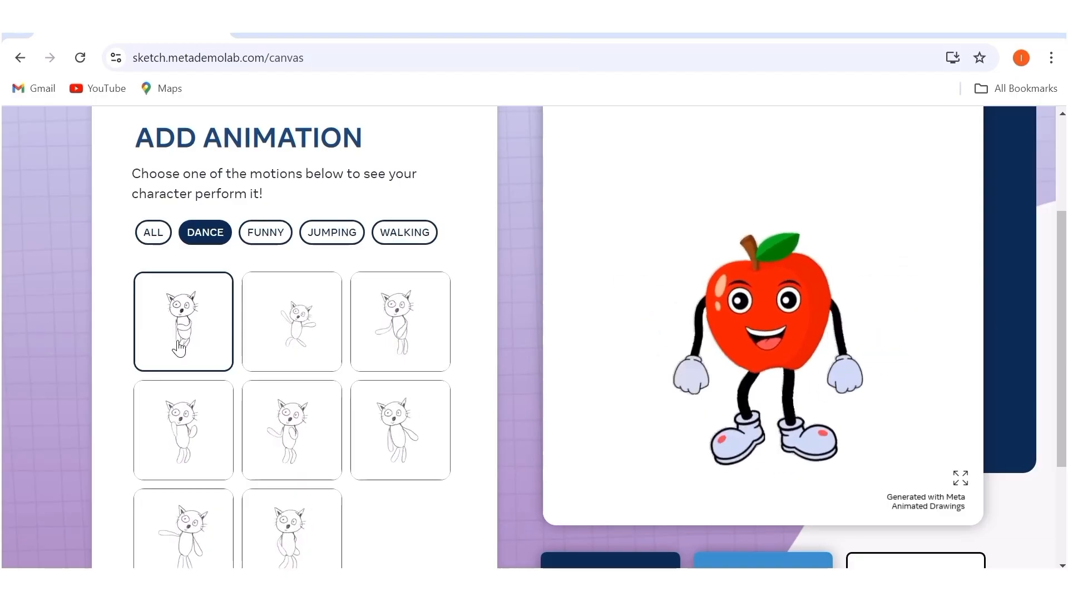
pyautogui.click(269, 439)
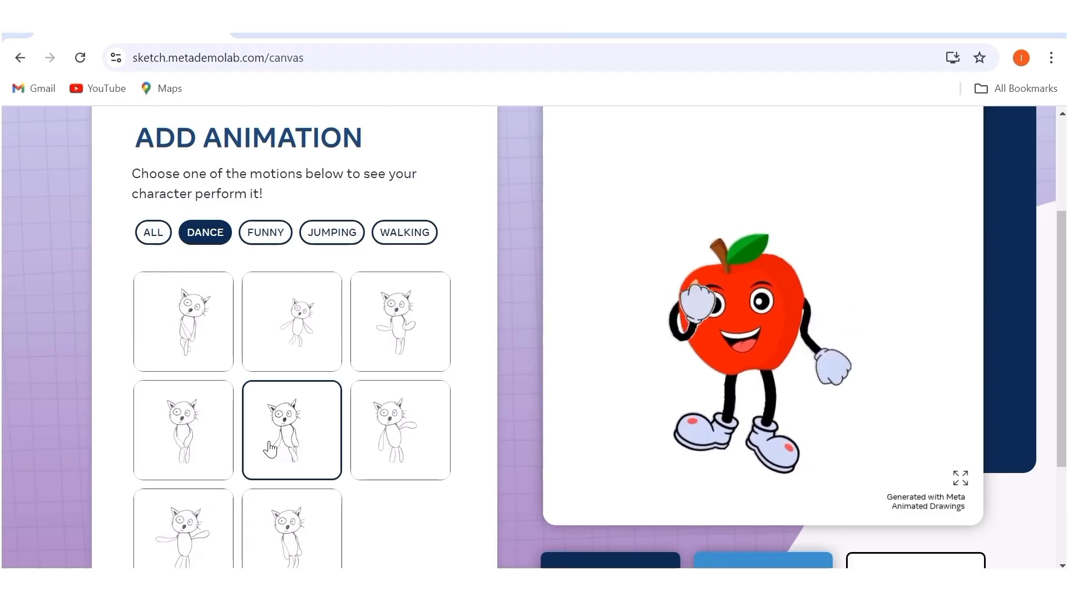
pyautogui.click(264, 234)
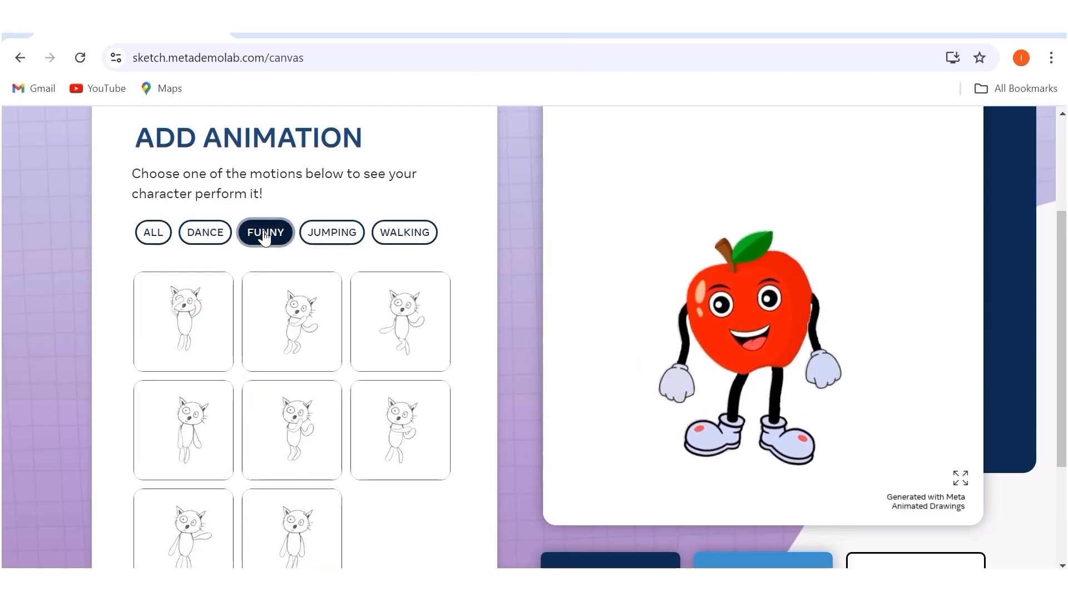
pyautogui.click(265, 234)
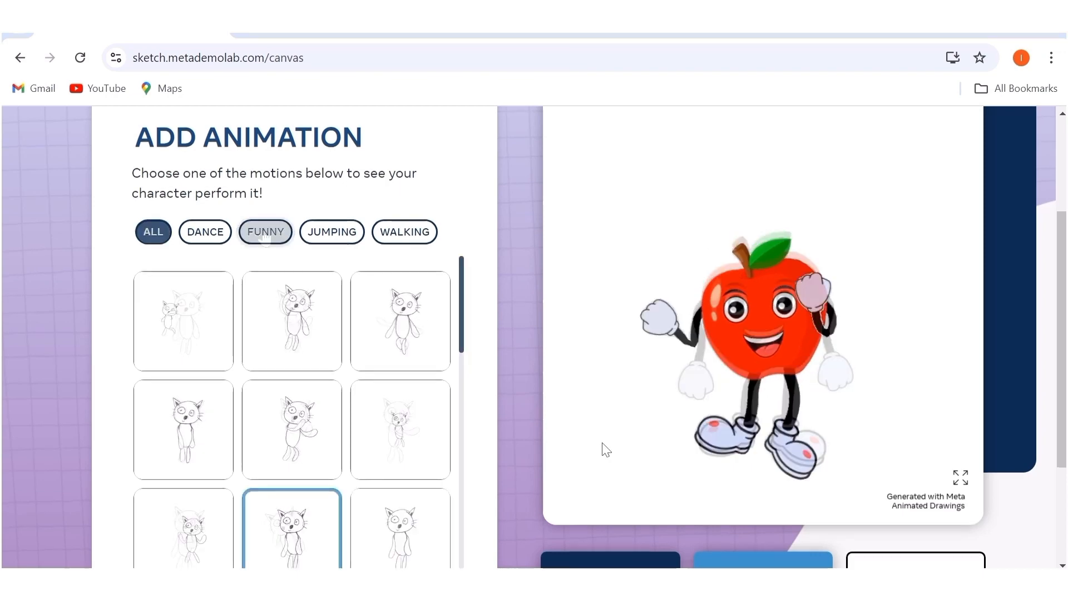
# Download the apple's dance animation video from its full-screen view and return to the motion list.
pyautogui.click(961, 479)
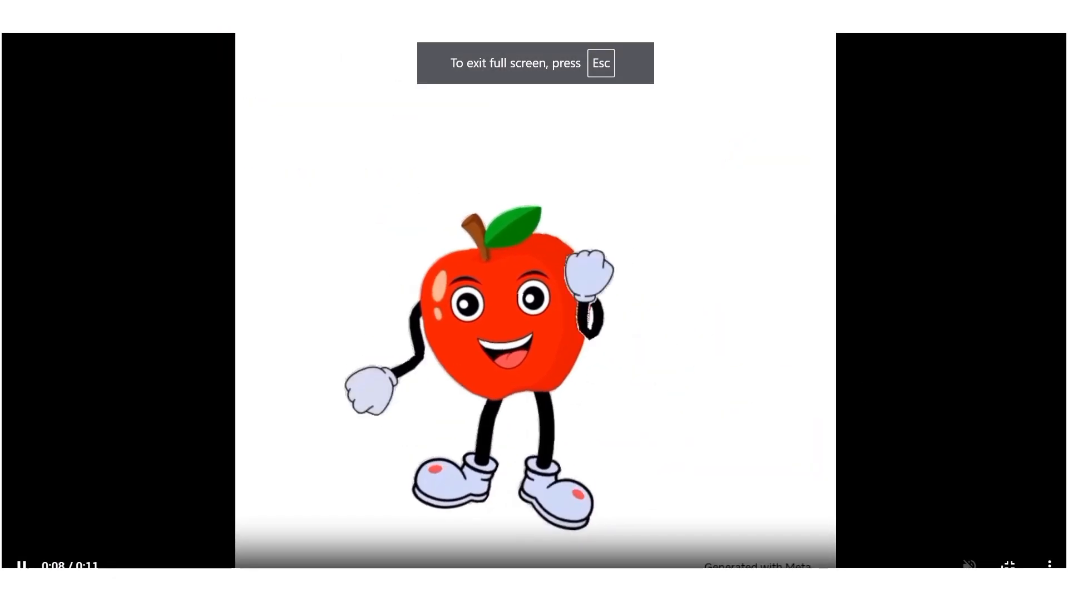
pyautogui.click(1050, 565)
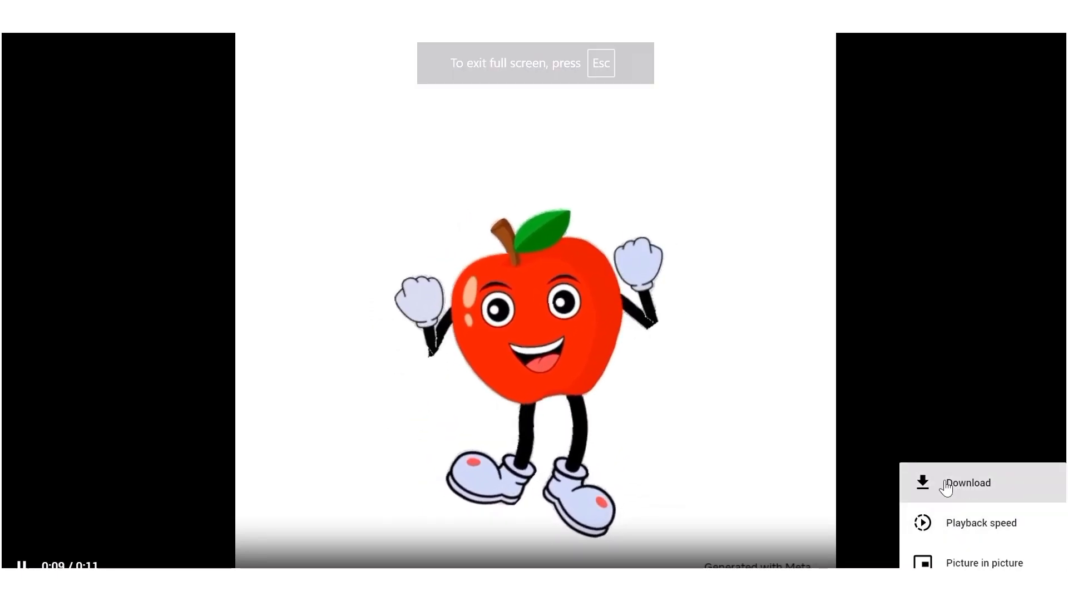
pyautogui.click(944, 482)
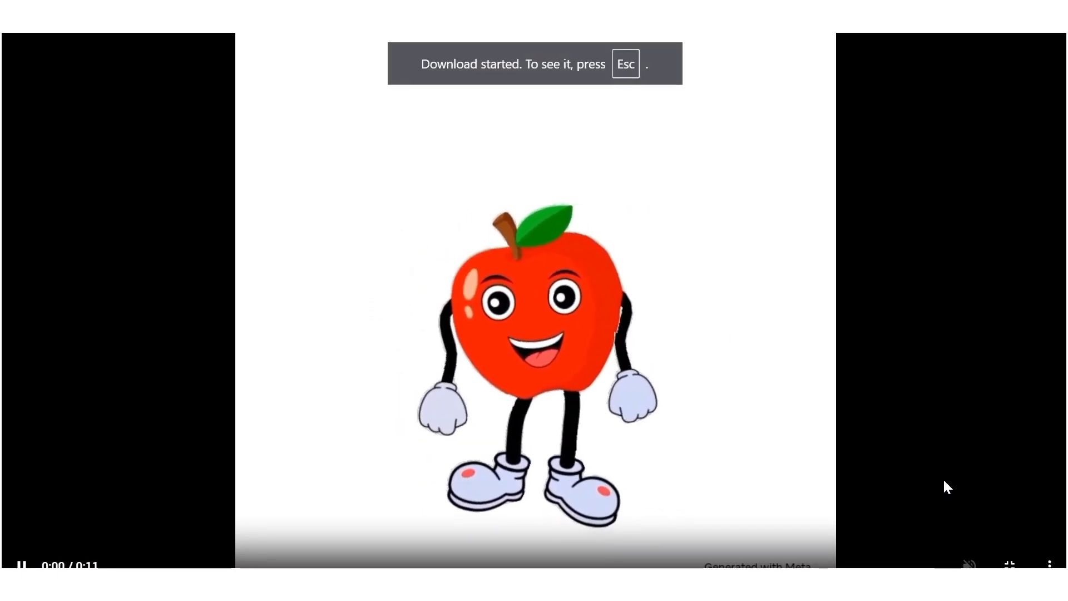
pyautogui.press('Escape')
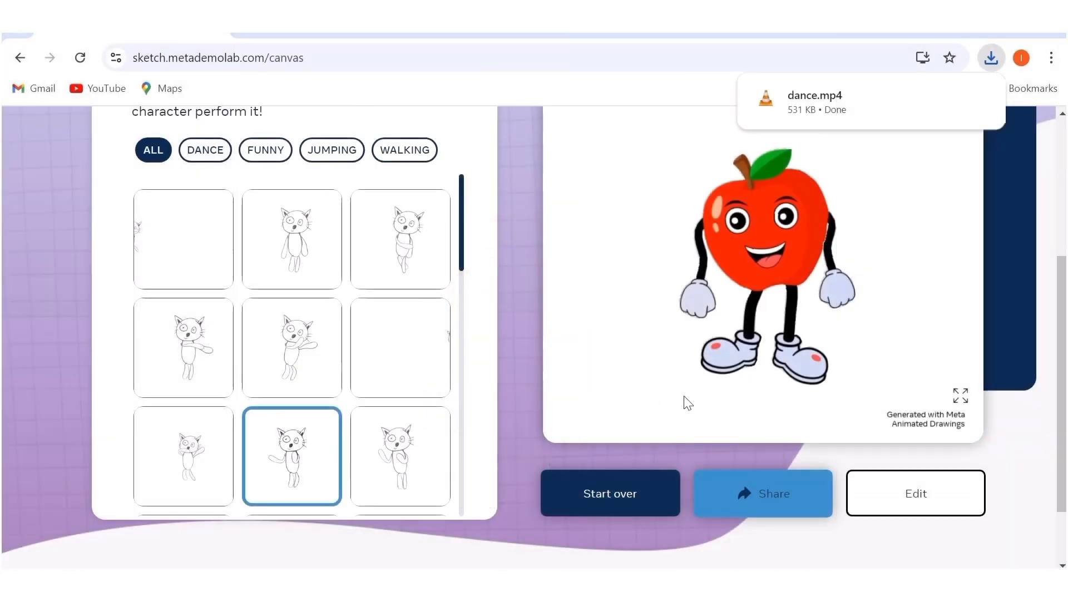
# Apply the last motion in the third row to the apple, download that animation as a video too, and leave the full-screen view.
pyautogui.click(392, 464)
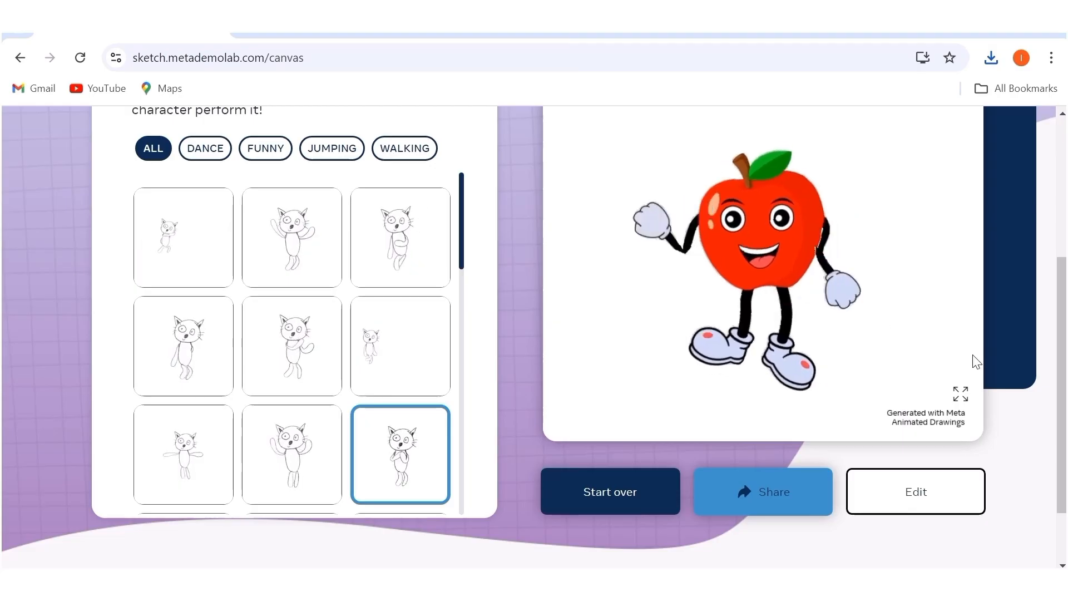
pyautogui.click(960, 393)
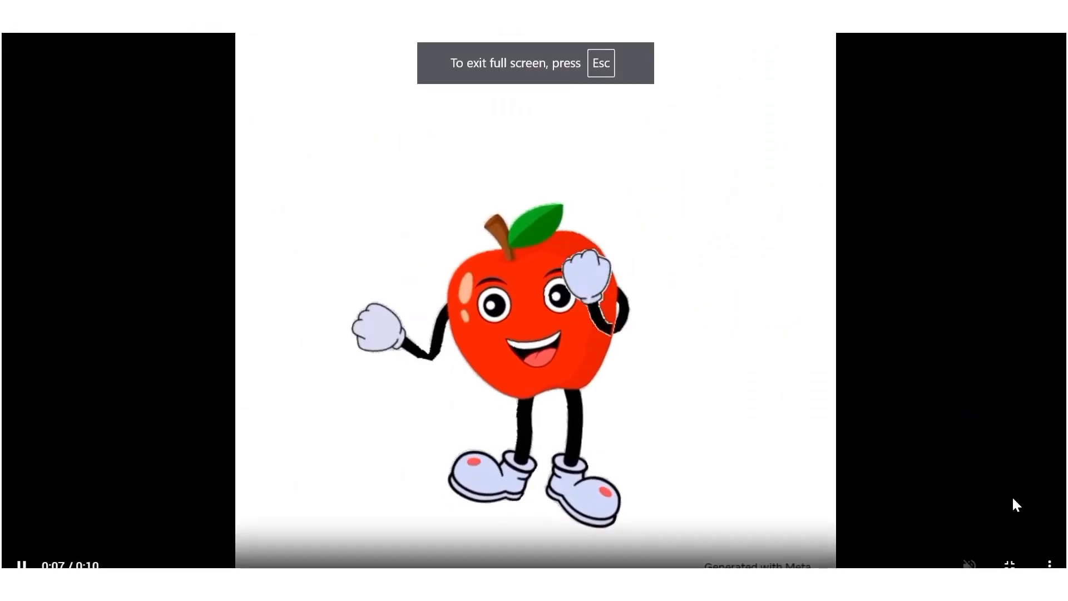
pyautogui.click(1049, 565)
pyautogui.click(971, 486)
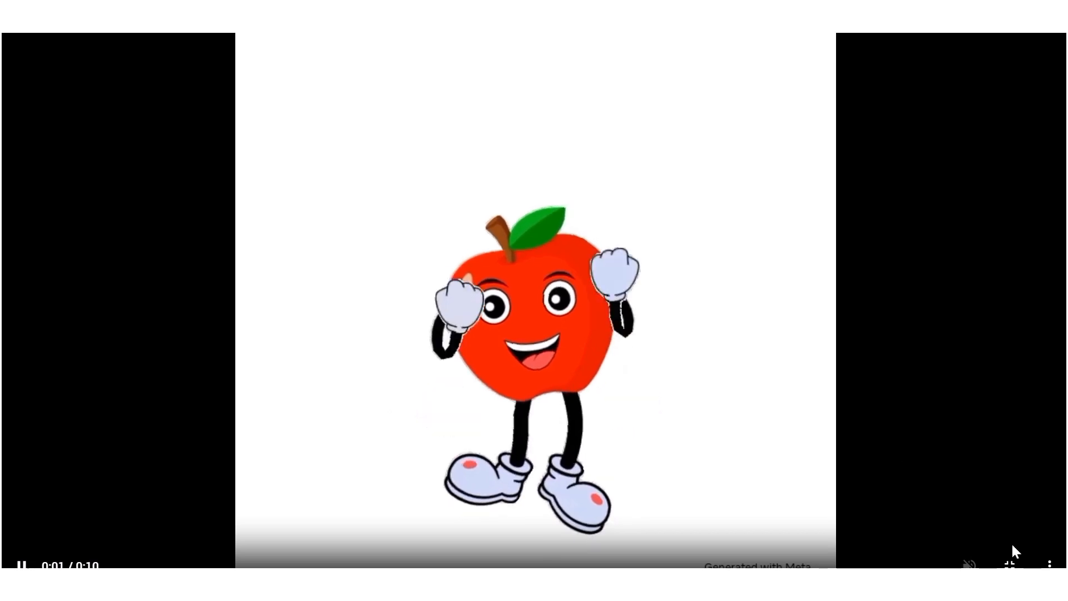
pyautogui.click(1009, 565)
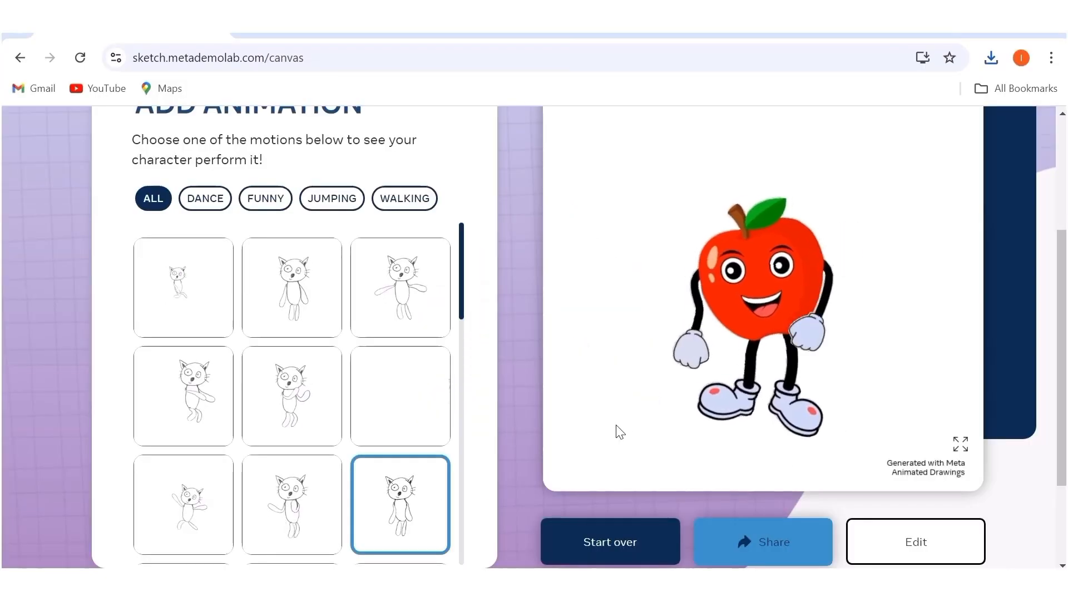
pyautogui.scroll(-1, 380, 407)
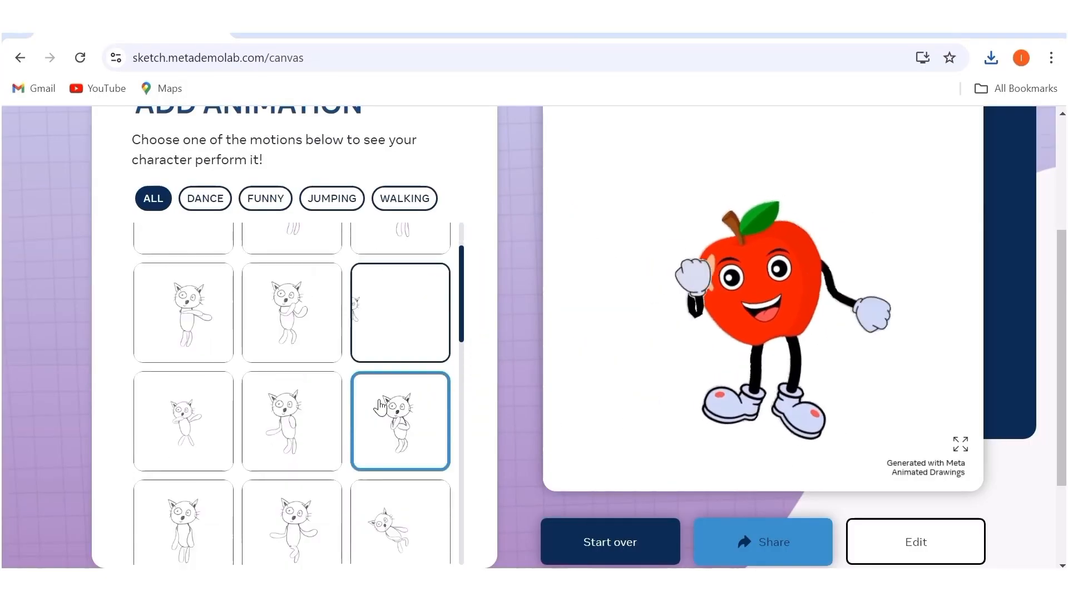
pyautogui.click(380, 408)
pyautogui.scroll(-1, 380, 408)
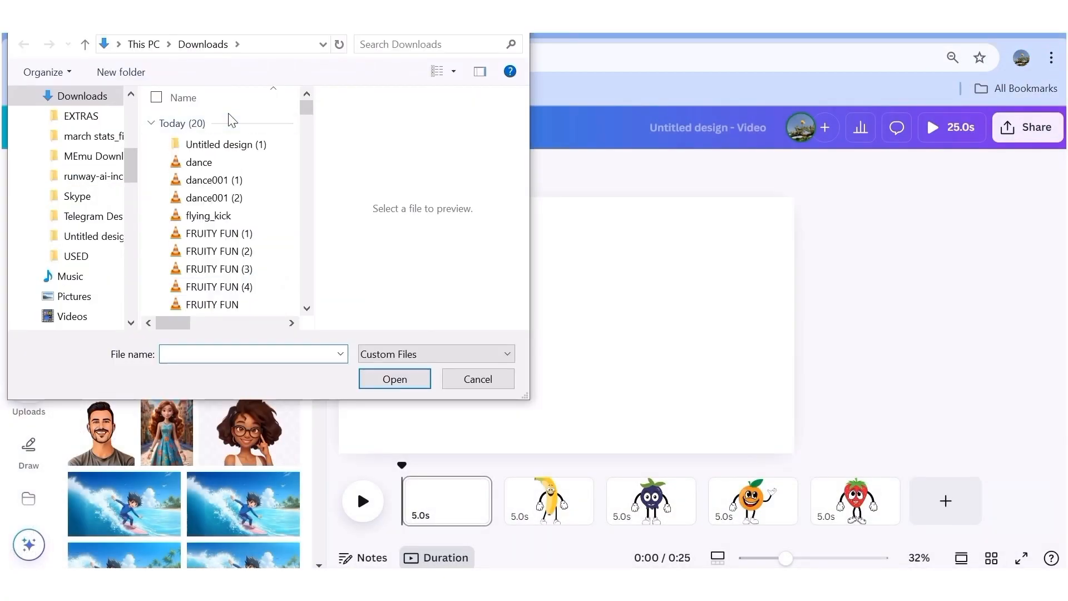
# In Canva, upload the skipping video from Downloads and place it on the blank first page.
pyautogui.click(263, 190)
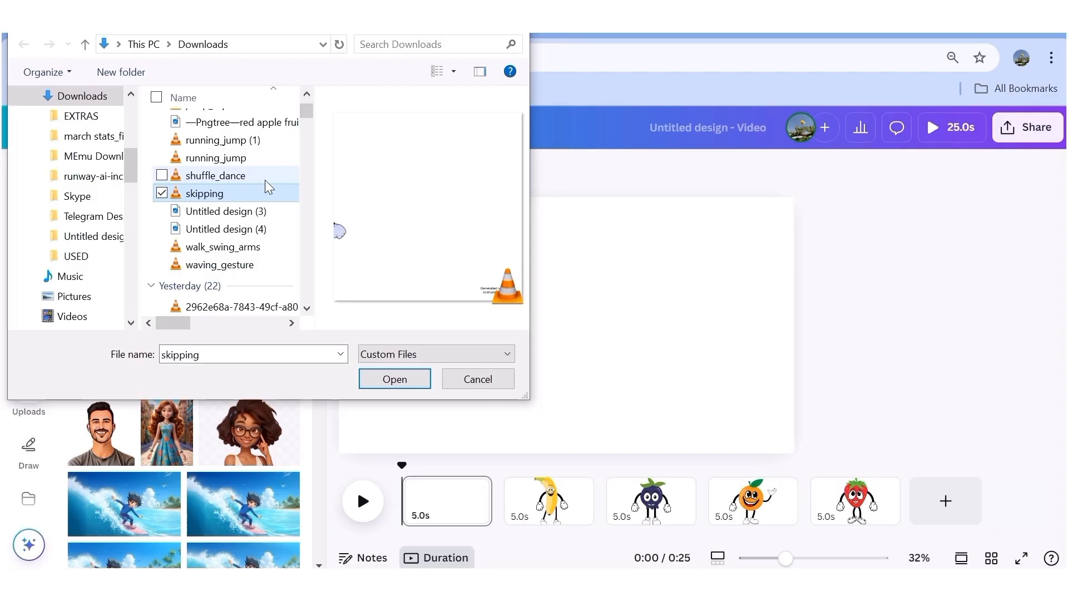
pyautogui.click(413, 383)
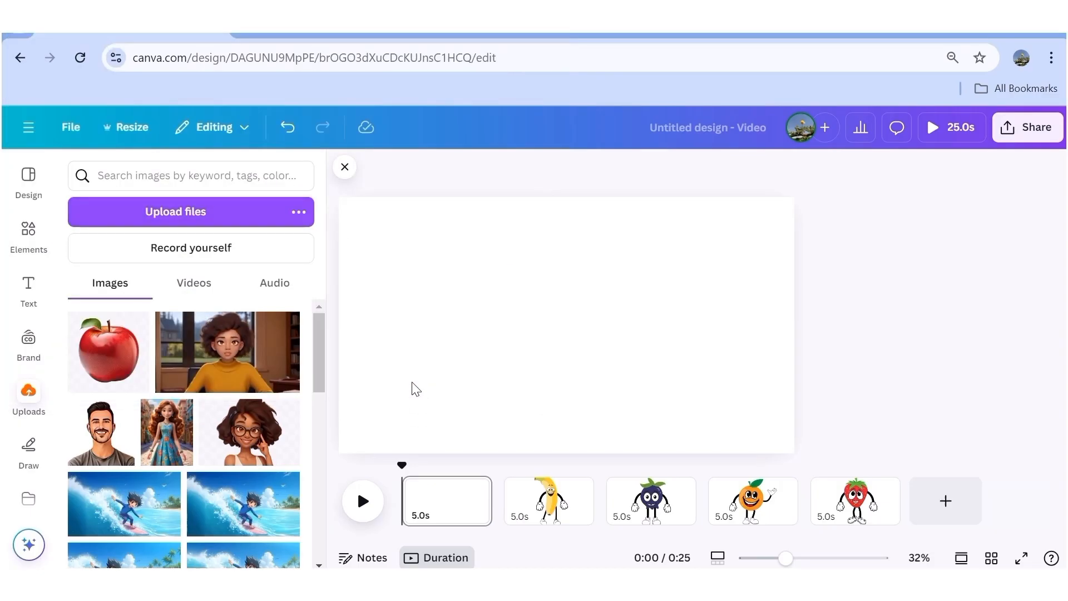
pyautogui.click(194, 290)
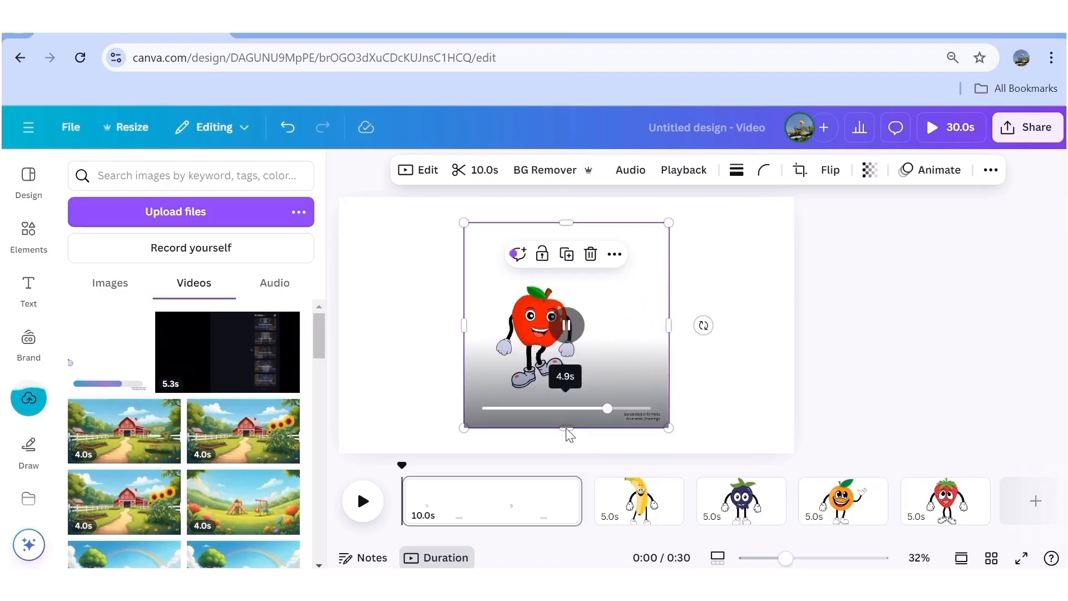
# Crop the watermark off the lower edge of the apple clip, enlarge the clip and reposition it on the page.
pyautogui.moveTo(567, 431); pyautogui.dragTo(569, 414)
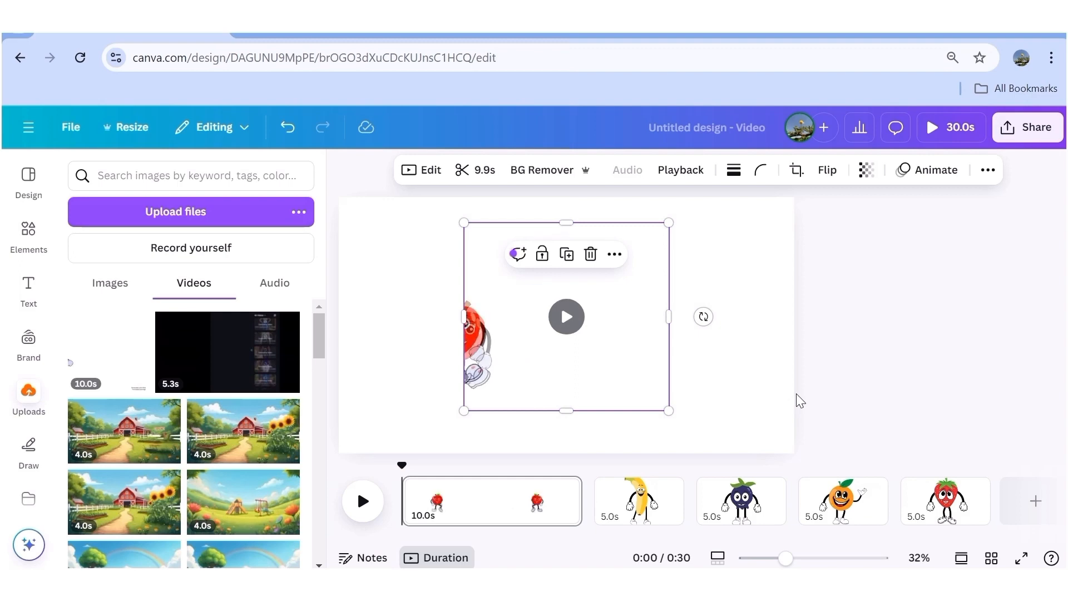
pyautogui.moveTo(669, 411); pyautogui.dragTo(705, 443)
pyautogui.moveTo(464, 223); pyautogui.dragTo(351, 117)
pyautogui.moveTo(568, 267); pyautogui.dragTo(582, 252)
pyautogui.click(868, 345)
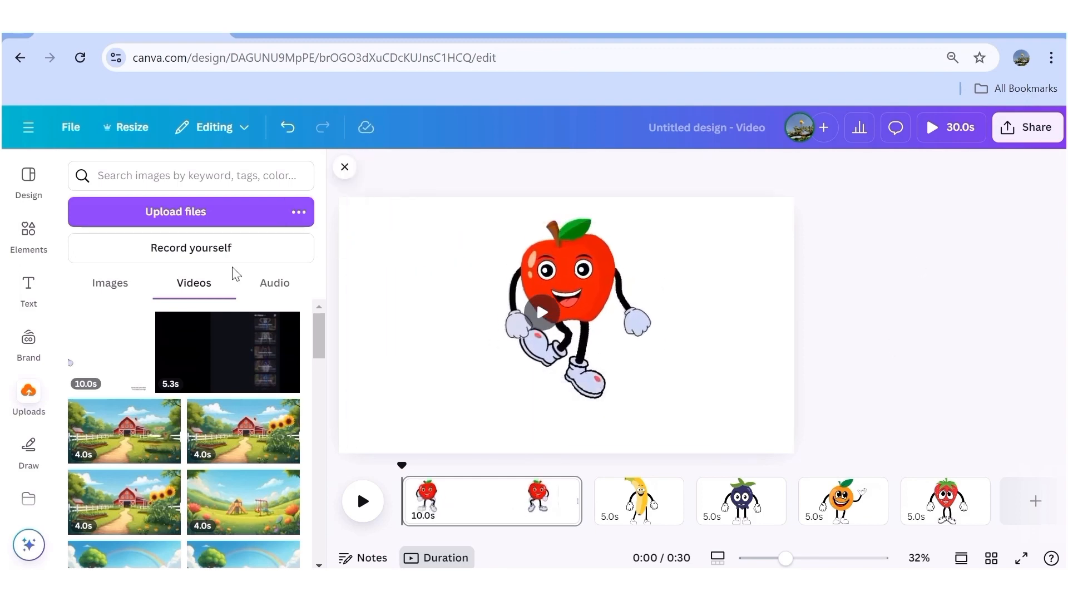
# Search the elements library for animated background graphics.
pyautogui.click(28, 236)
pyautogui.click(134, 175)
pyautogui.write('animated bac')
pyautogui.click(210, 269)
pyautogui.click(117, 209)
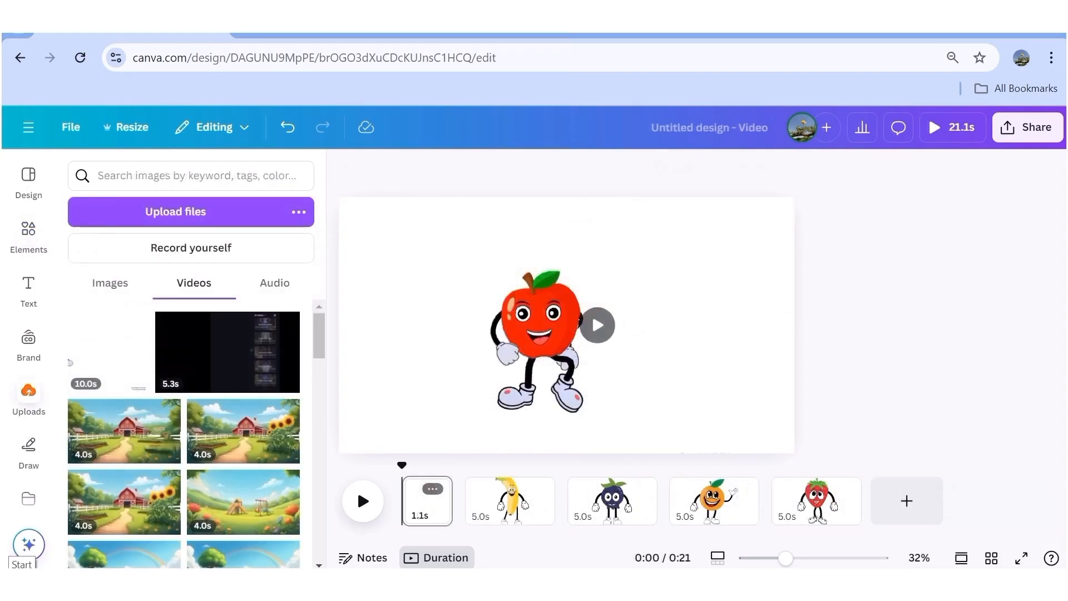
# Search the element graphics for "animated grass" and "butterfly" and decorate the lower part of the apple page with them.
pyautogui.click(29, 236)
pyautogui.click(170, 175)
pyautogui.write('animated grass')
pyautogui.press('Return')
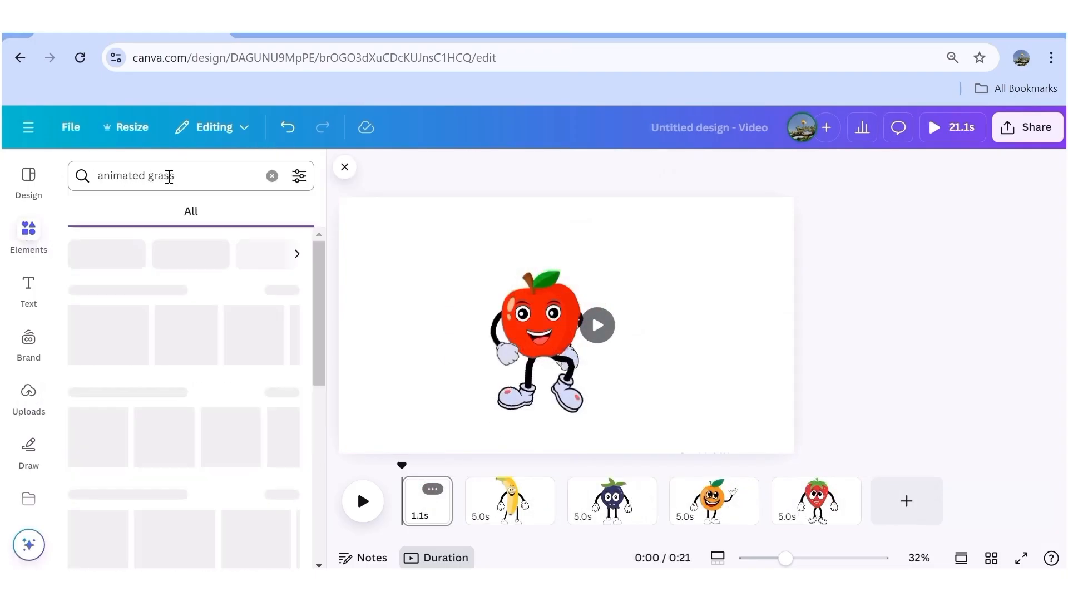
pyautogui.click(122, 210)
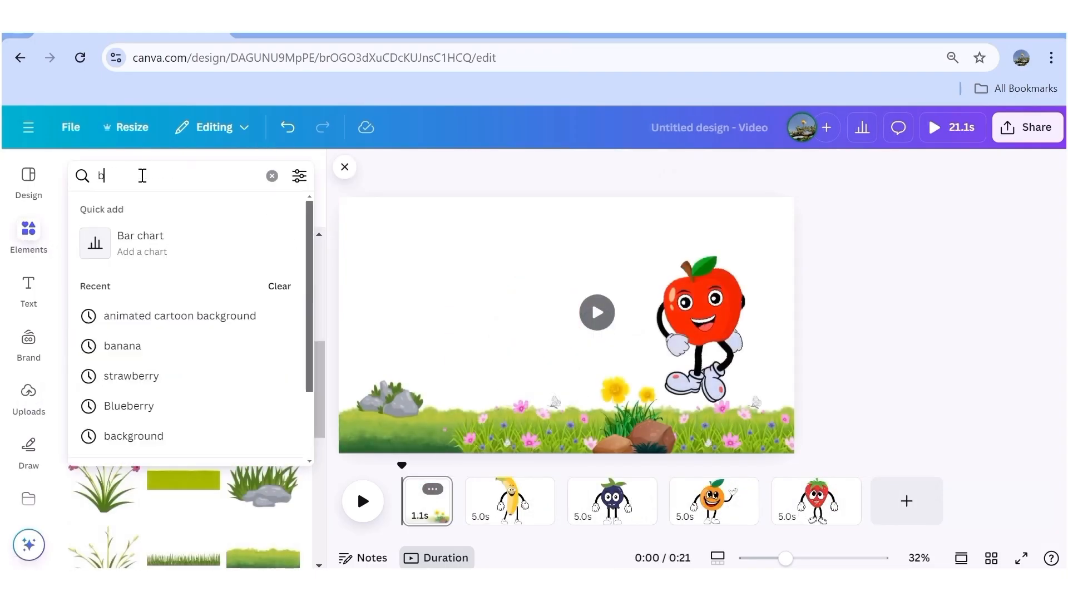
pyautogui.write('butterfly')
pyautogui.press('Return')
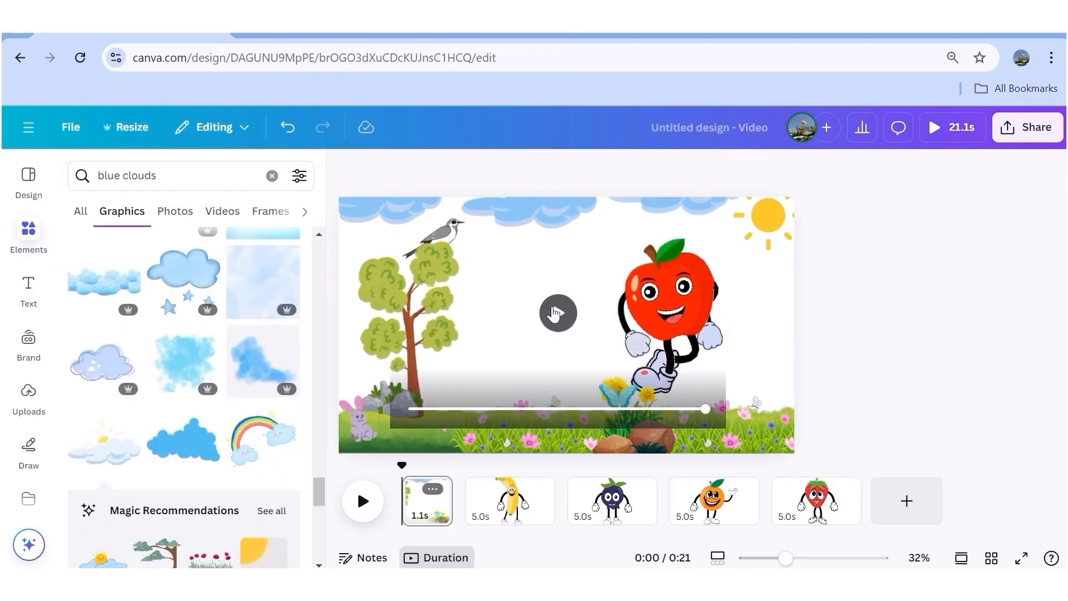
# Play the apple clip and the whole timeline to check the decorated scene.
pyautogui.click(555, 314)
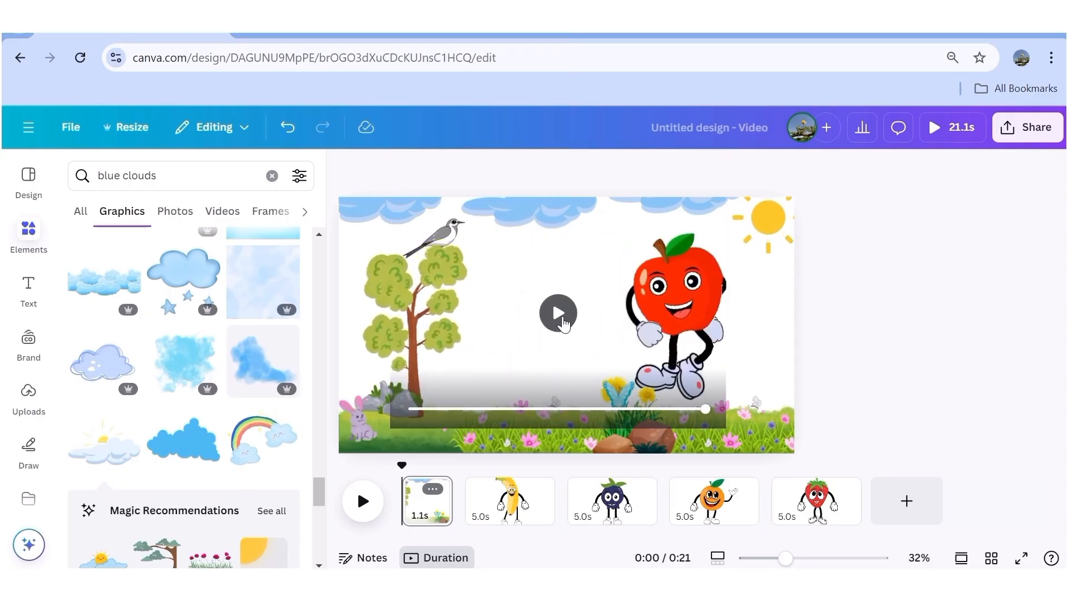
pyautogui.click(560, 315)
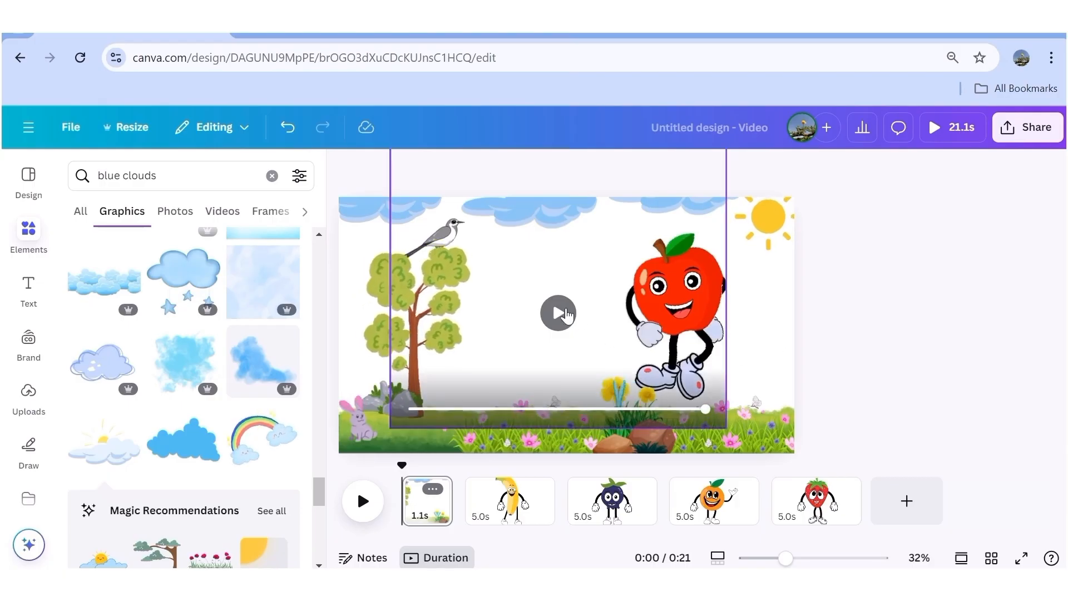
pyautogui.click(558, 315)
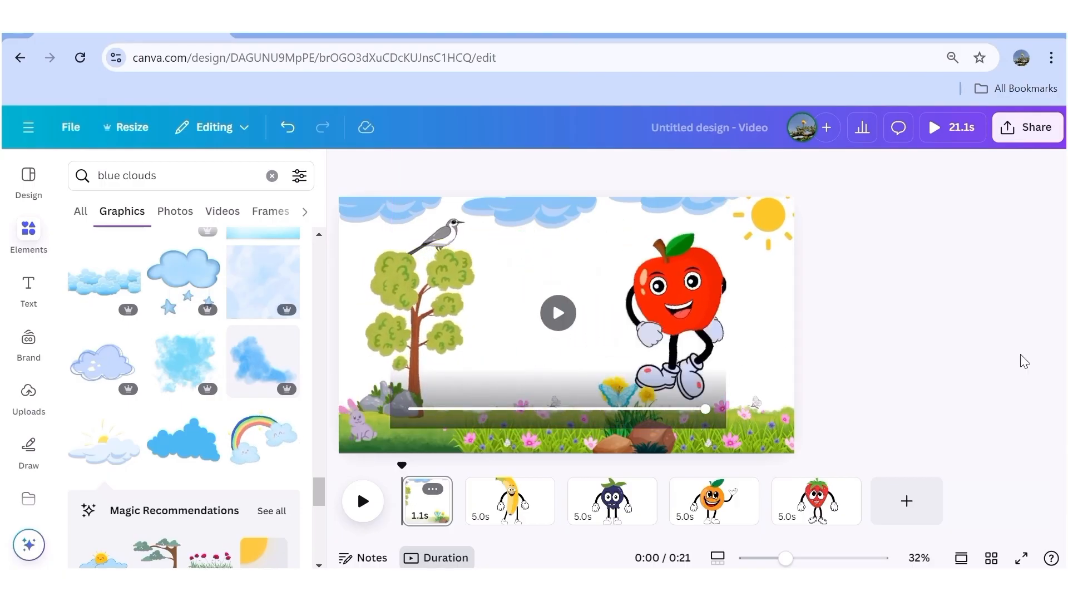
pyautogui.click(362, 503)
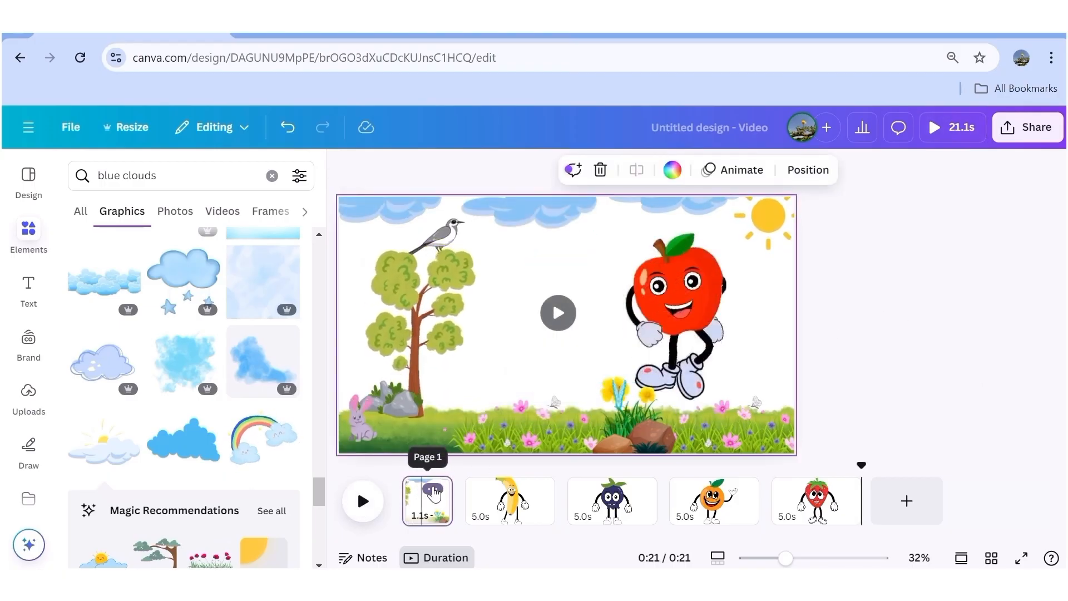
# Duplicate the apple page and swap the apple clip on the copy for the uploaded banana clip.
pyautogui.click(433, 489)
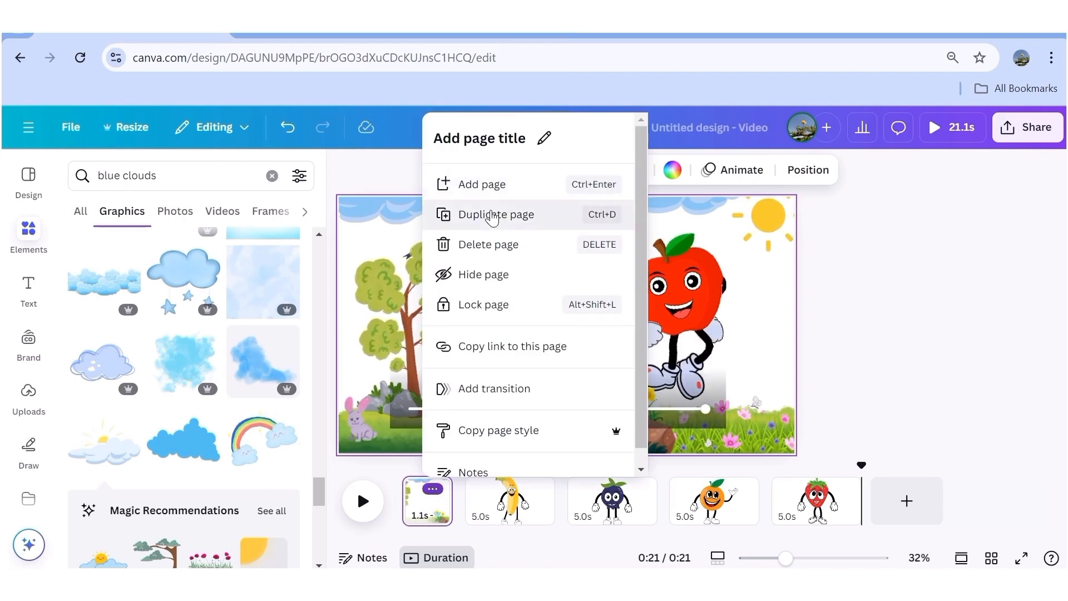
pyautogui.click(492, 216)
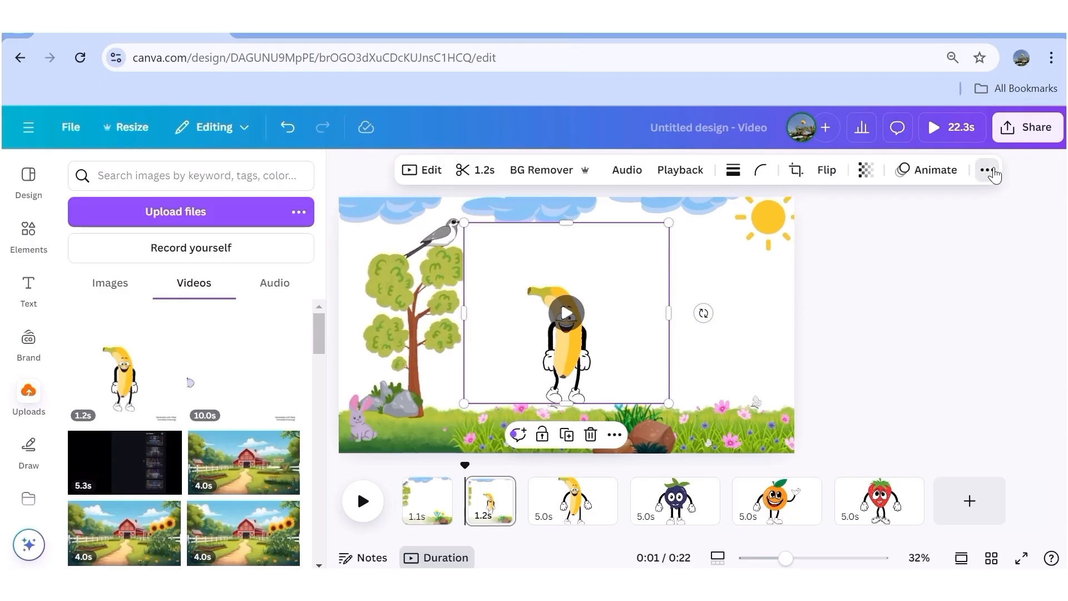
# Move the banana clip backward in the layer order on the second page, and play the video from the first page.
pyautogui.click(988, 170)
pyautogui.click(935, 207)
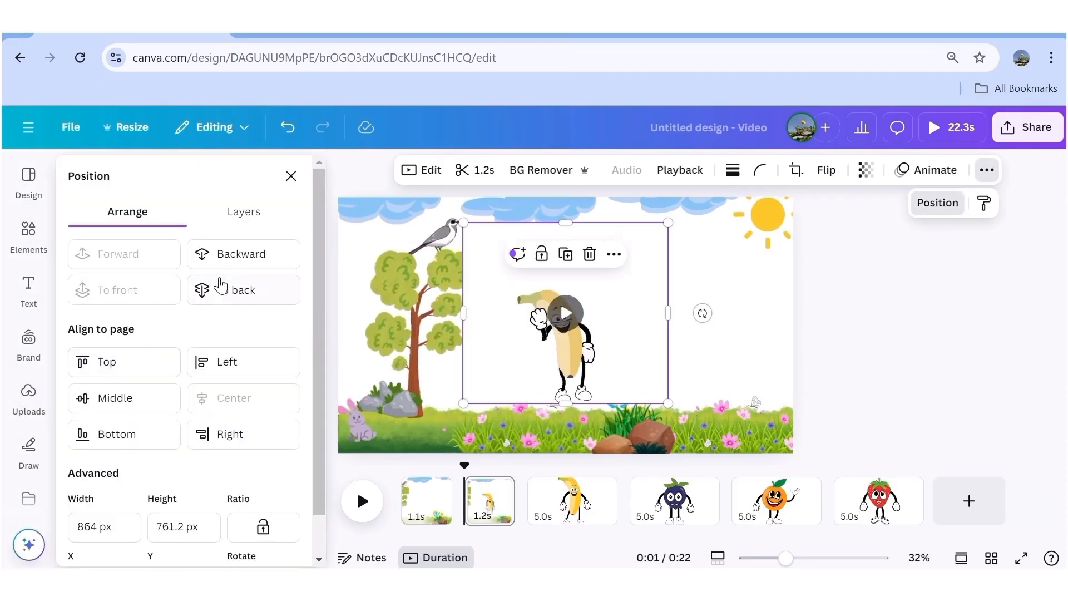
pyautogui.click(239, 255)
pyautogui.click(239, 255)
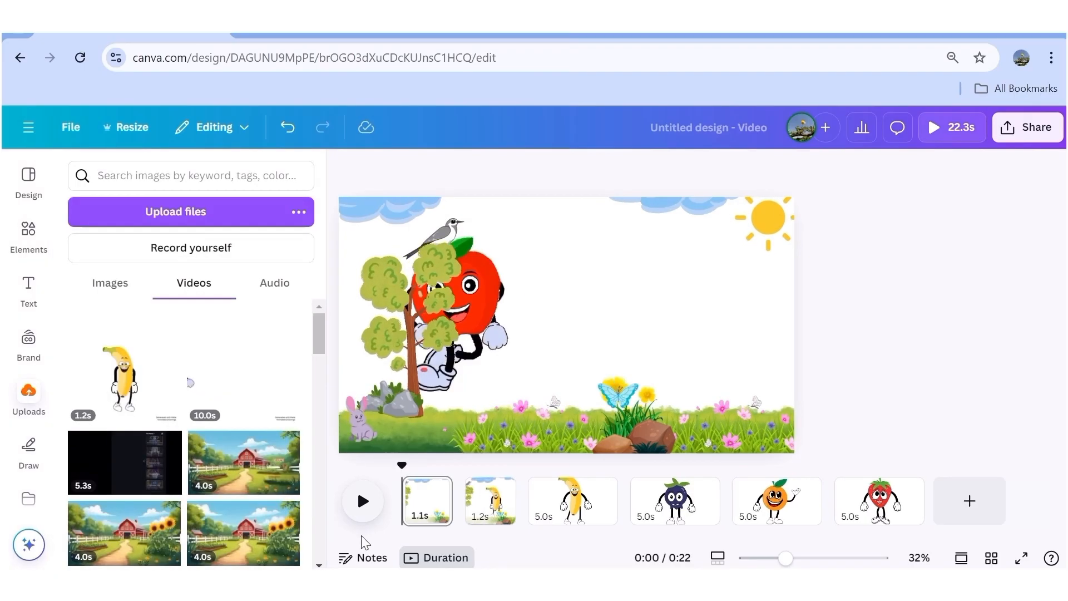
pyautogui.click(363, 502)
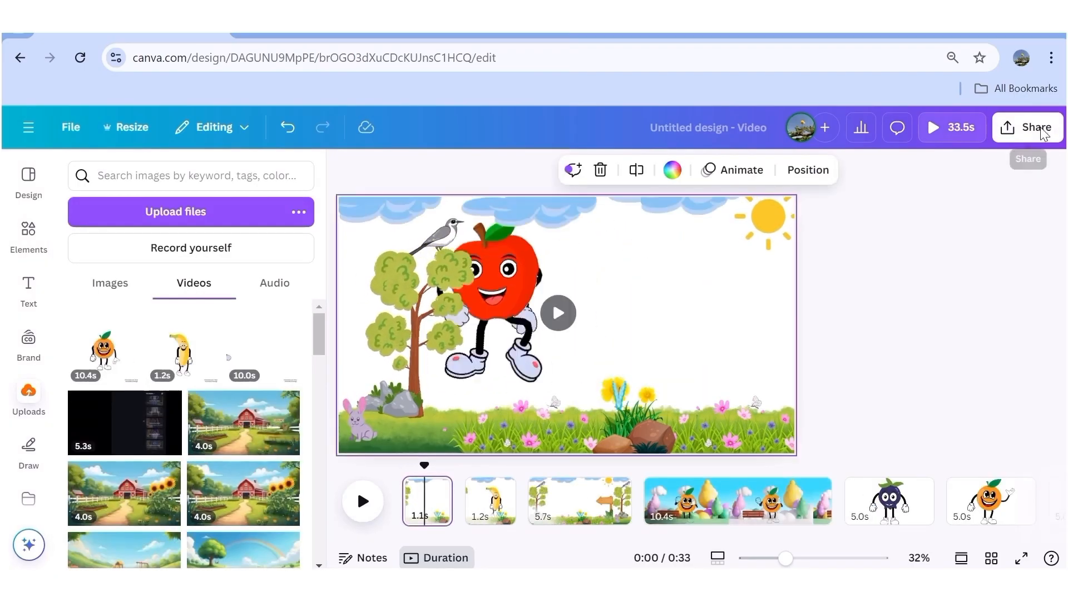
# Open the download settings for the design and choose MP4 Video as the file type.
pyautogui.click(1040, 128)
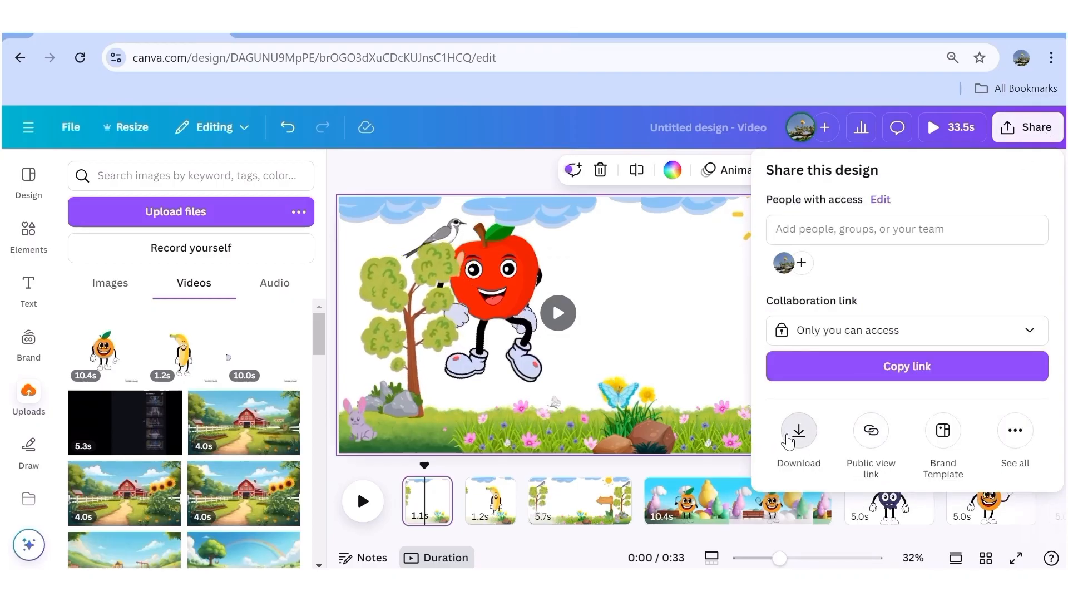
pyautogui.click(796, 433)
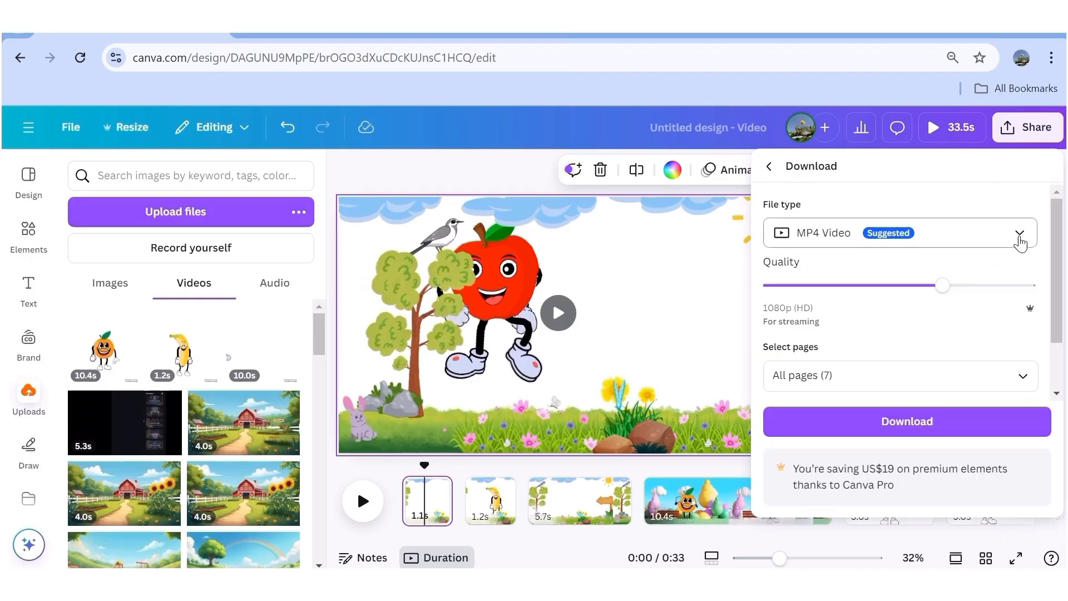
pyautogui.click(1020, 238)
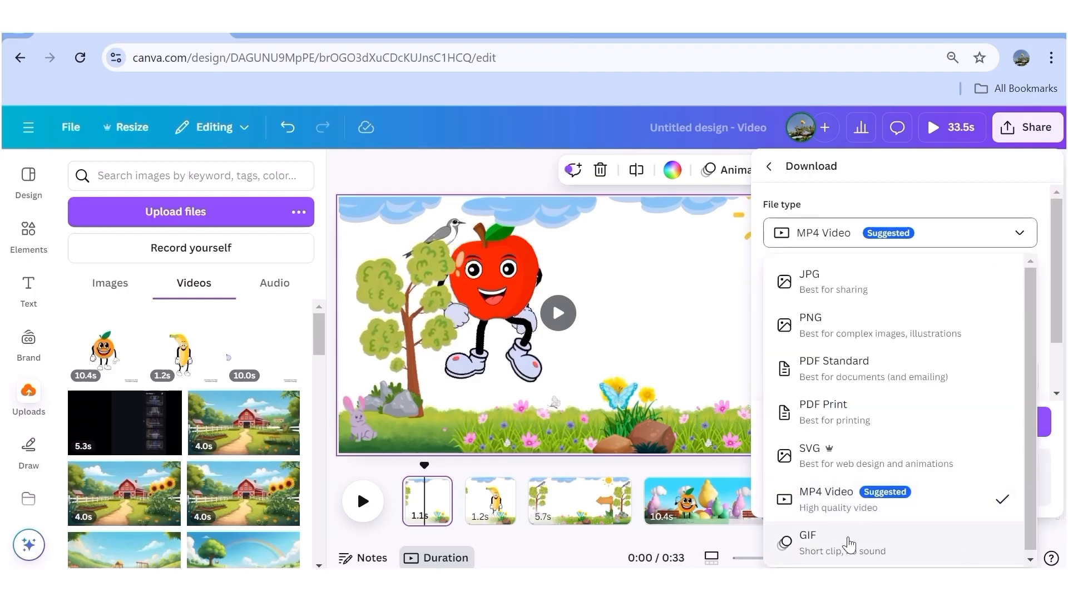
pyautogui.click(955, 511)
# Limit the export to pages 1–3 and download the video.
pyautogui.click(952, 384)
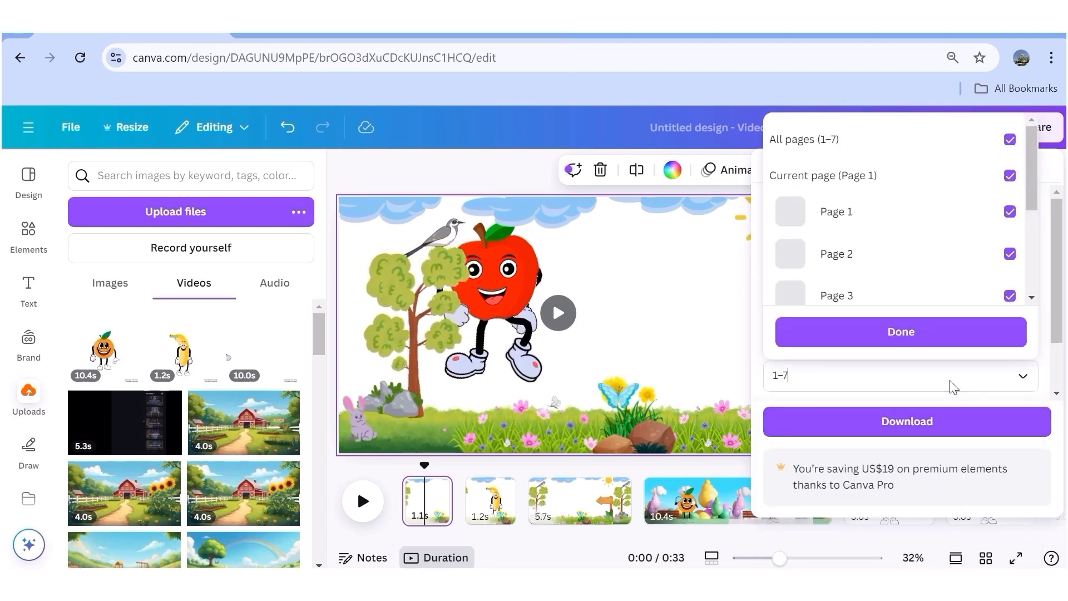
pyautogui.click(1010, 140)
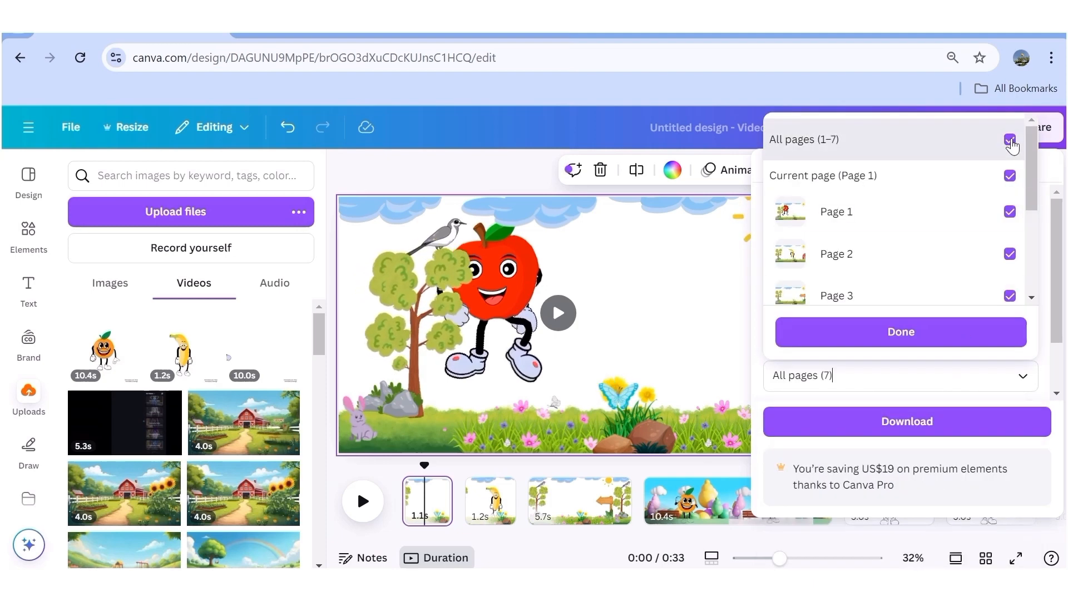
pyautogui.click(1010, 140)
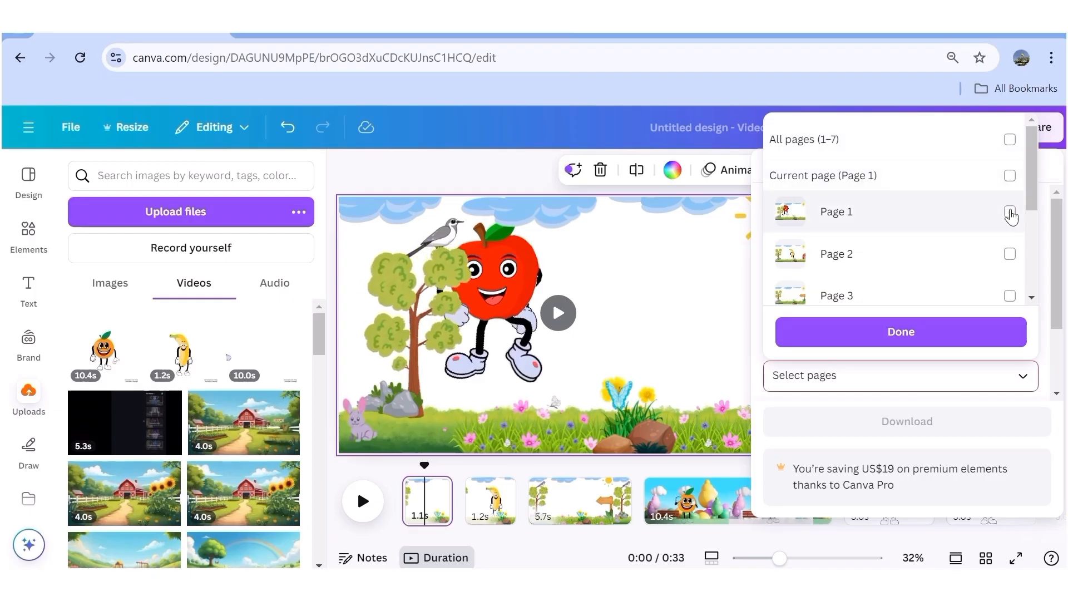
pyautogui.click(1010, 212)
pyautogui.scroll(-2, 1034, 262)
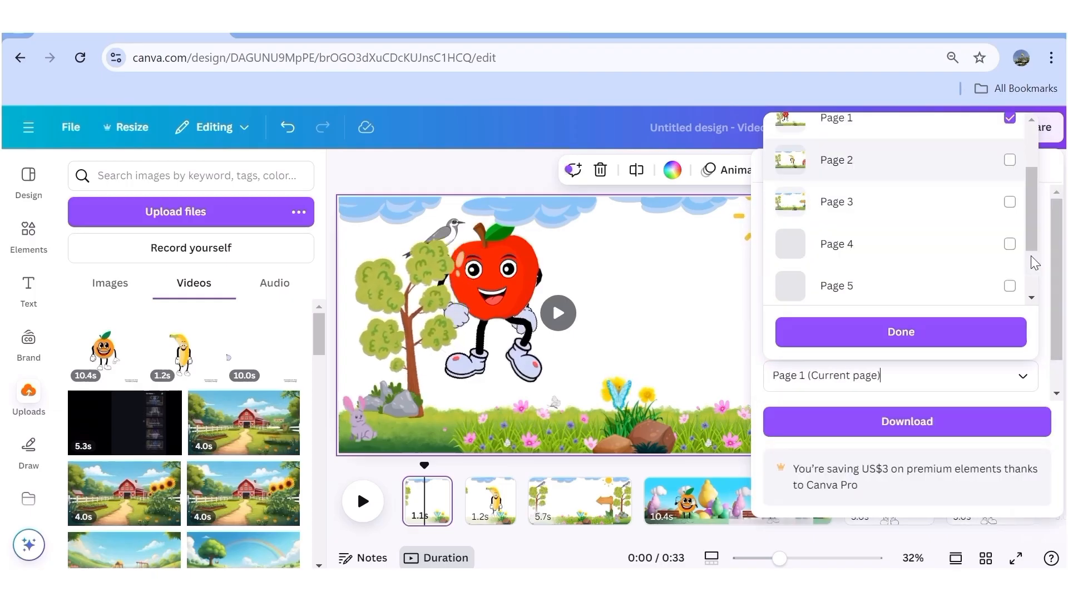
pyautogui.scroll(-2, 1034, 262)
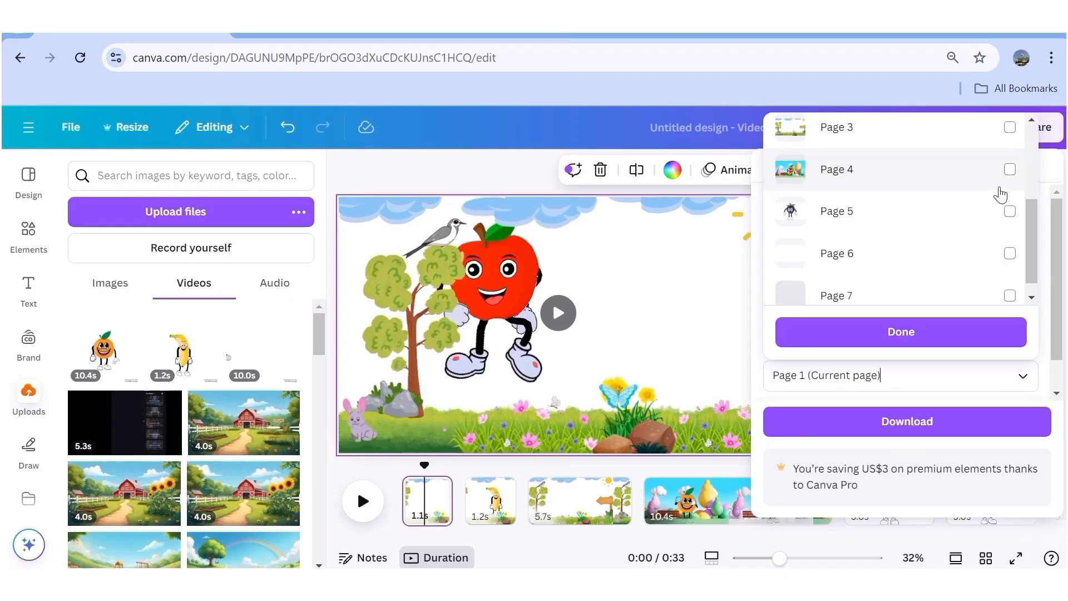
pyautogui.scroll(2, 999, 195)
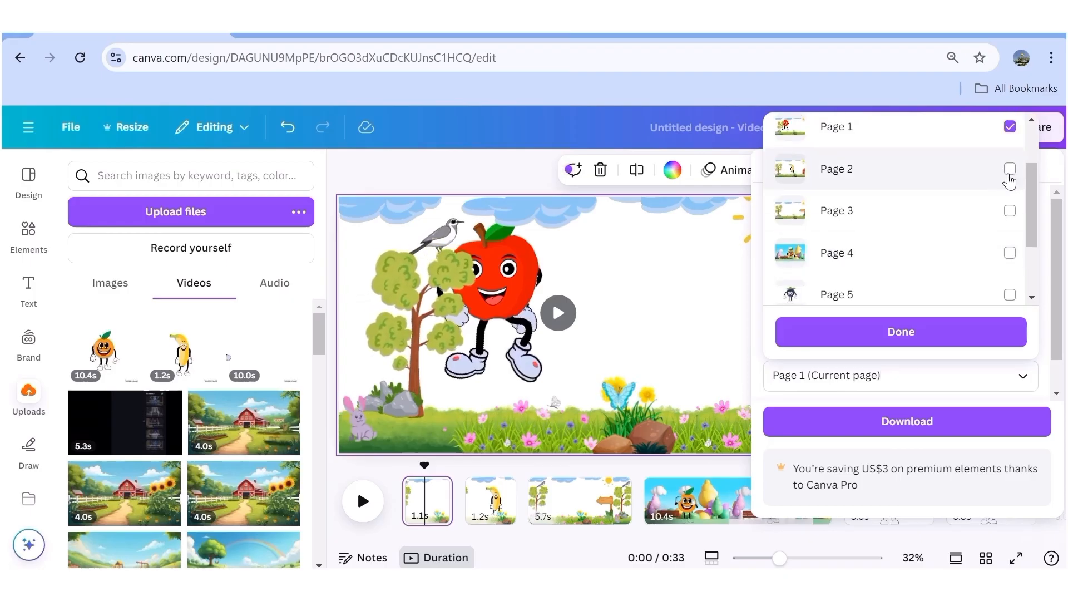
pyautogui.click(1009, 171)
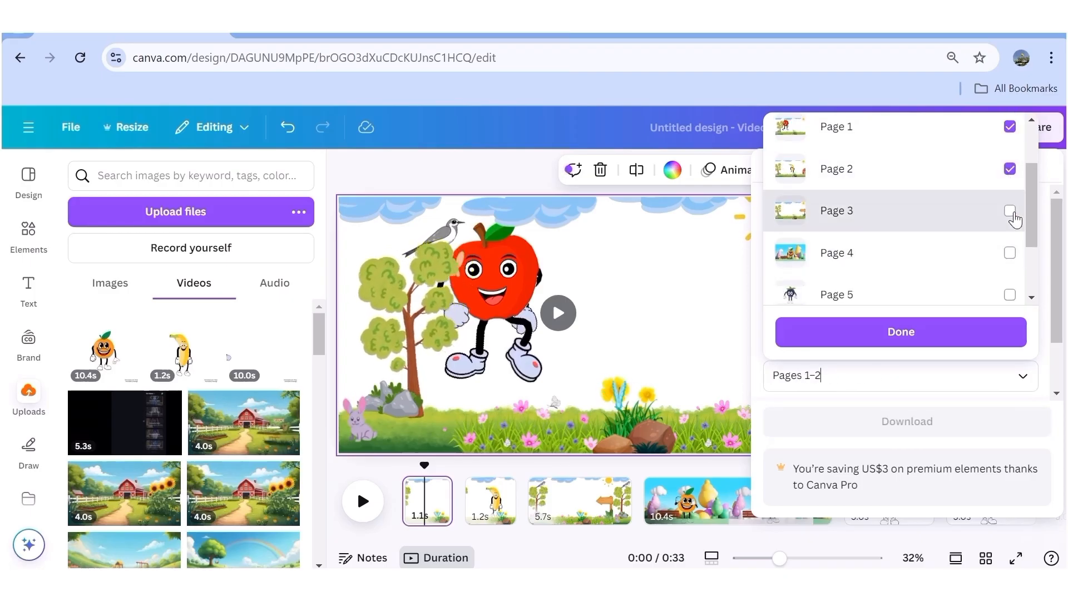
pyautogui.click(1010, 210)
pyautogui.click(890, 332)
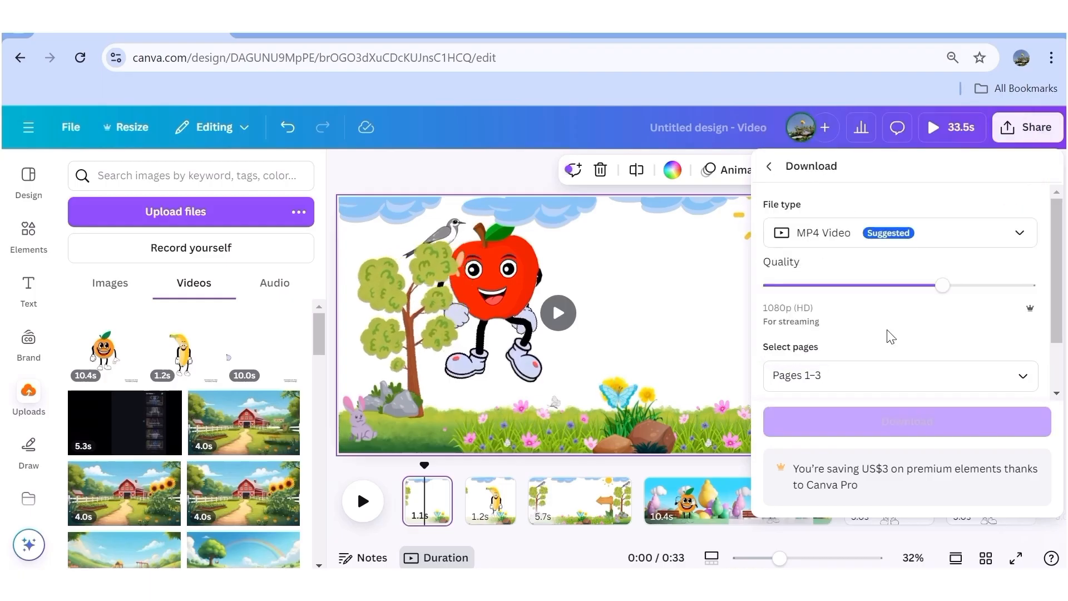
pyautogui.click(919, 422)
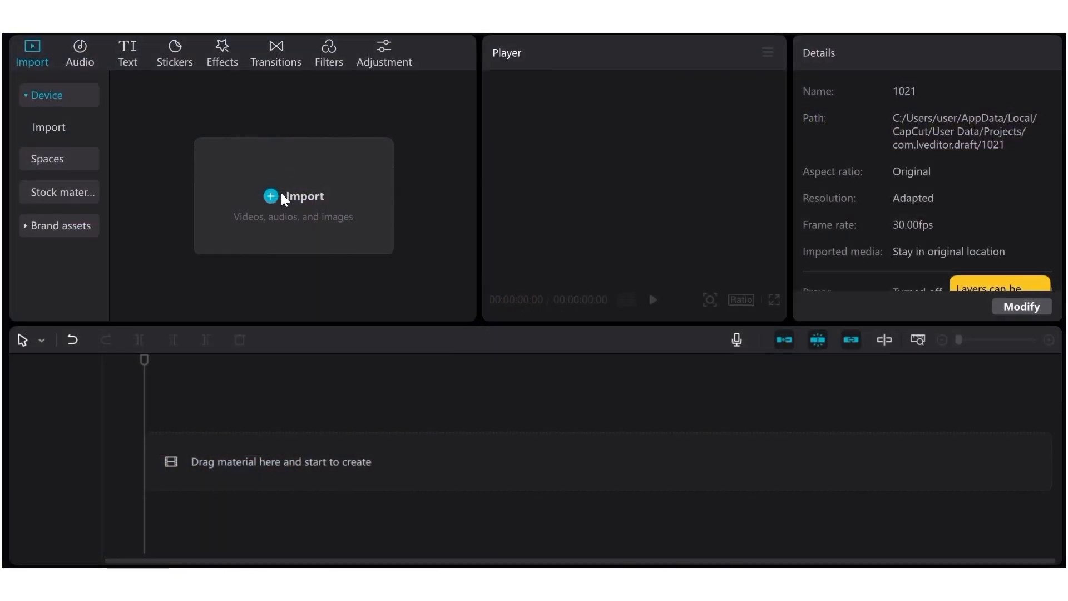
# Switch to CapCut and import the Untitled design clips, the FRUITY FUN (1) song, and the walk_swing_arms and waving_gesture clips.
pyautogui.click(284, 198)
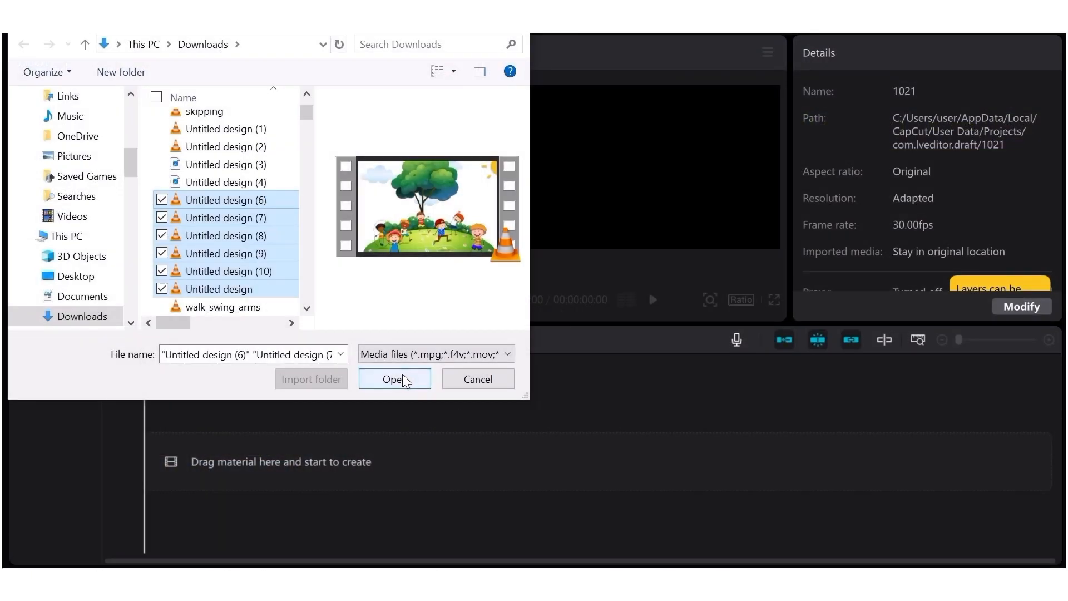
pyautogui.click(402, 374)
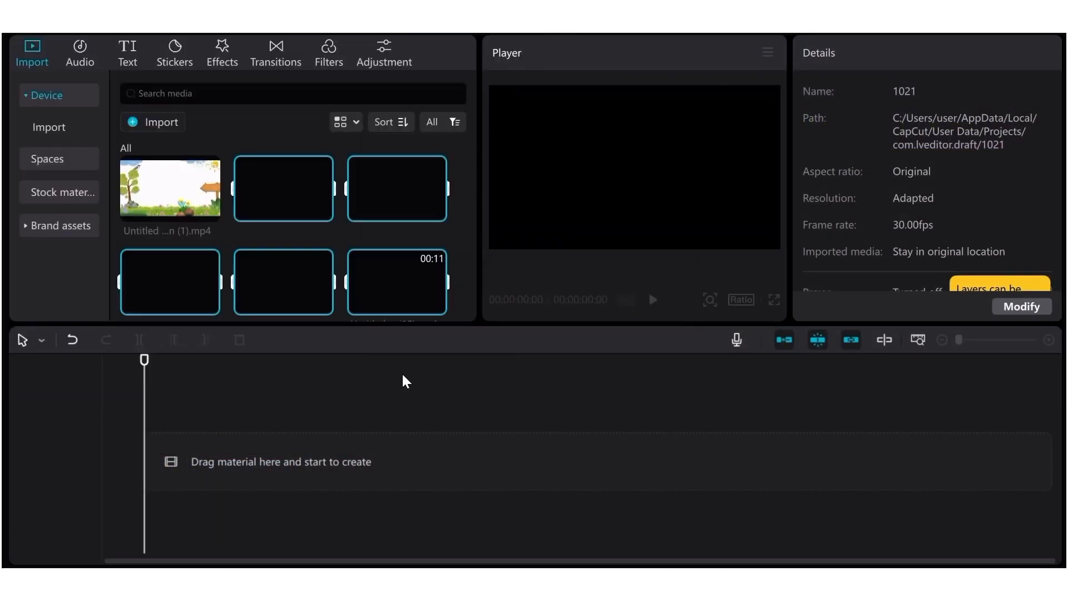
pyautogui.click(159, 124)
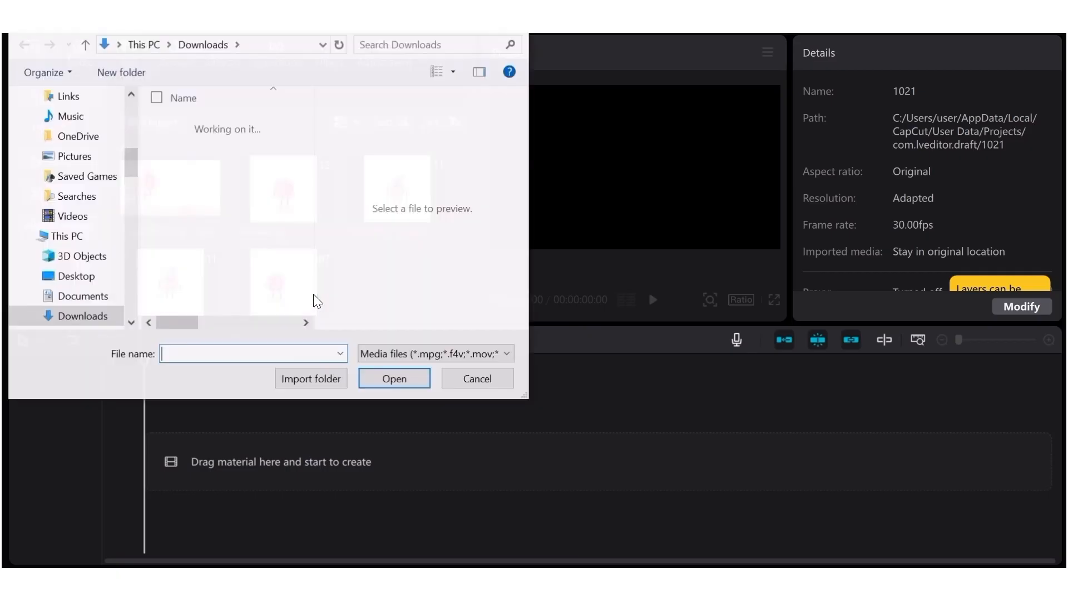
pyautogui.click(251, 234)
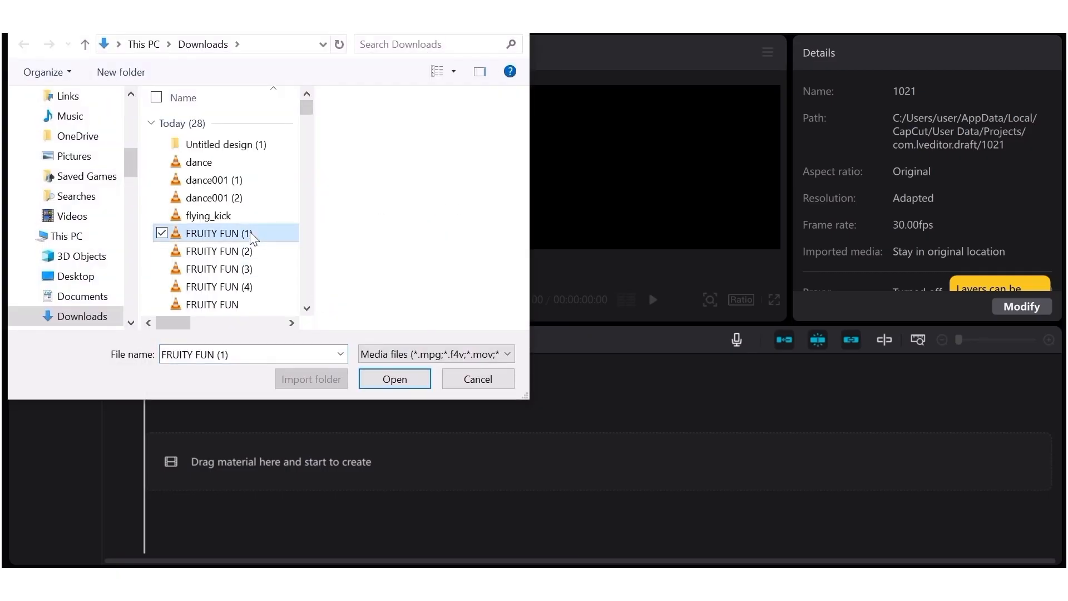
pyautogui.click(393, 379)
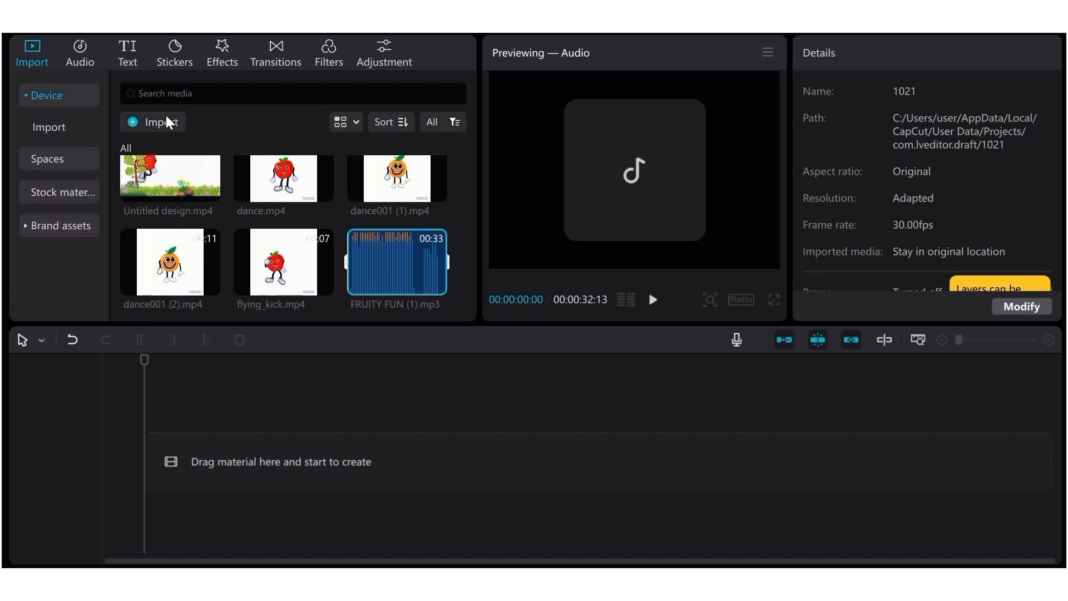
pyautogui.click(167, 122)
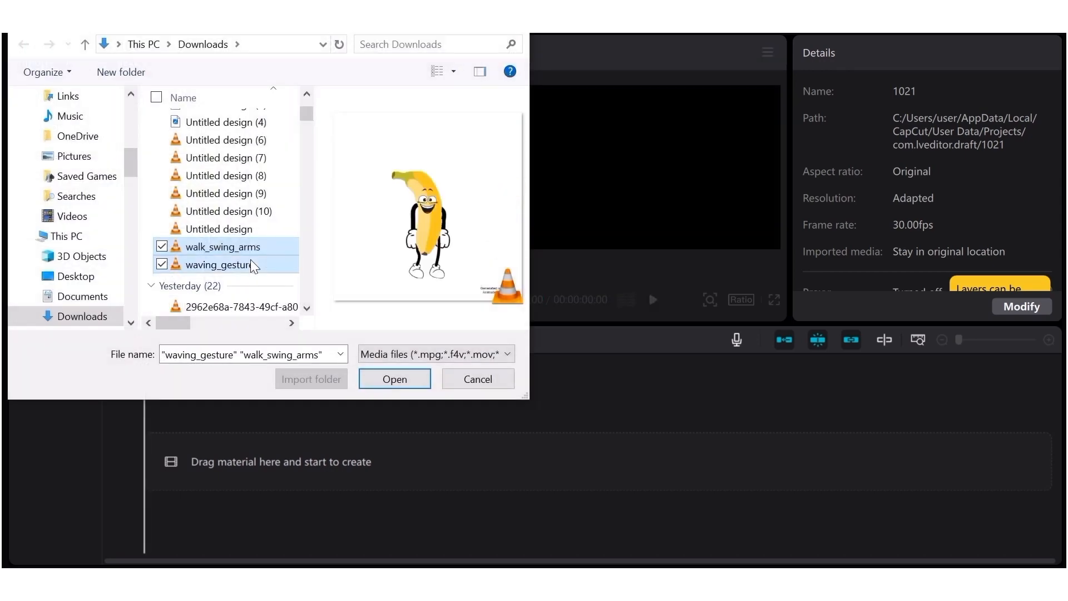
pyautogui.click(394, 378)
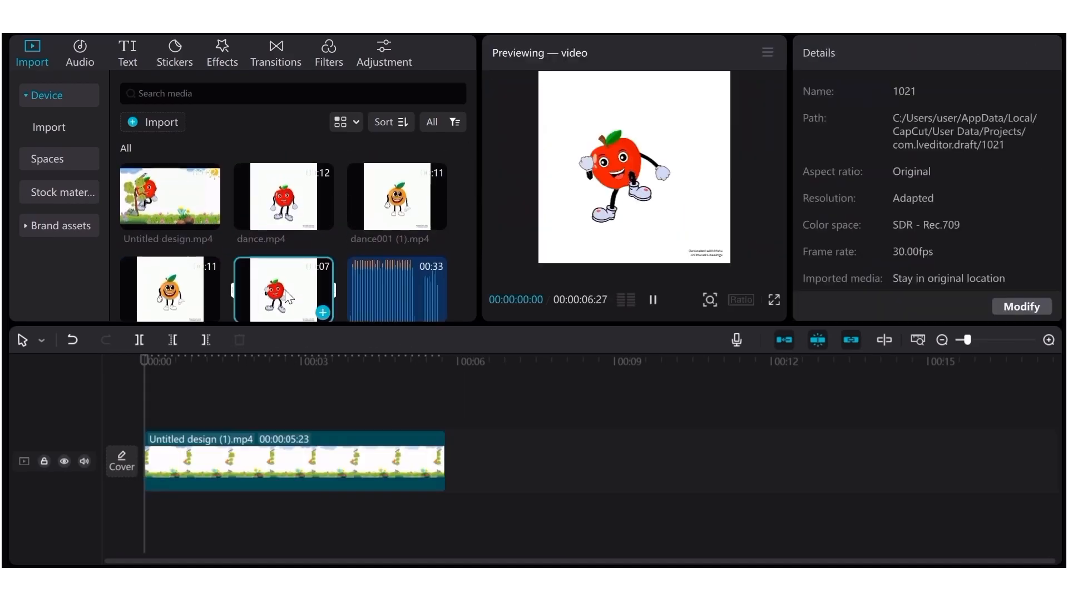
# Add the flying_kick.mp4 apple clip to the timeline above the Untitled design (1) background clip.
pyautogui.moveTo(284, 289); pyautogui.dragTo(352, 449)
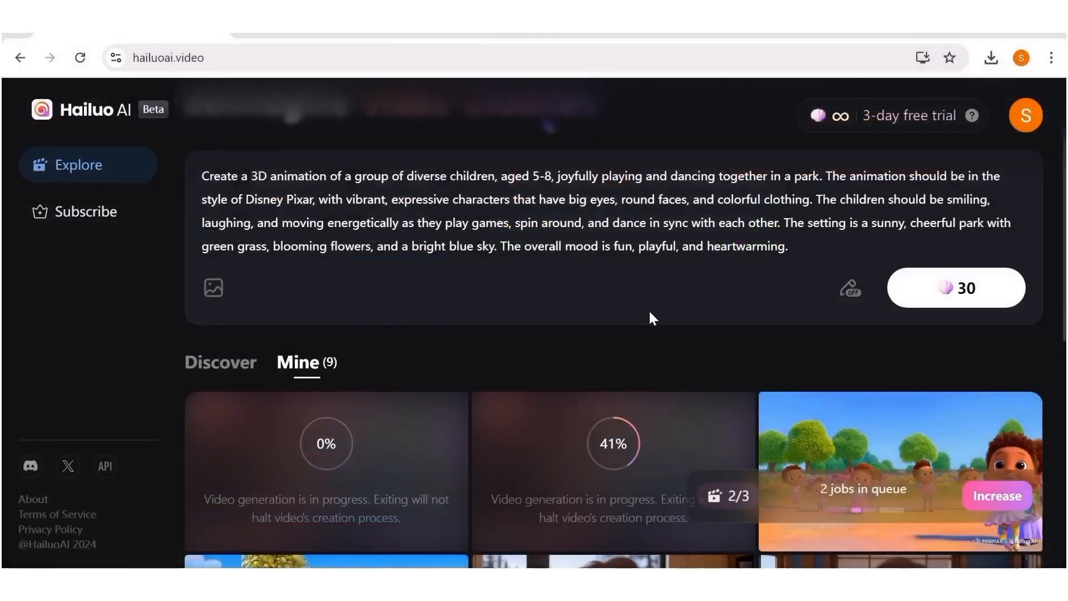
# Switch to Hailuo AI and look at one of the generated children's videos in the Mine collection.
pyautogui.click(320, 563)
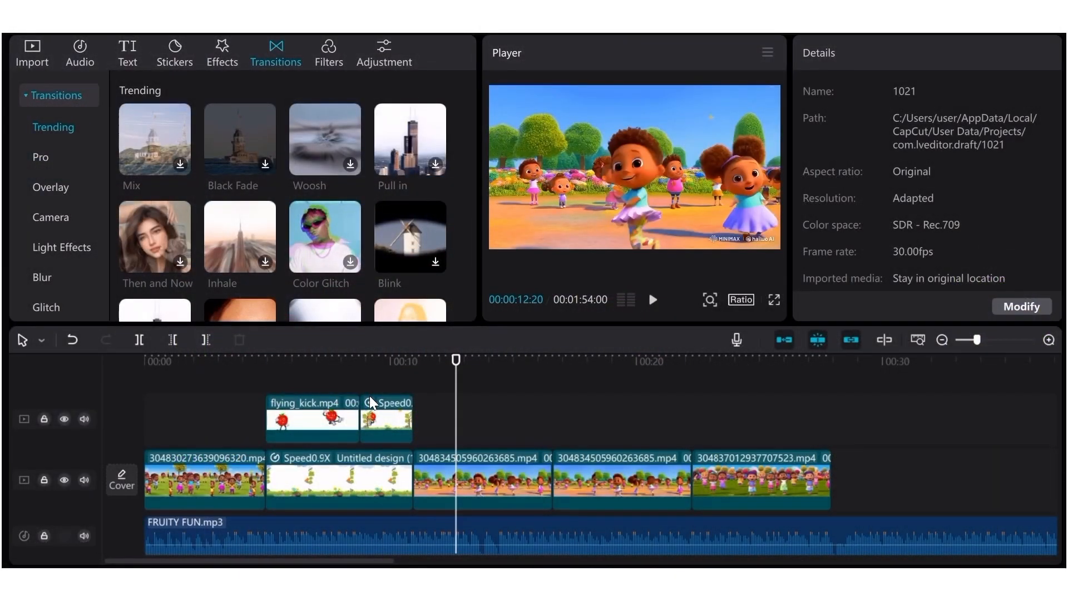
# In CapCut, trim the first farm background and flying_kick.mp4 to end together at about 8 s, and delete the overlay clip after them.
pyautogui.click(360, 359)
pyautogui.press('Delete')
pyautogui.moveTo(359, 480)
pyautogui.mouseDown()
pyautogui.moveTo(332, 479)
pyautogui.moveTo(344, 479)
pyautogui.mouseUp()
pyautogui.moveTo(359, 420); pyautogui.dragTo(344, 420)
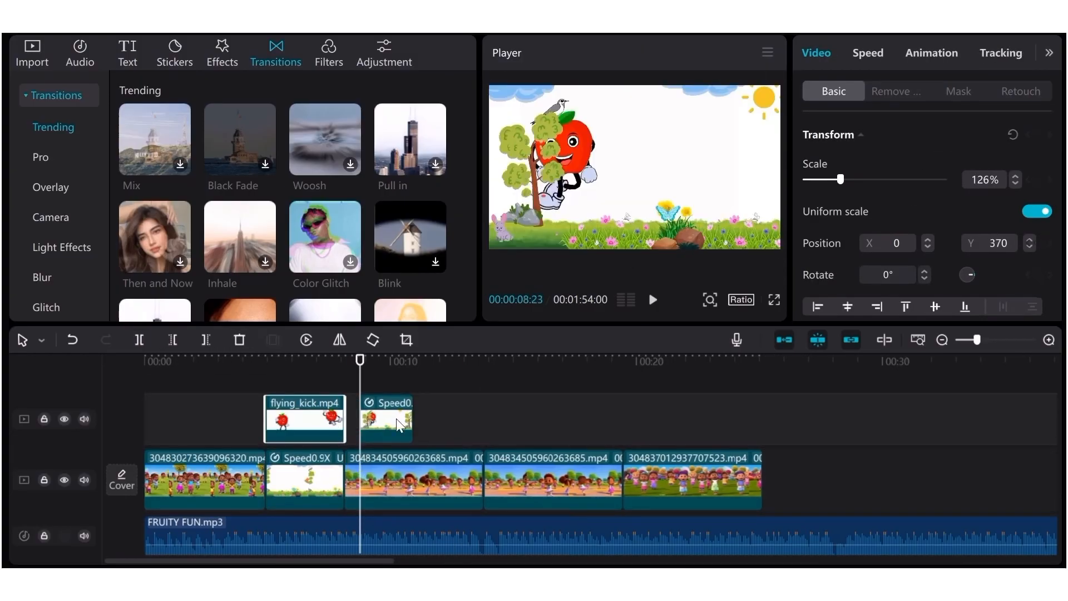
pyautogui.click(387, 420)
pyautogui.press('Delete')
# Import the additional generated children's clip 3048370...457.mp4 into the project media.
pyautogui.click(32, 54)
pyautogui.click(305, 480)
pyautogui.click(159, 123)
pyautogui.click(260, 181)
pyautogui.click(260, 198)
pyautogui.click(398, 378)
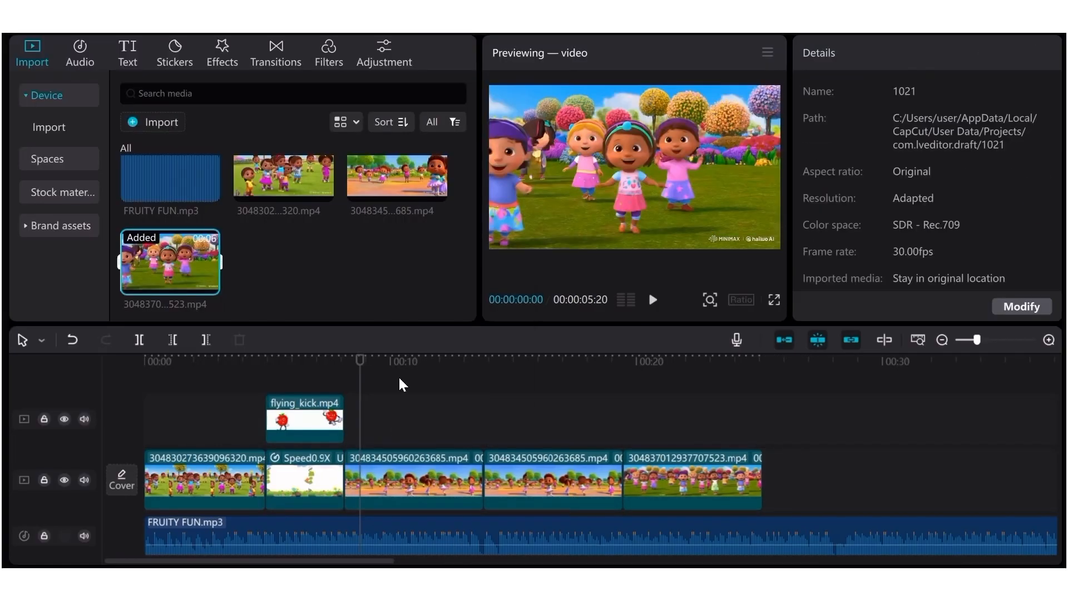
pyautogui.click(167, 122)
pyautogui.click(251, 215)
pyautogui.click(478, 379)
pyautogui.click(158, 123)
pyautogui.click(235, 216)
pyautogui.click(394, 379)
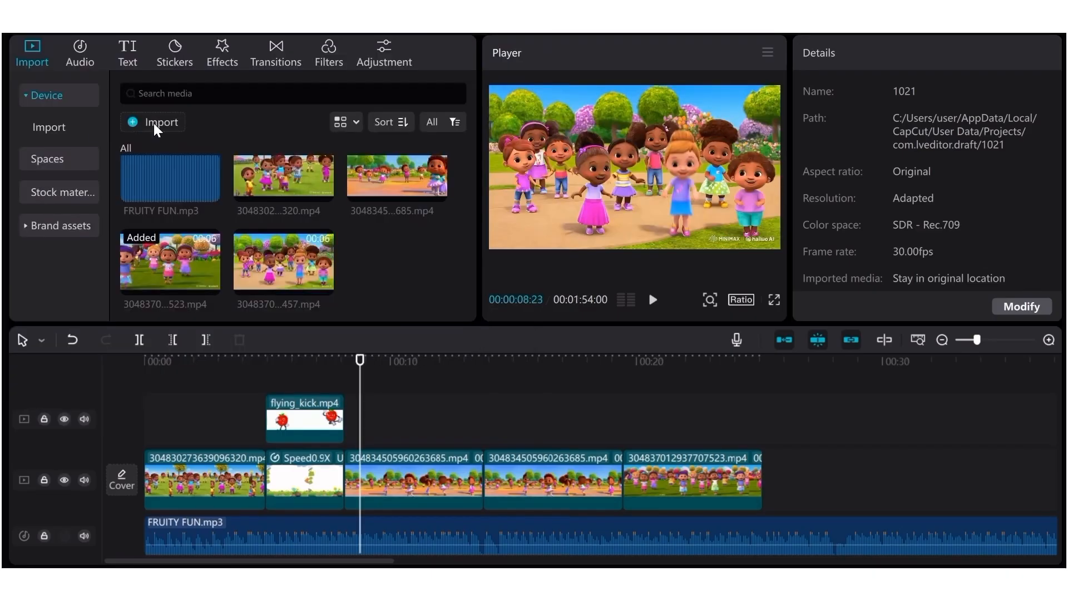
# Import the Untitled design (11) to (14) background clips into the project media.
pyautogui.click(157, 125)
pyautogui.click(231, 162)
pyautogui.click(394, 379)
# Insert Untitled design (13).mp4 on the main track directly after the first farm background, and move the playhead into it.
pyautogui.moveTo(390, 189); pyautogui.dragTo(356, 476)
pyautogui.press('Delete')
pyautogui.click(322, 302)
pyautogui.click(524, 361)
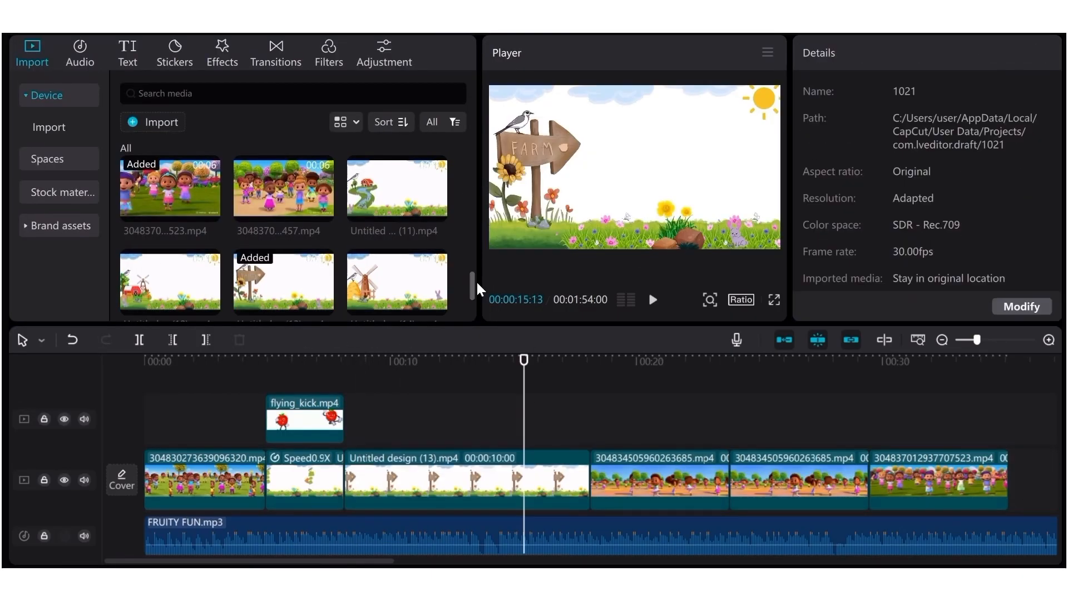
# Place walk_swing_arms.mp4 on the overlay track right after flying_kick.mp4 and crop off its lower edge.
pyautogui.scroll(-5, 401, 273)
pyautogui.moveTo(396, 281); pyautogui.dragTo(353, 418)
pyautogui.click(406, 340)
pyautogui.moveTo(527, 470); pyautogui.dragTo(526, 427)
pyautogui.click(895, 541)
# Key out the banana clip's white background with Chroma key, raising Intensity slightly and Shadow close to its maximum.
pyautogui.click(909, 87)
pyautogui.click(808, 135)
pyautogui.click(868, 163)
pyautogui.click(773, 153)
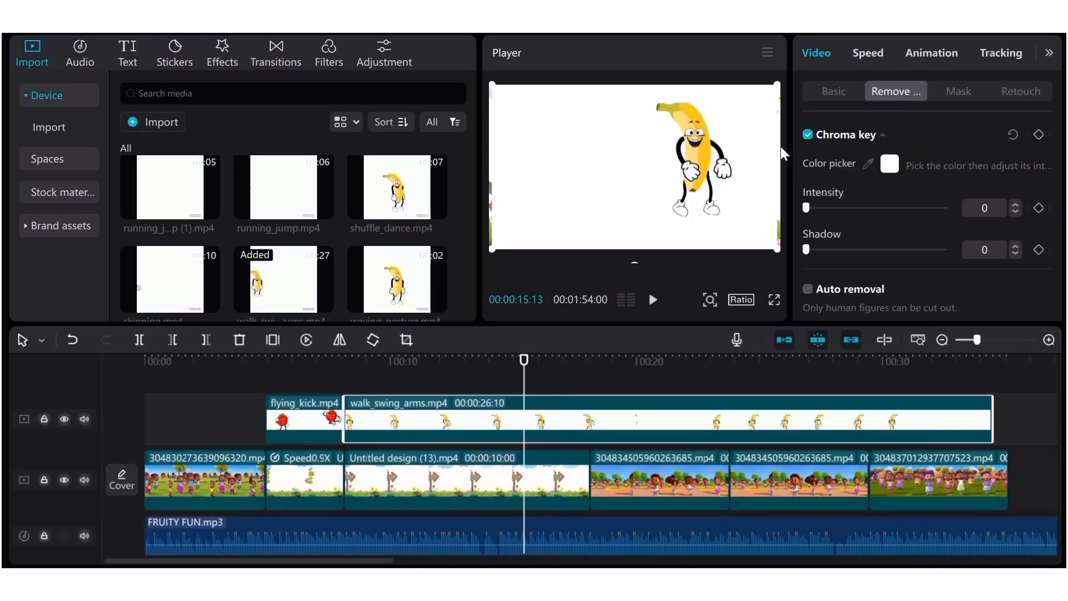
pyautogui.moveTo(806, 208); pyautogui.dragTo(808, 208)
pyautogui.moveTo(806, 250); pyautogui.dragTo(944, 250)
# Play the timeline from the flying_kick clip through to Untitled design (11) to check the fruit scenes.
pyautogui.click(310, 362)
pyautogui.click(654, 303)
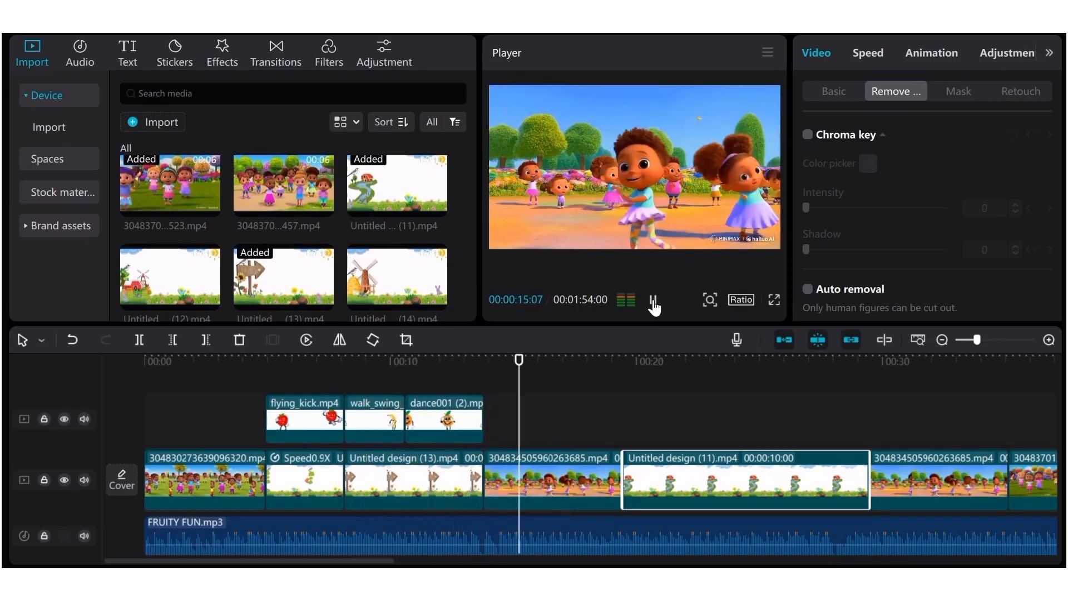
pyautogui.click(654, 300)
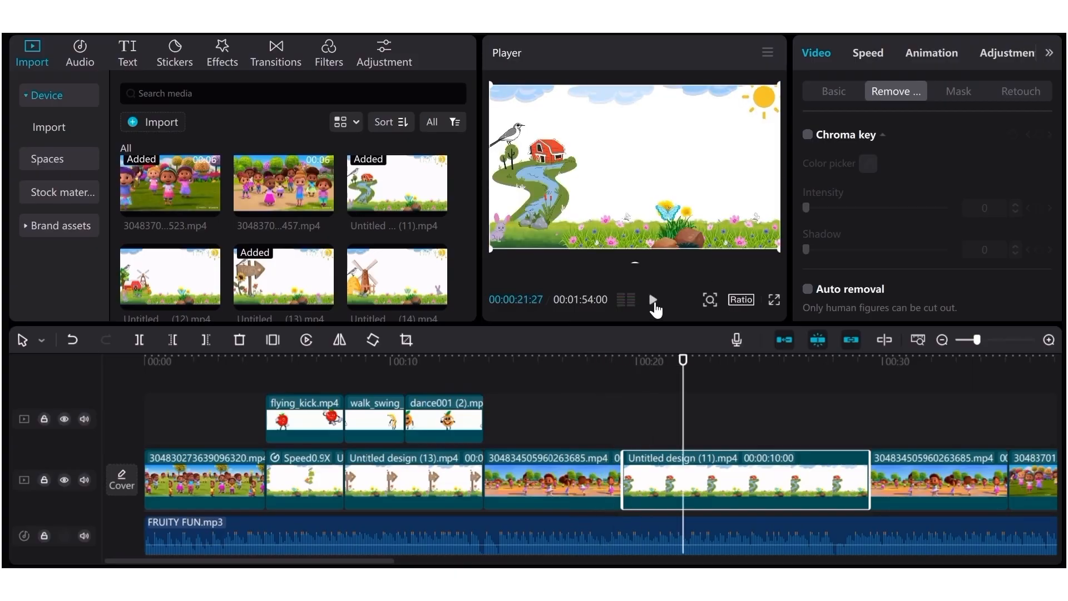